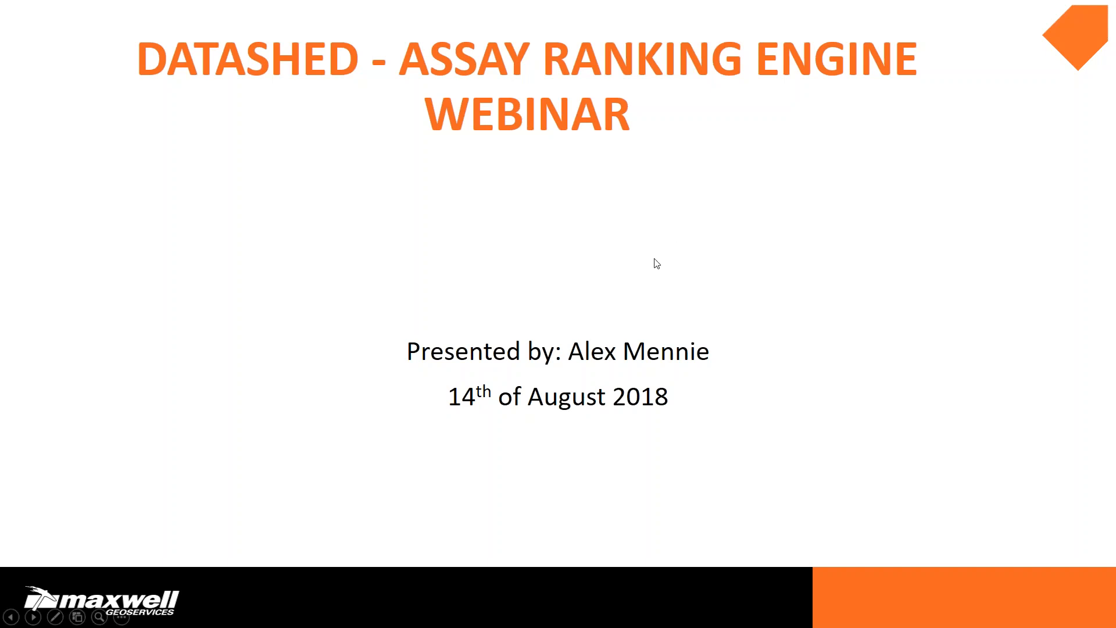
Advance the slideshow from the webinar title slide to the Thanks slide
{"action": "left_click", "coordinate": [659, 272]}
Leave the slideshow, switch to DataShed and add Diamond Drilling to the selected datasets
{"action": "key", "text": "Escape"}
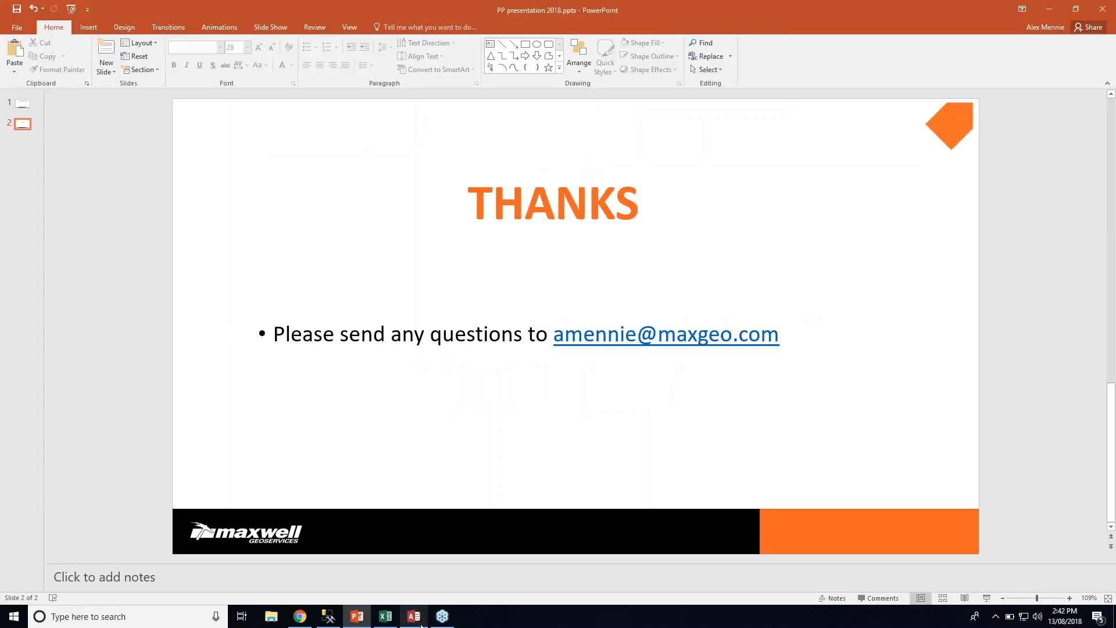
{"action": "left_click", "coordinate": [414, 616]}
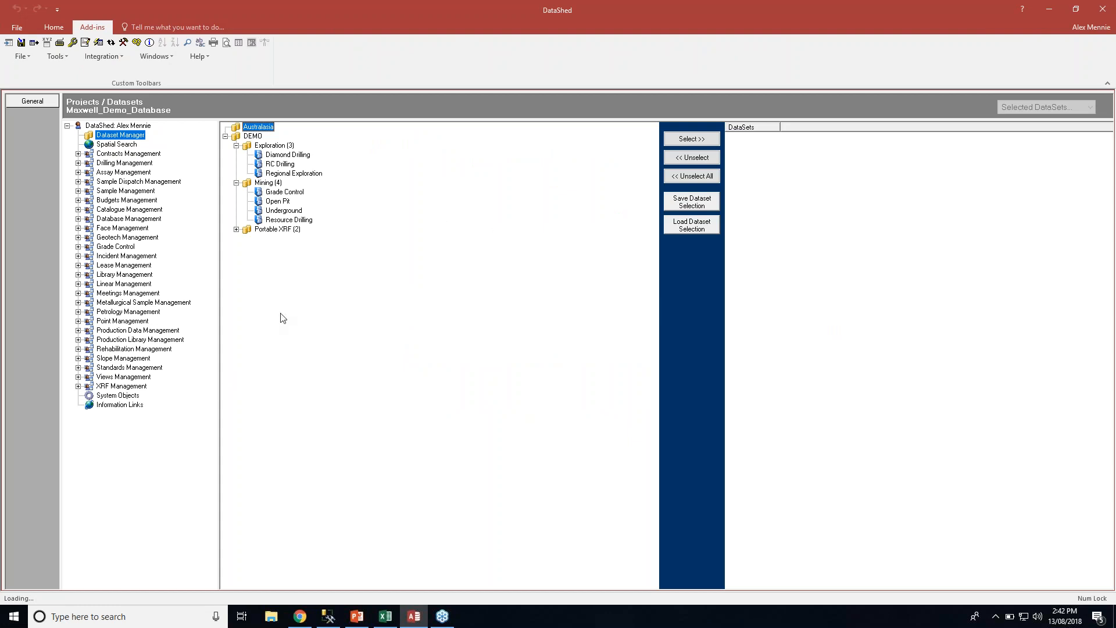
{"action": "left_click", "coordinate": [287, 155]}
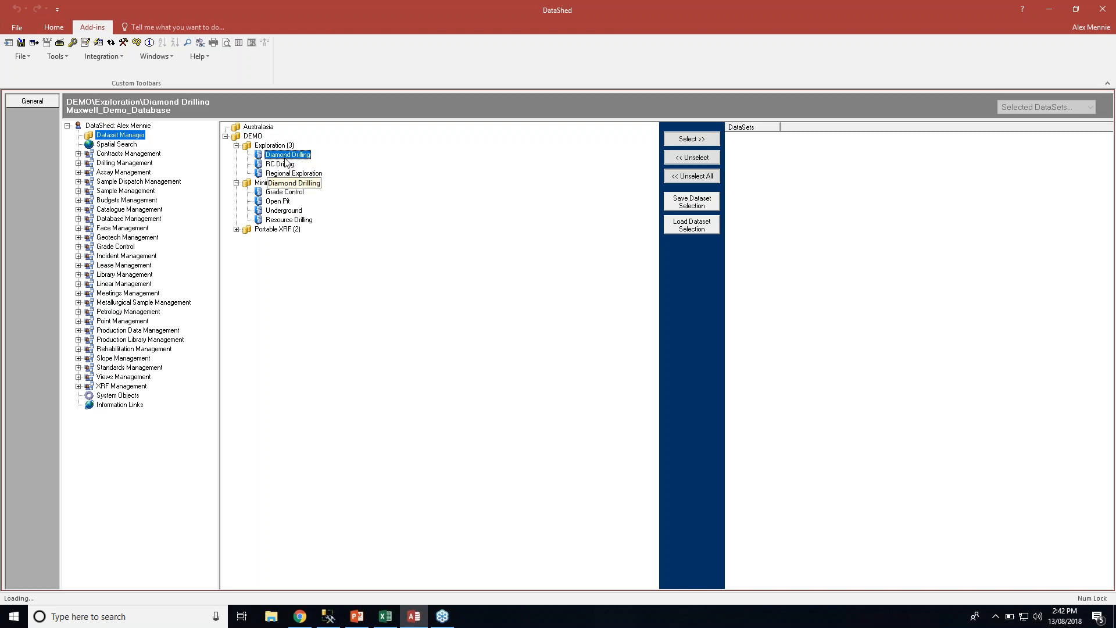
{"action": "double_click", "coordinate": [287, 155]}
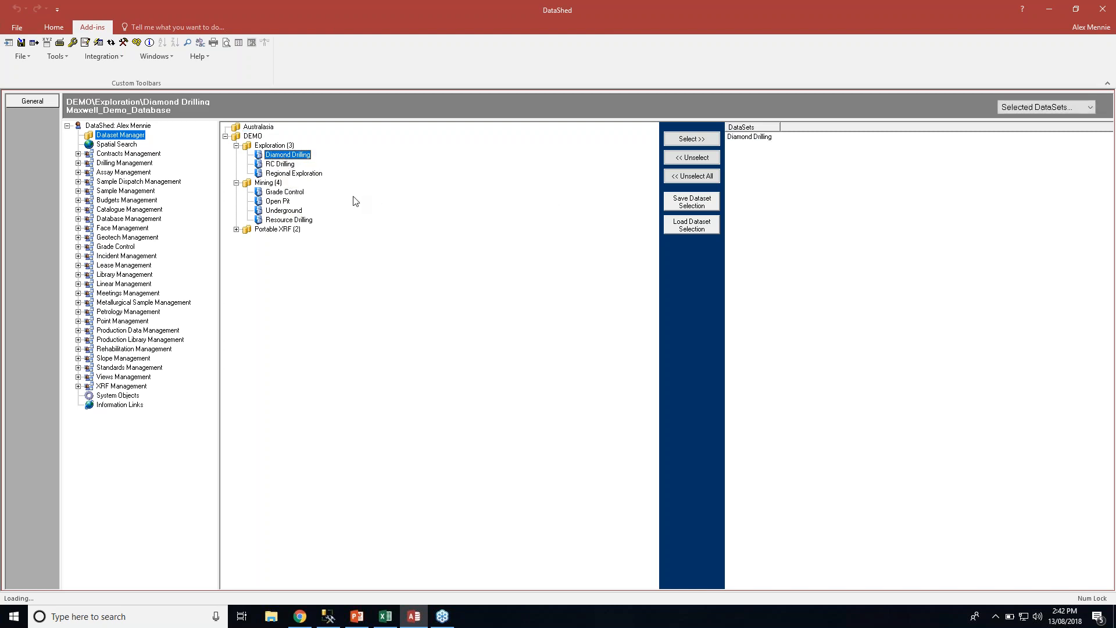
Open the Assay Flat table's data from under Assay Management
{"action": "left_click", "coordinate": [80, 172]}
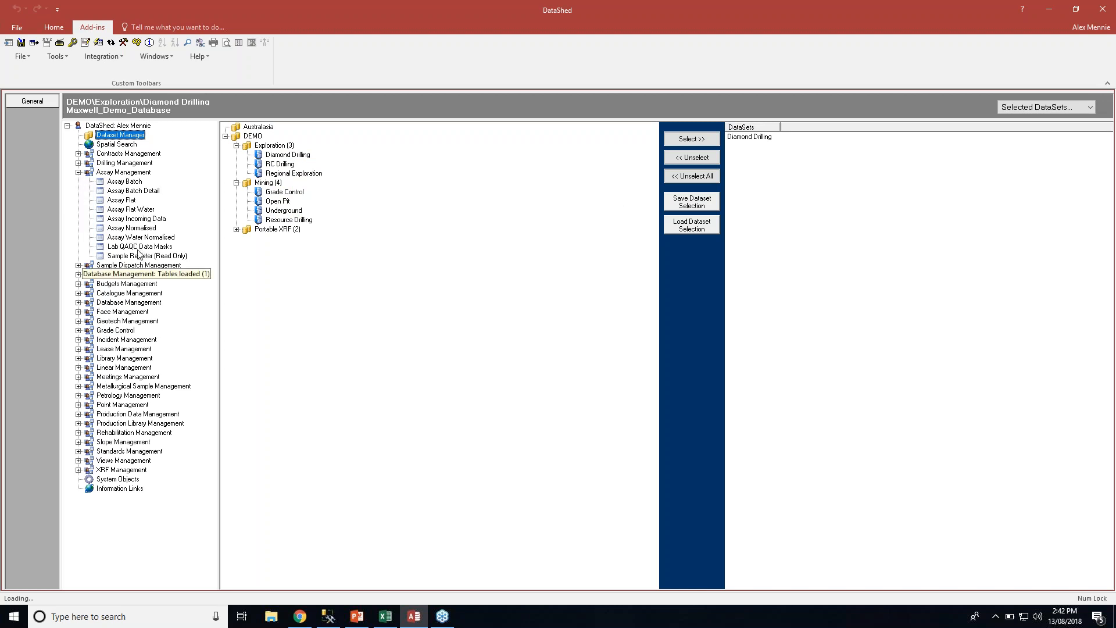
{"action": "left_click", "coordinate": [122, 199]}
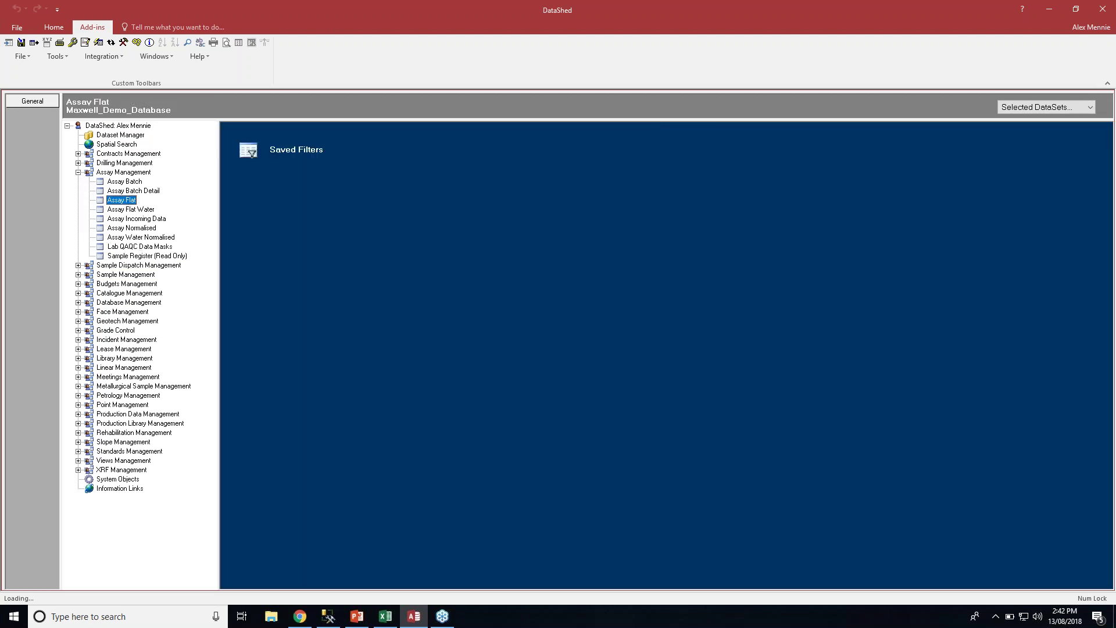
{"action": "right_click", "coordinate": [125, 202]}
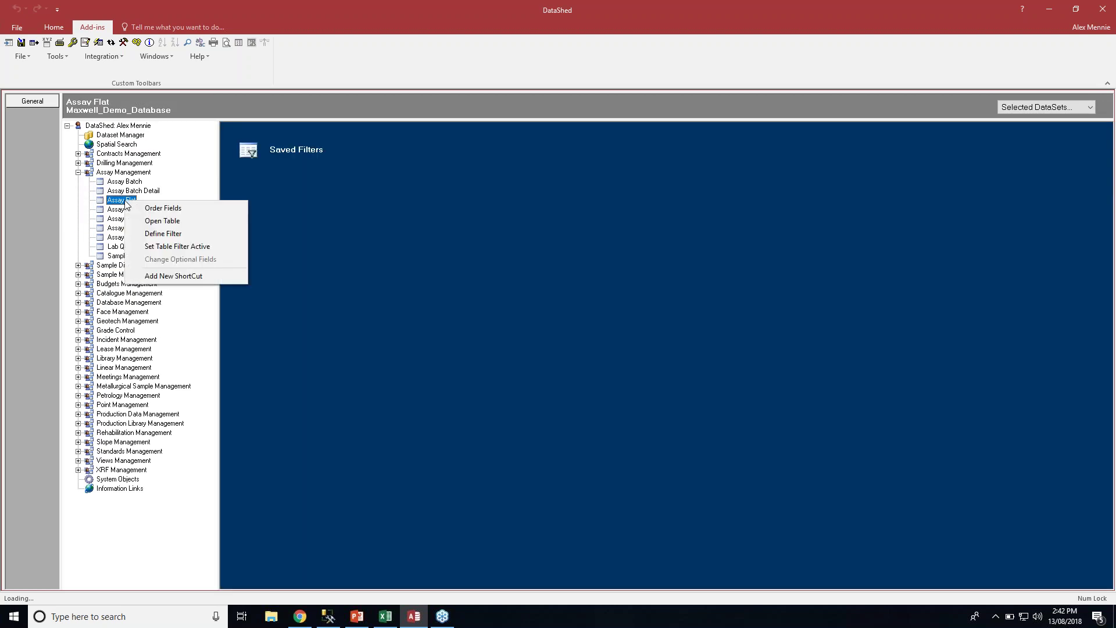
{"action": "left_click", "coordinate": [167, 223]}
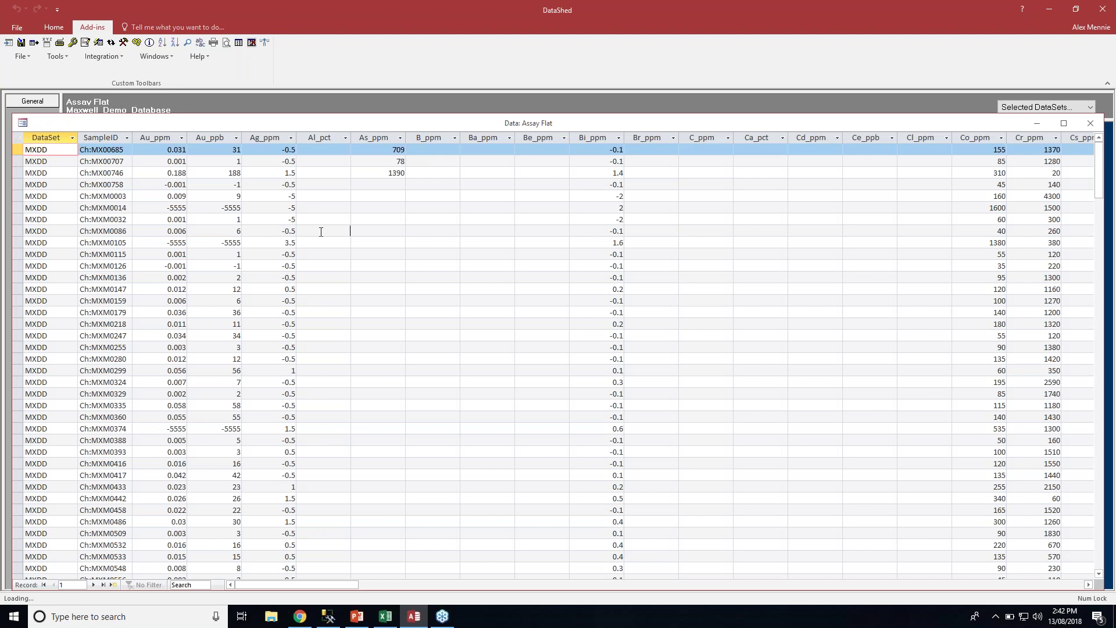
Move the Co_ppm column in the Assay Flat grid to sit right after Au_ppb
{"action": "left_click", "coordinate": [321, 232]}
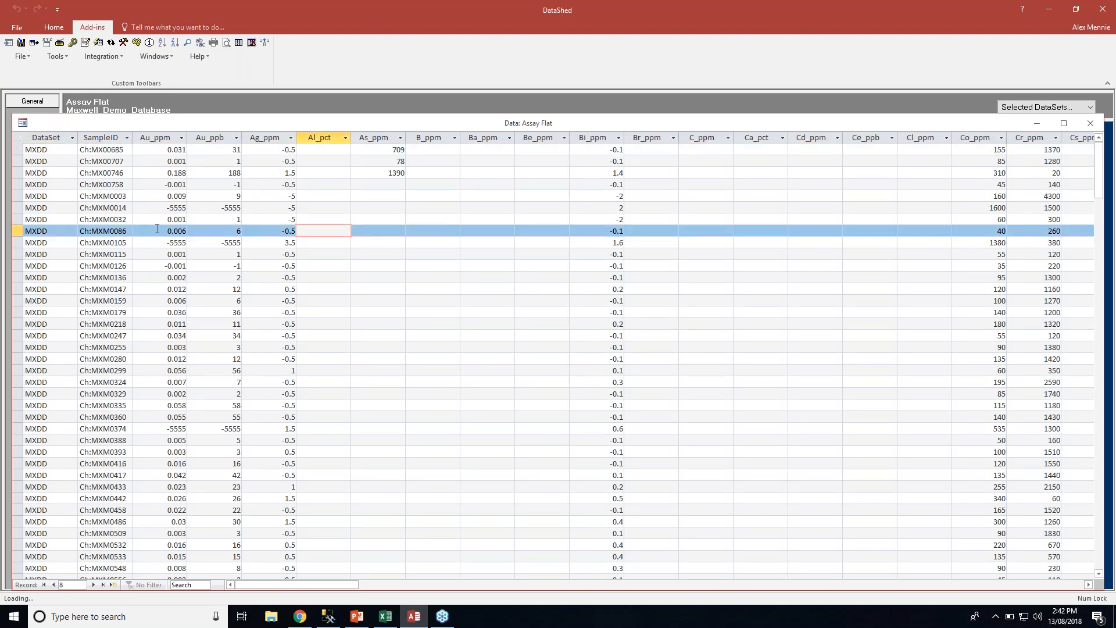
{"action": "left_click", "coordinate": [397, 195]}
{"action": "key", "text": "Tab"}
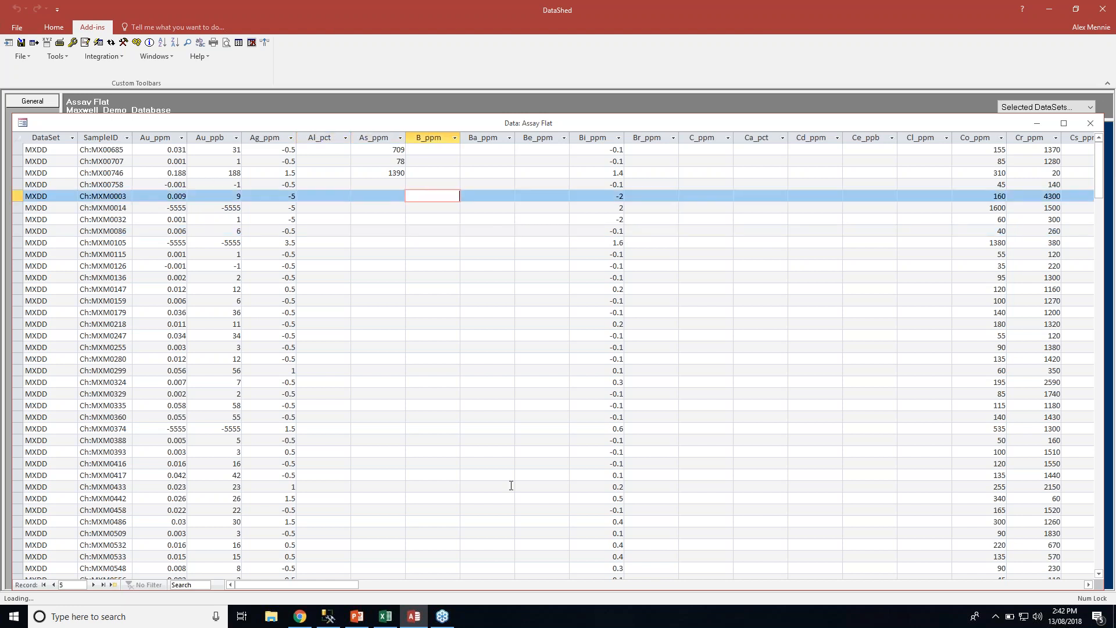
{"action": "left_click", "coordinate": [902, 235]}
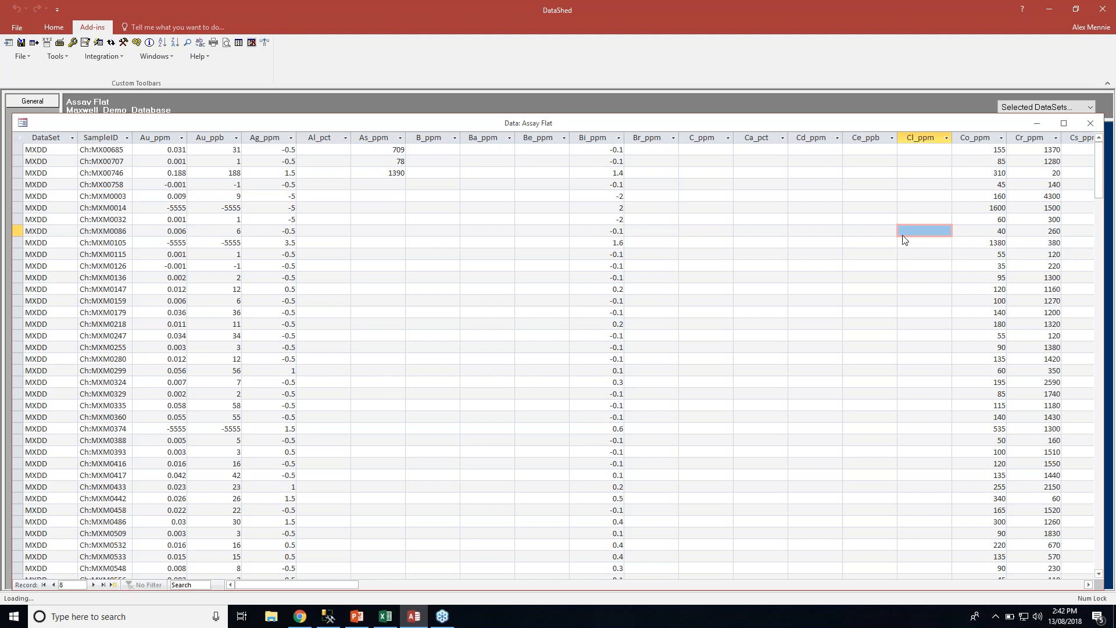
{"action": "left_click", "coordinate": [974, 139]}
{"action": "left_click_drag", "start_coordinate": [981, 138], "coordinate": [268, 191]}
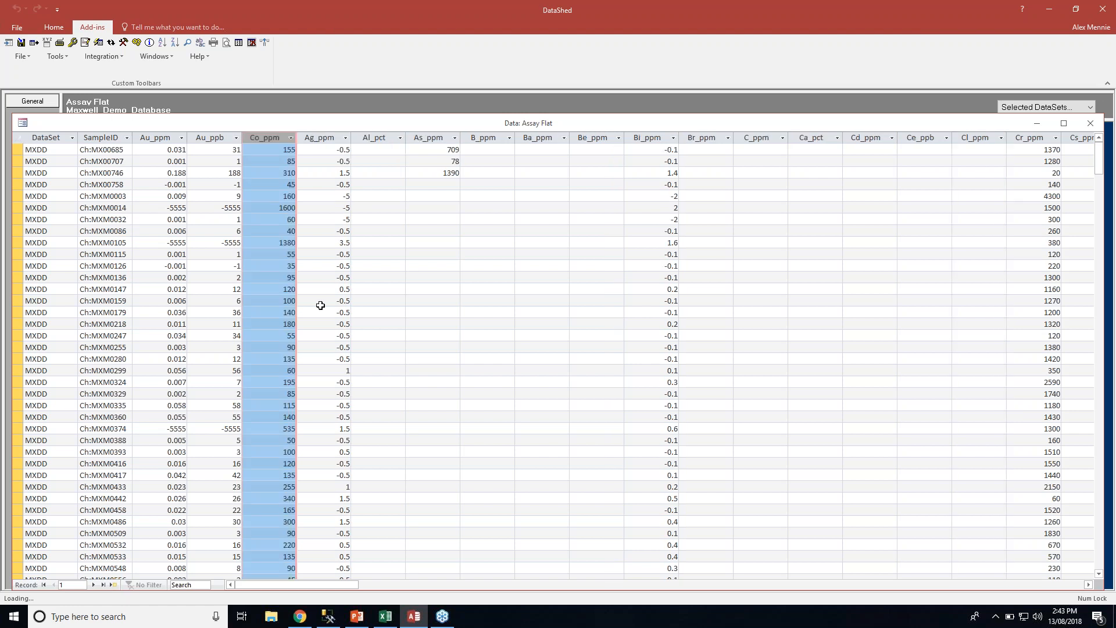
{"action": "left_click", "coordinate": [276, 243]}
{"action": "scroll", "coordinate": [273, 313], "scroll_direction": "down", "scroll_amount": 5}
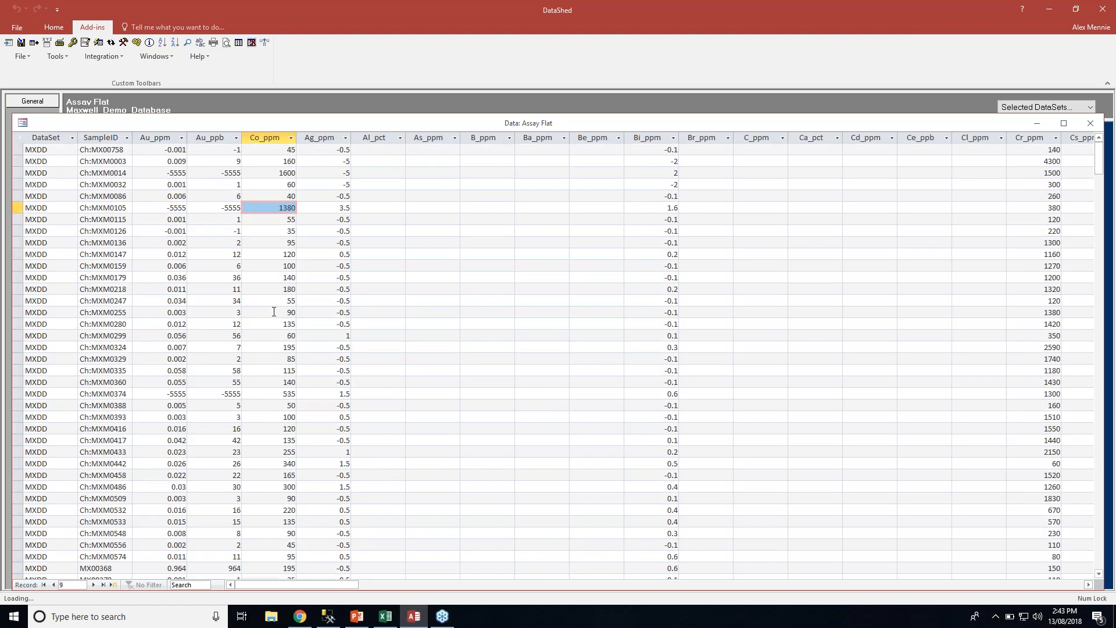
{"action": "scroll", "coordinate": [273, 312], "scroll_direction": "down", "scroll_amount": 5}
{"action": "scroll", "coordinate": [273, 312], "scroll_direction": "down", "scroll_amount": 5}
{"action": "scroll", "coordinate": [174, 262], "scroll_direction": "down", "scroll_amount": 5}
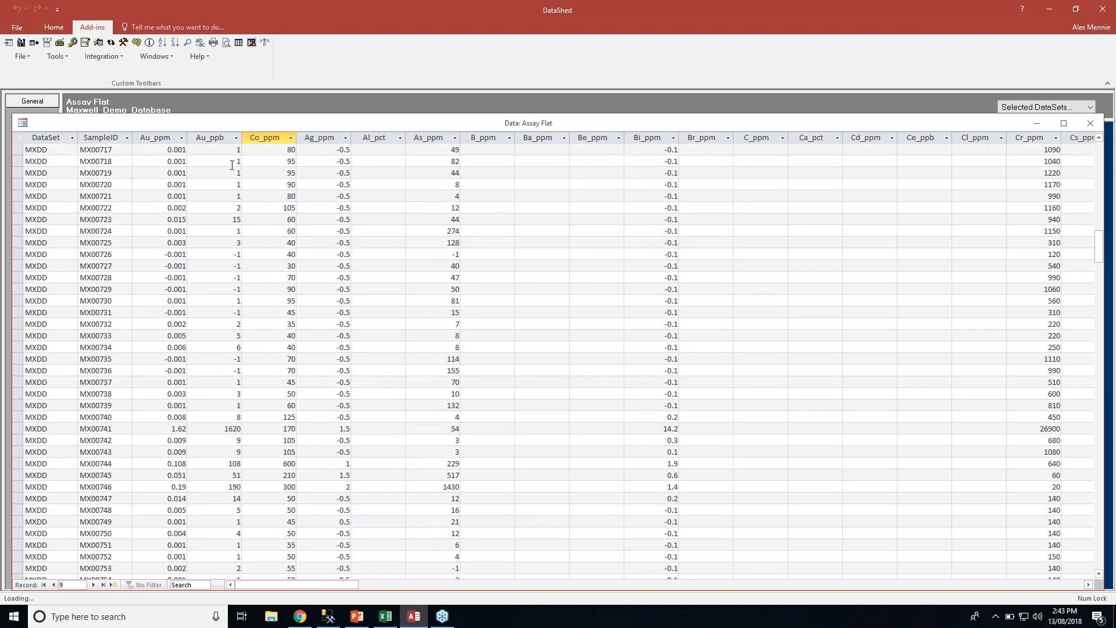
Browse the MX007 sample rows (MX00726, MX00731, MX00735) and the Ag_ppm column
{"action": "left_click", "coordinate": [275, 196]}
{"action": "scroll", "coordinate": [270, 261], "scroll_direction": "down", "scroll_amount": 5}
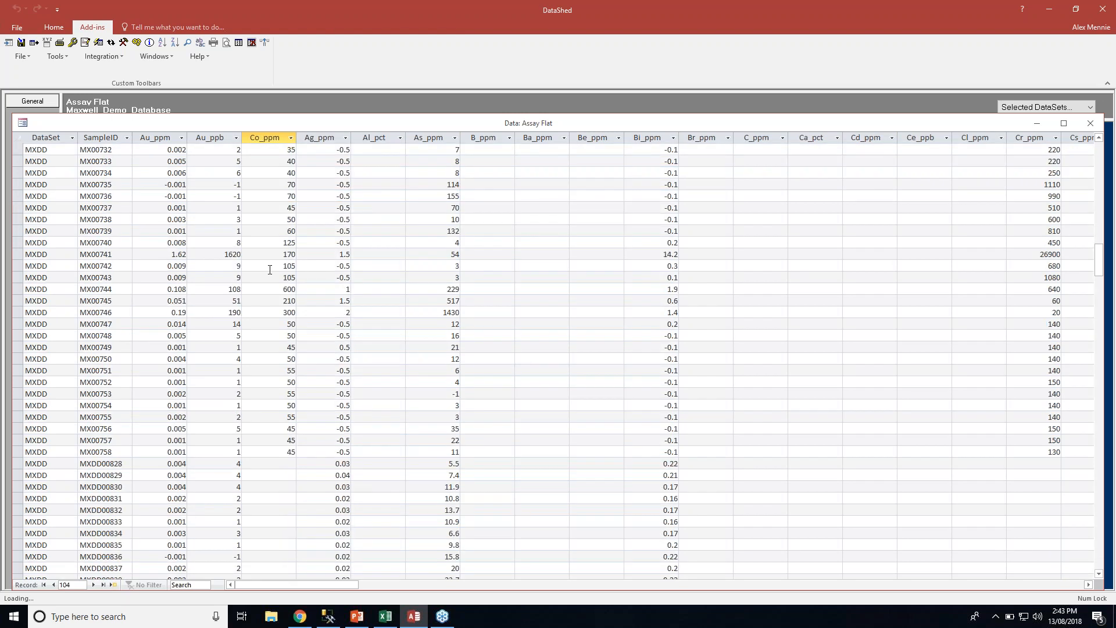
{"action": "scroll", "coordinate": [270, 270], "scroll_direction": "down", "scroll_amount": 3}
{"action": "scroll", "coordinate": [271, 384], "scroll_direction": "down", "scroll_amount": 3}
{"action": "scroll", "coordinate": [270, 383], "scroll_direction": "down", "scroll_amount": 3}
{"action": "scroll", "coordinate": [261, 219], "scroll_direction": "up", "scroll_amount": 9}
{"action": "left_click", "coordinate": [323, 184]}
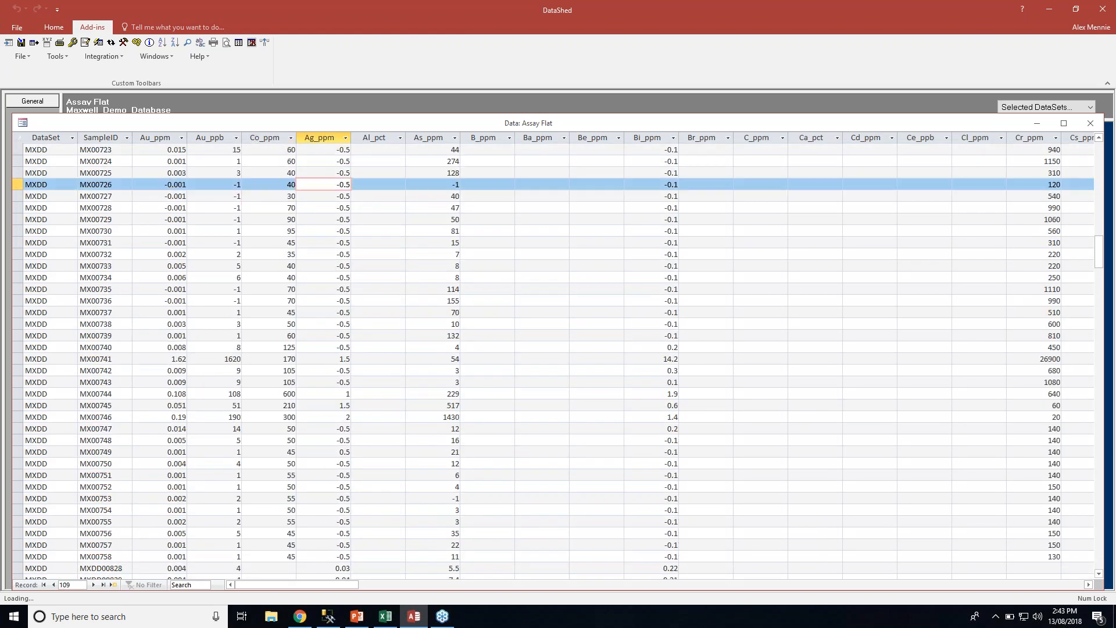
{"action": "left_click", "coordinate": [275, 242]}
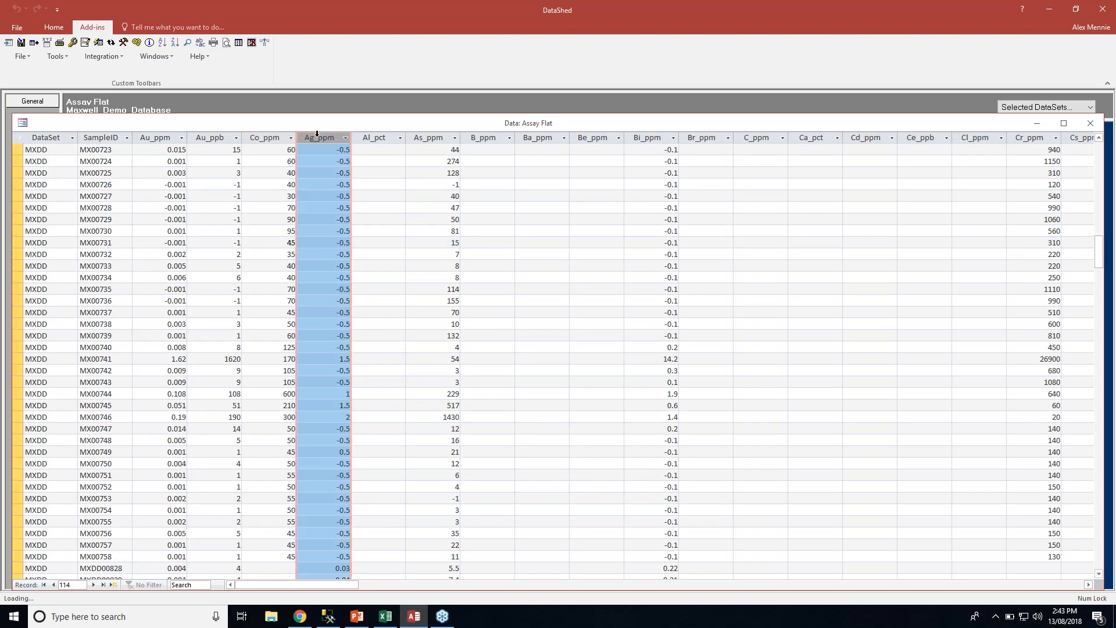
{"action": "left_click", "coordinate": [320, 137]}
{"action": "left_click", "coordinate": [326, 199]}
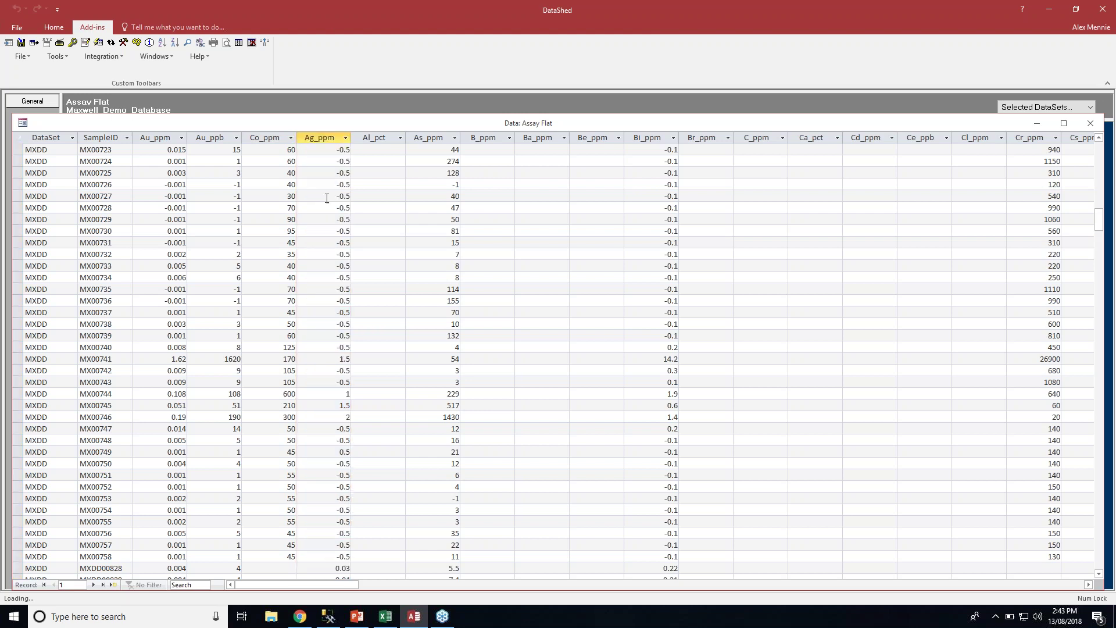
{"action": "left_click", "coordinate": [329, 289]}
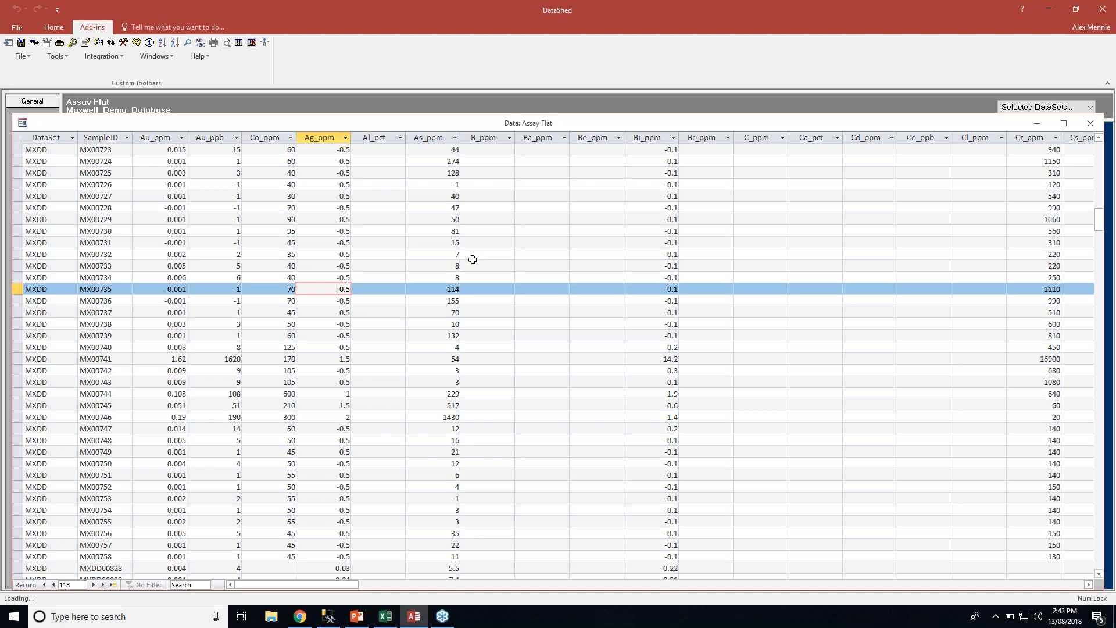
In SSMS, locate dbo.tblAssayFlat under MDS_463_Demo > Tables and bring up its actions
{"action": "left_click", "coordinate": [328, 617]}
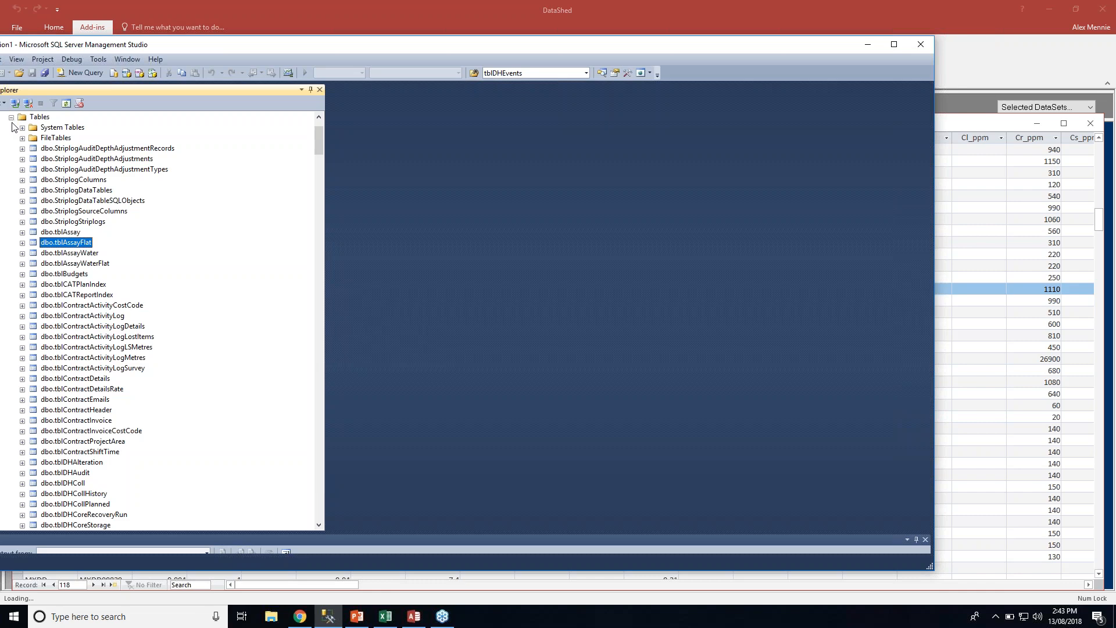
{"action": "left_click", "coordinate": [11, 117]}
{"action": "left_click", "coordinate": [43, 158]}
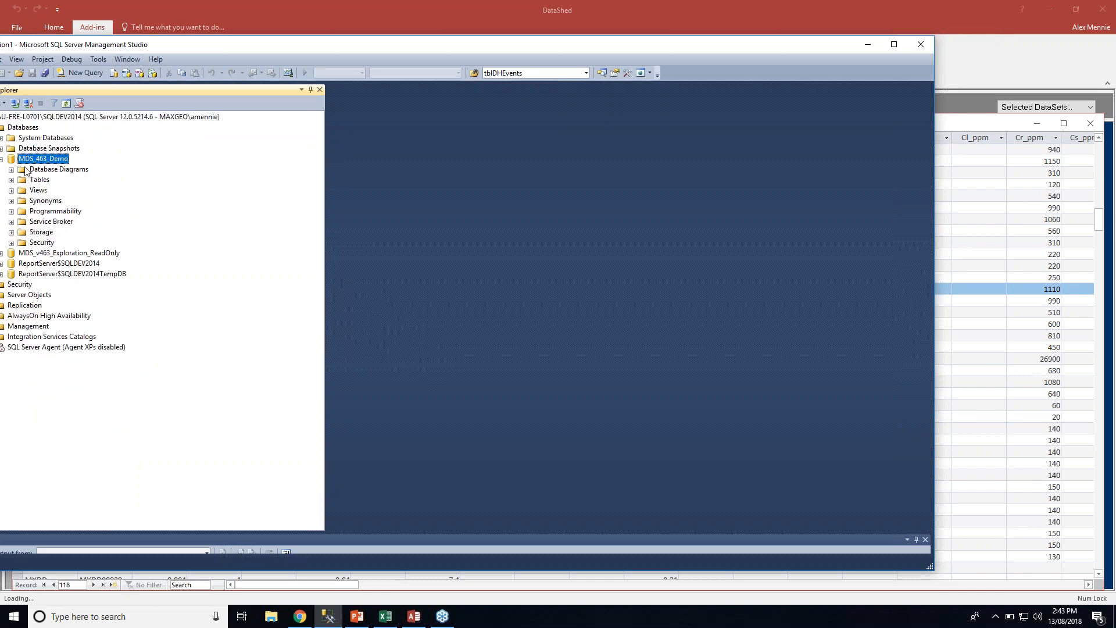
{"action": "left_click", "coordinate": [11, 180]}
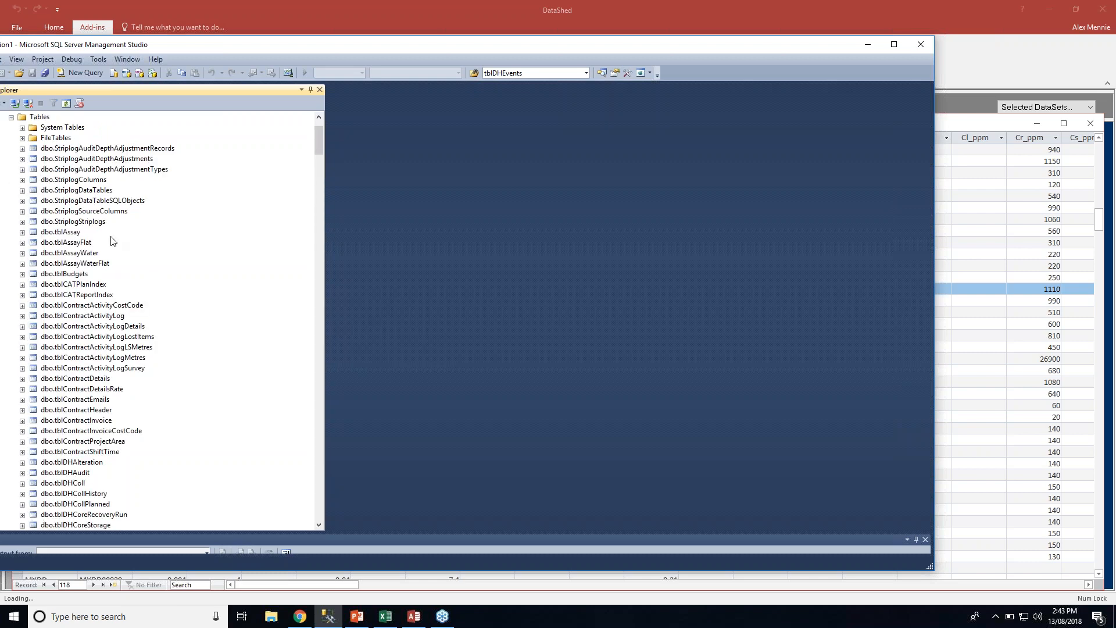
{"action": "left_click", "coordinate": [66, 243]}
{"action": "right_click", "coordinate": [64, 243]}
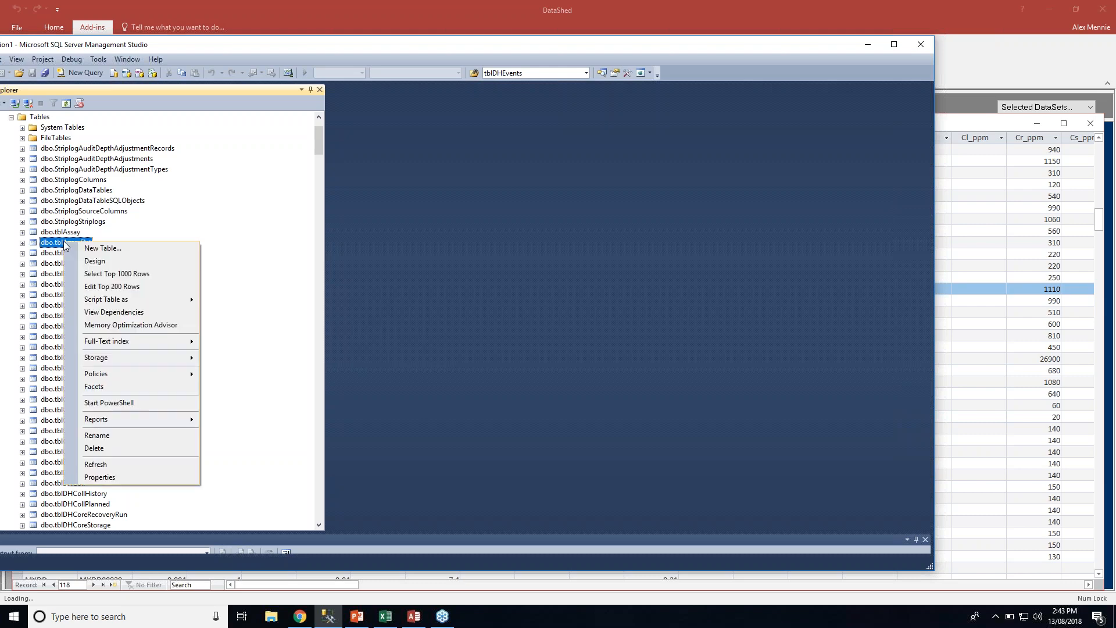
In the tblAssayFlat designer, insert a blank column row directly after Co_ppm
{"action": "left_click", "coordinate": [99, 262]}
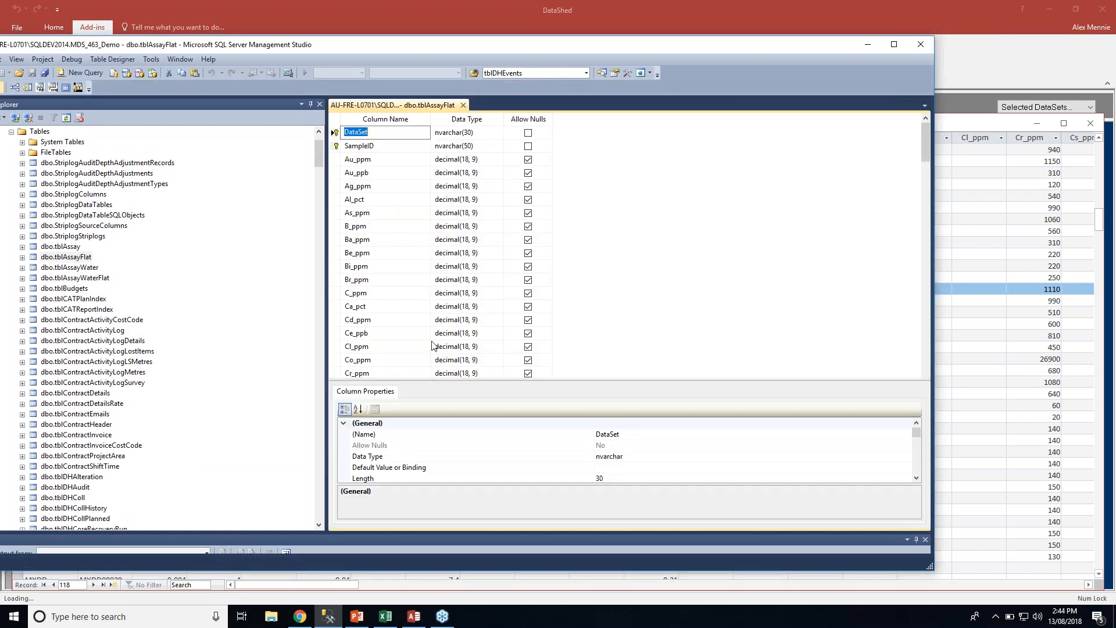
{"action": "left_click_drag", "start_coordinate": [454, 382], "coordinate": [454, 439]}
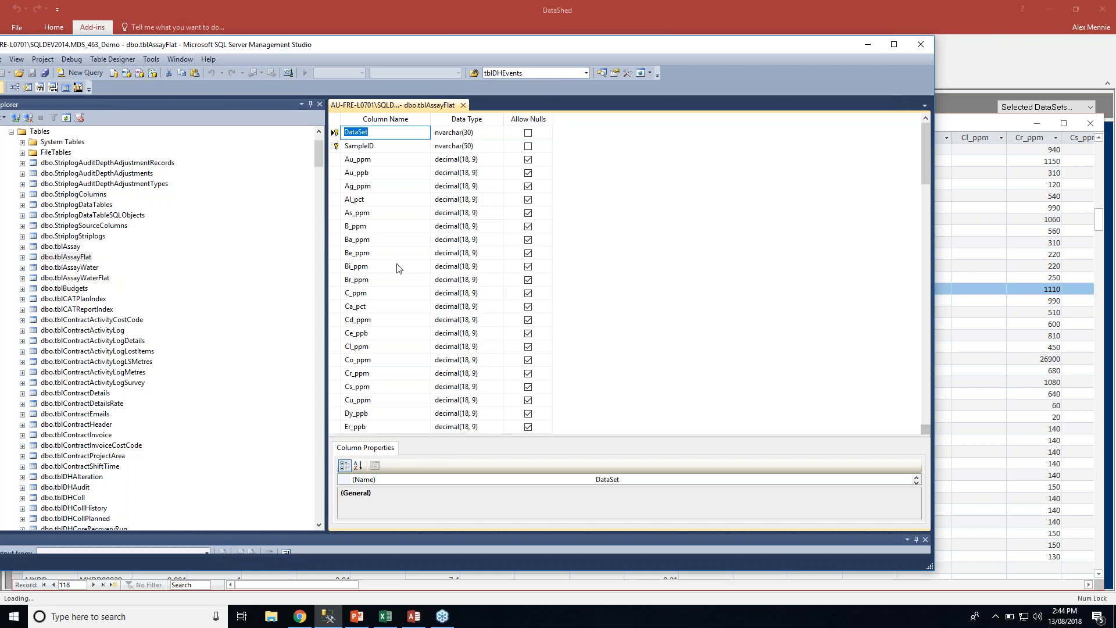
{"action": "left_click", "coordinate": [381, 225]}
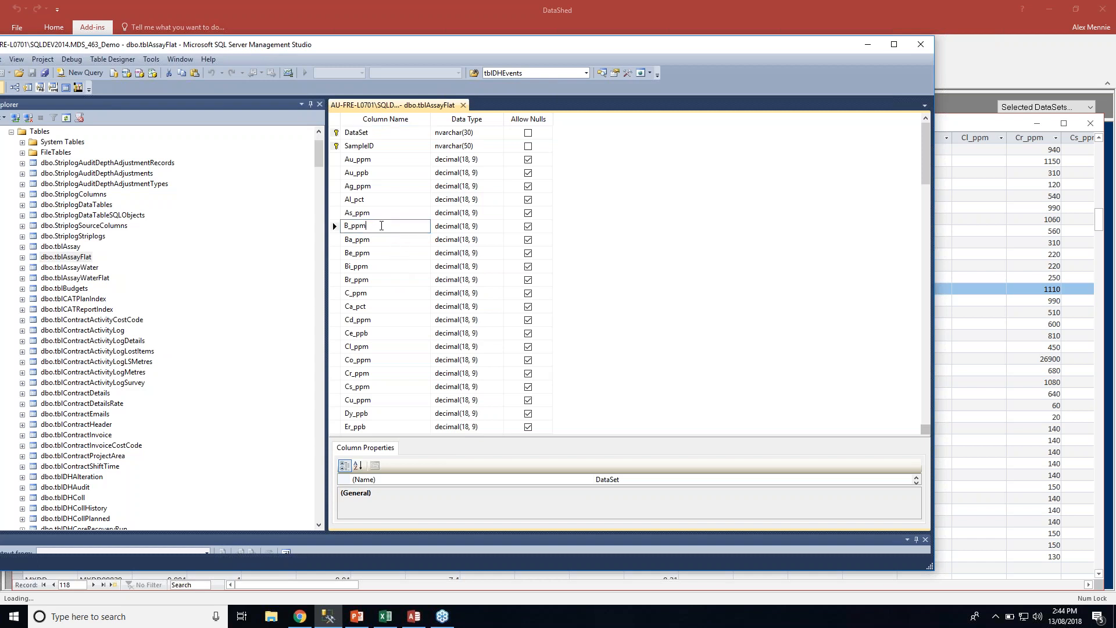
{"action": "scroll", "coordinate": [381, 253], "scroll_direction": "down", "scroll_amount": 1}
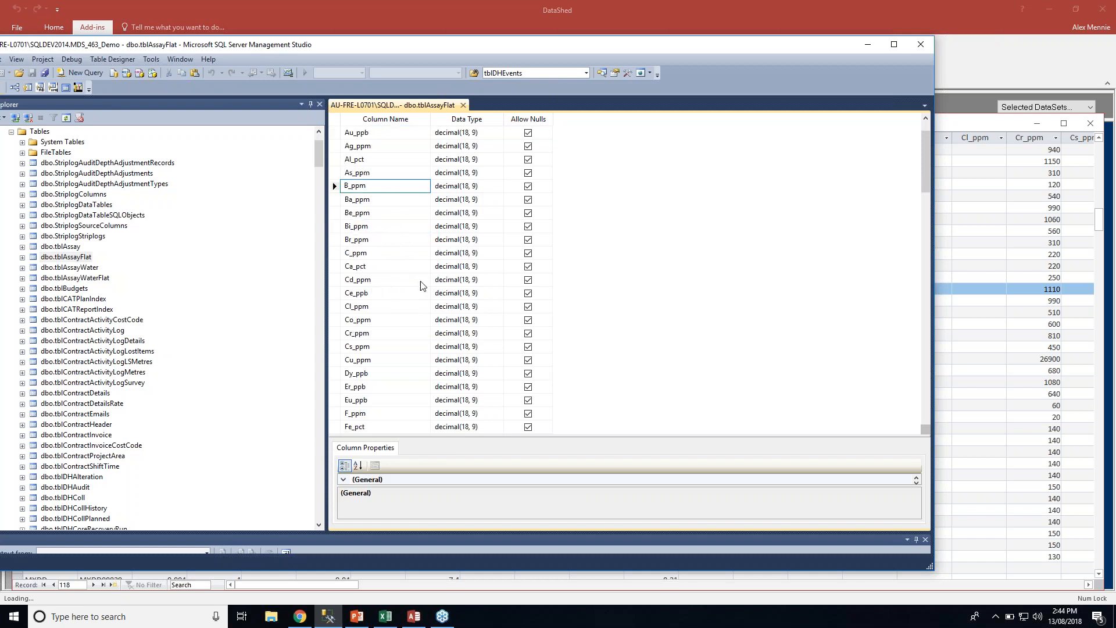
{"action": "left_click", "coordinate": [335, 320]}
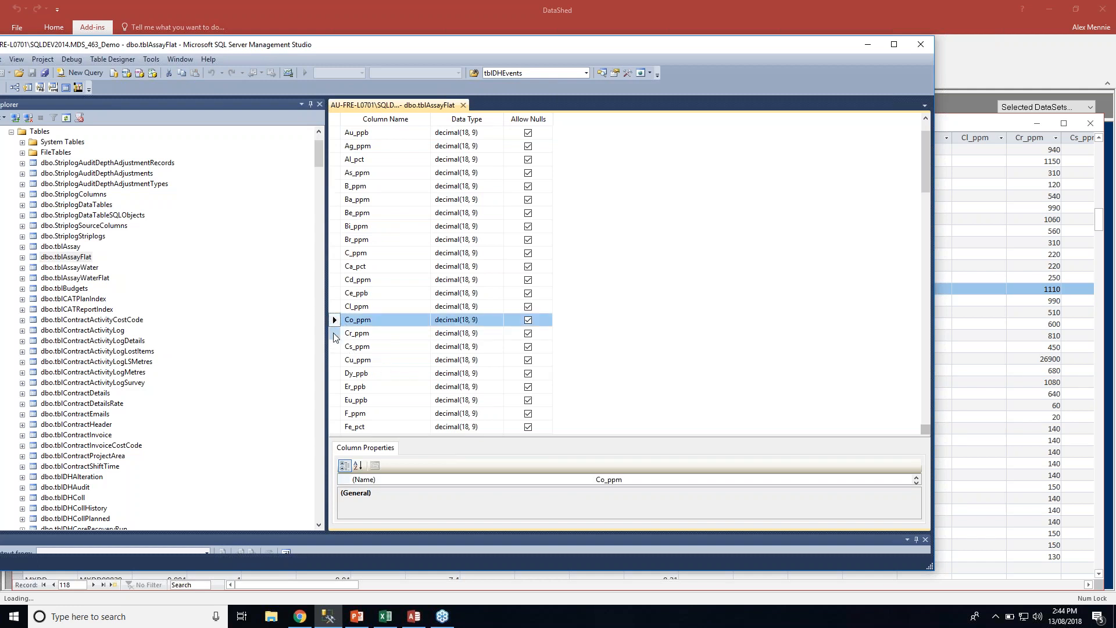
{"action": "left_click", "coordinate": [333, 333]}
{"action": "left_click", "coordinate": [334, 281]}
{"action": "left_click", "coordinate": [335, 334]}
{"action": "right_click", "coordinate": [335, 334]}
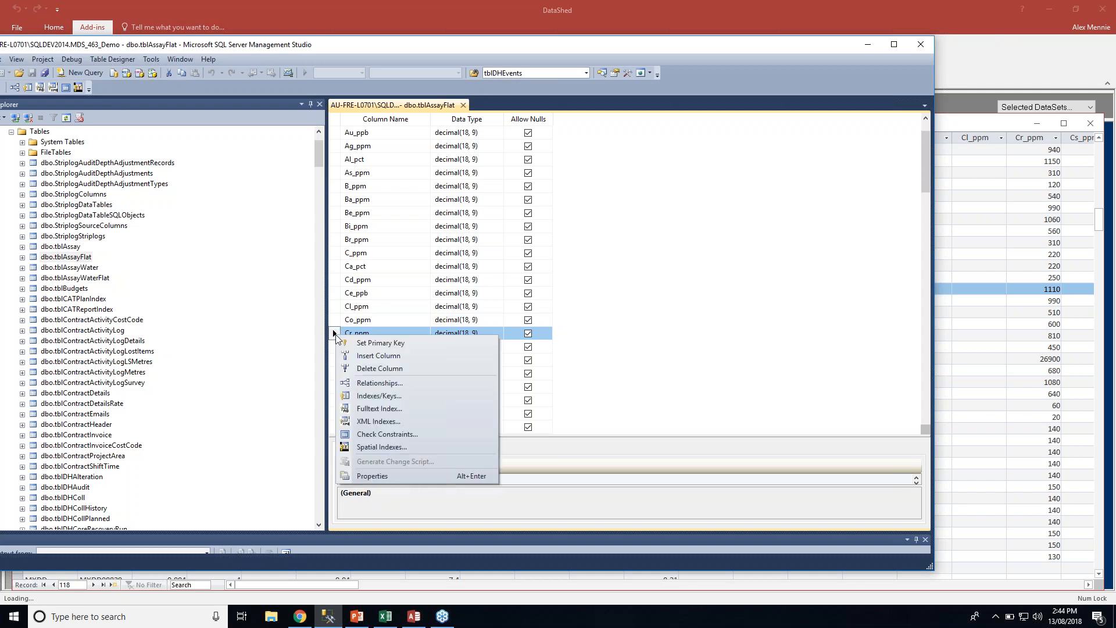
{"action": "left_click", "coordinate": [375, 362]}
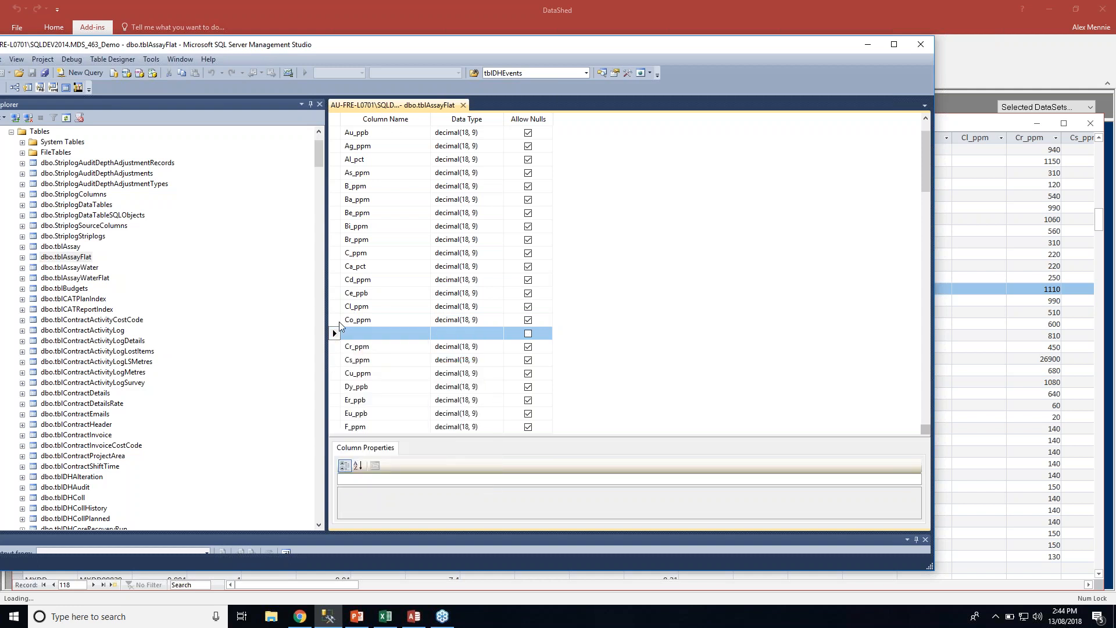
Copy the Co_ppm decimal(18, 9) definition into the blank row and name it Co_ppb
{"action": "left_click", "coordinate": [336, 320]}
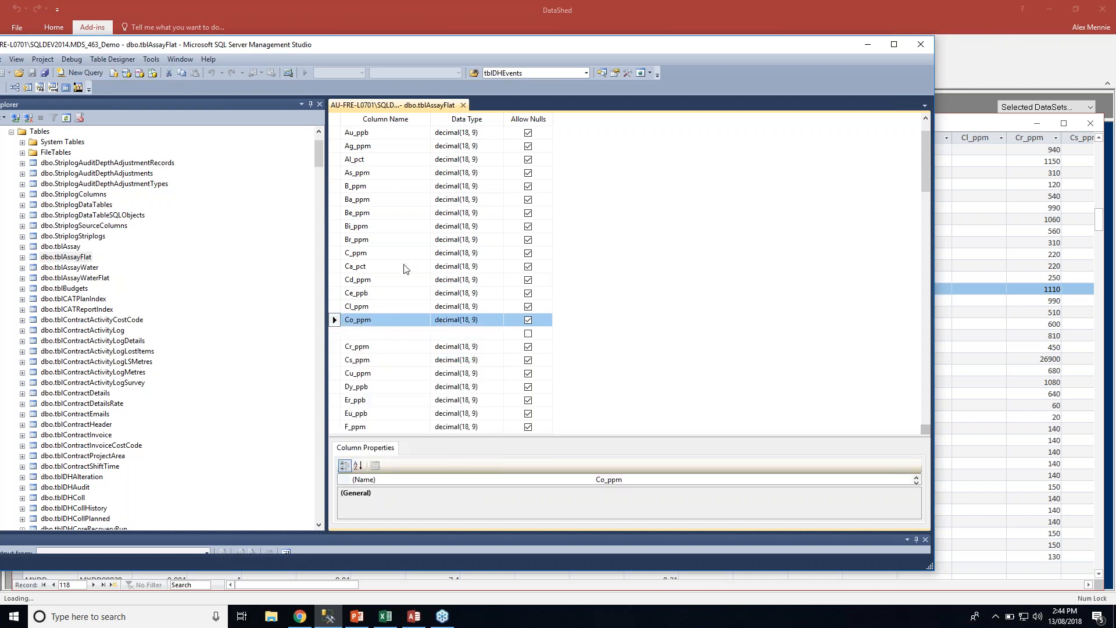
{"action": "key", "text": "ctrl+c"}
{"action": "left_click", "coordinate": [334, 334]}
{"action": "key", "text": "ctrl+v"}
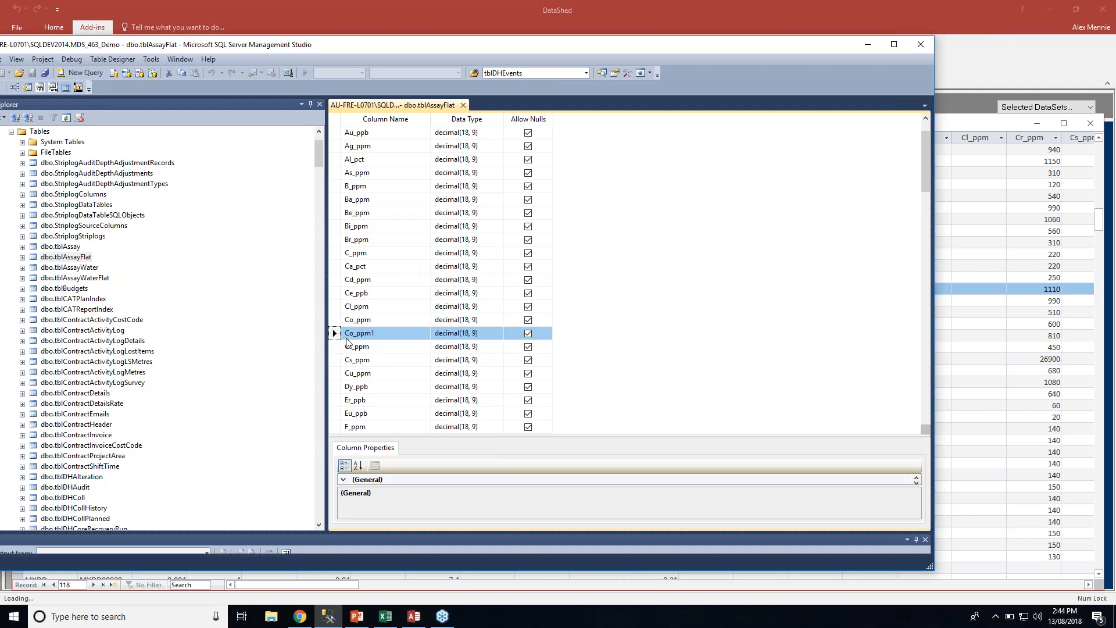
{"action": "left_click", "coordinate": [388, 334]}
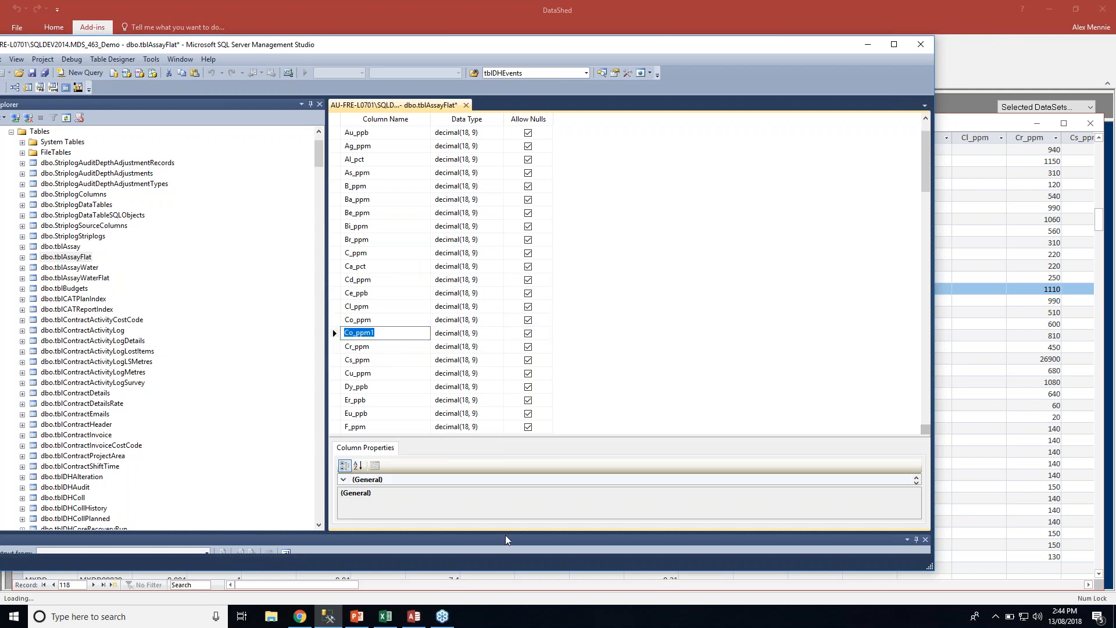
{"action": "type", "text": "D"}
{"action": "key", "text": "BackSpace"}
{"action": "type", "text": "Co_pp"}
{"action": "type", "text": "b"}
{"action": "left_click", "coordinate": [381, 279]}
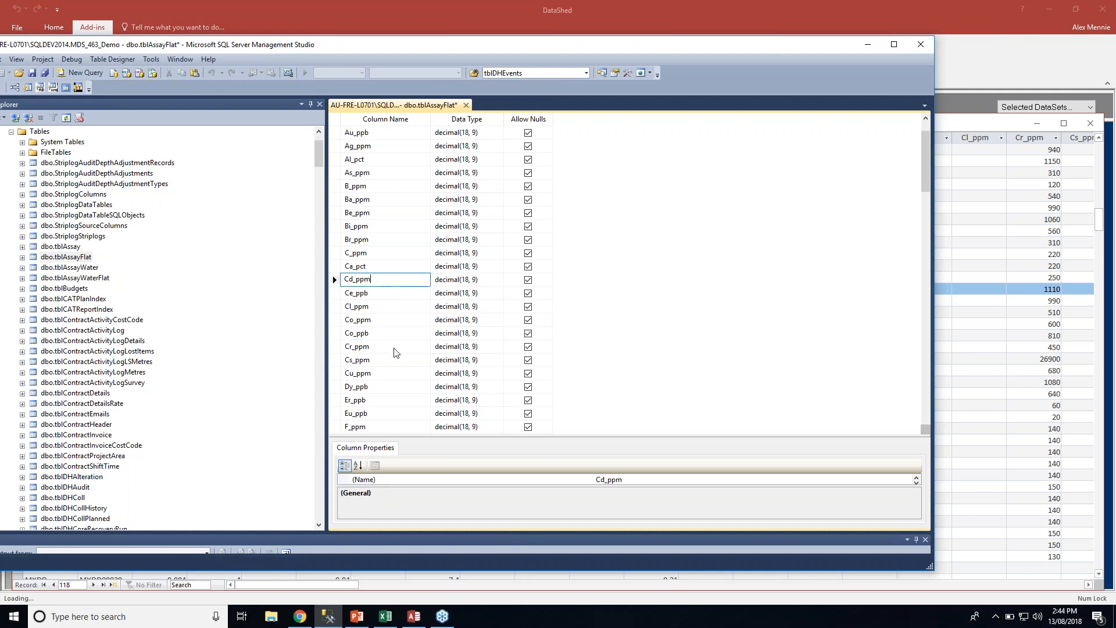
Save the tblAssayFlat design to the database, accepting the validation warning
{"action": "left_click", "coordinate": [32, 73]}
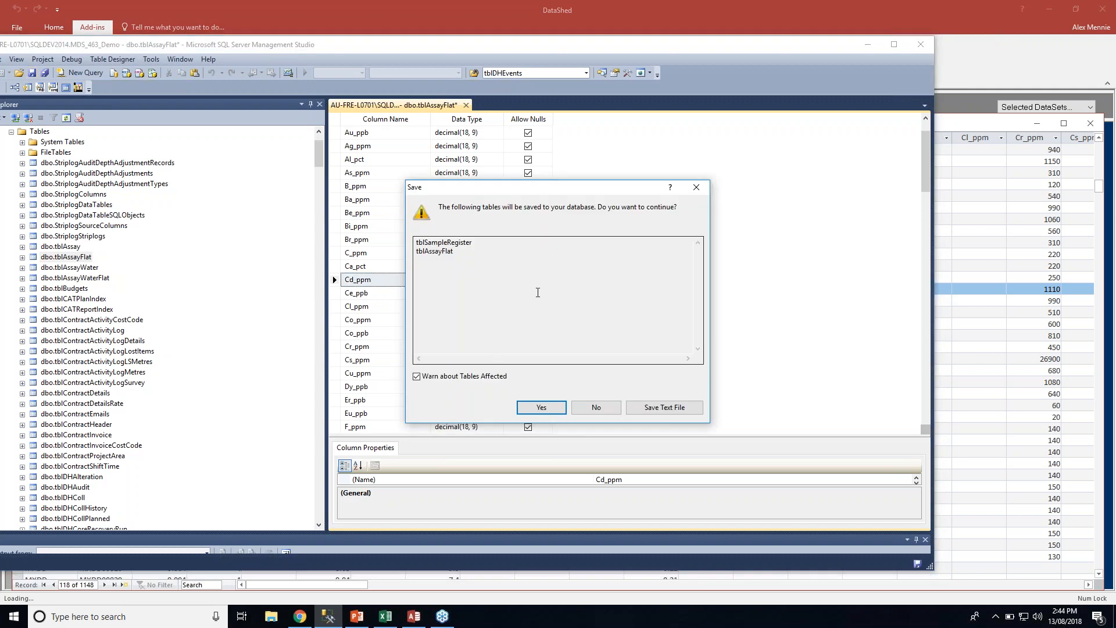
{"action": "left_click", "coordinate": [543, 408]}
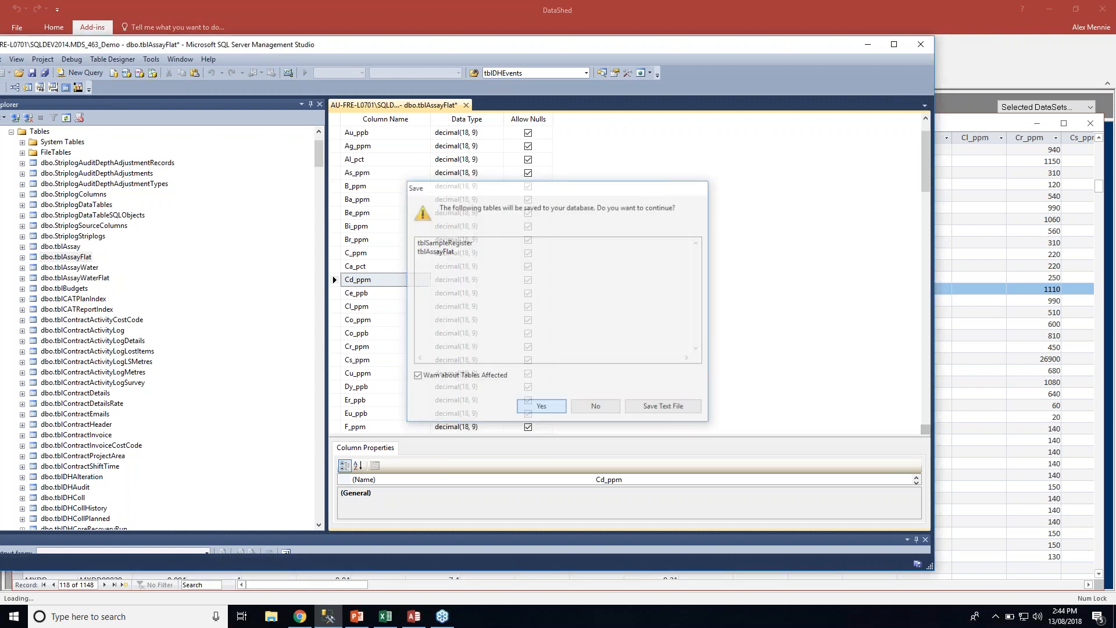
{"action": "left_click", "coordinate": [543, 409]}
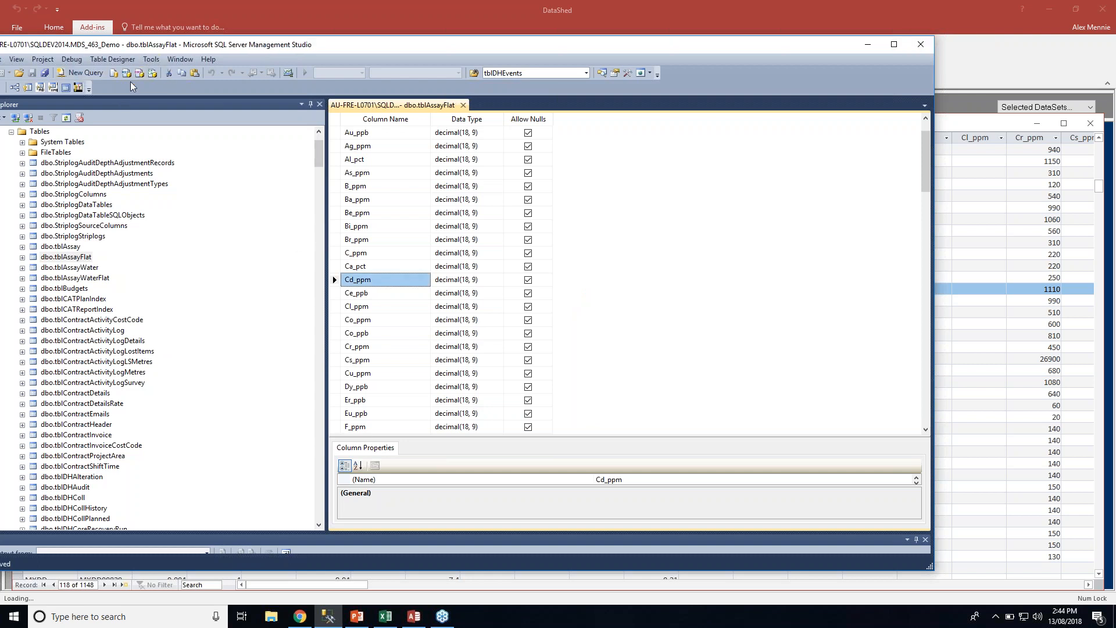
{"action": "left_click", "coordinate": [154, 62]}
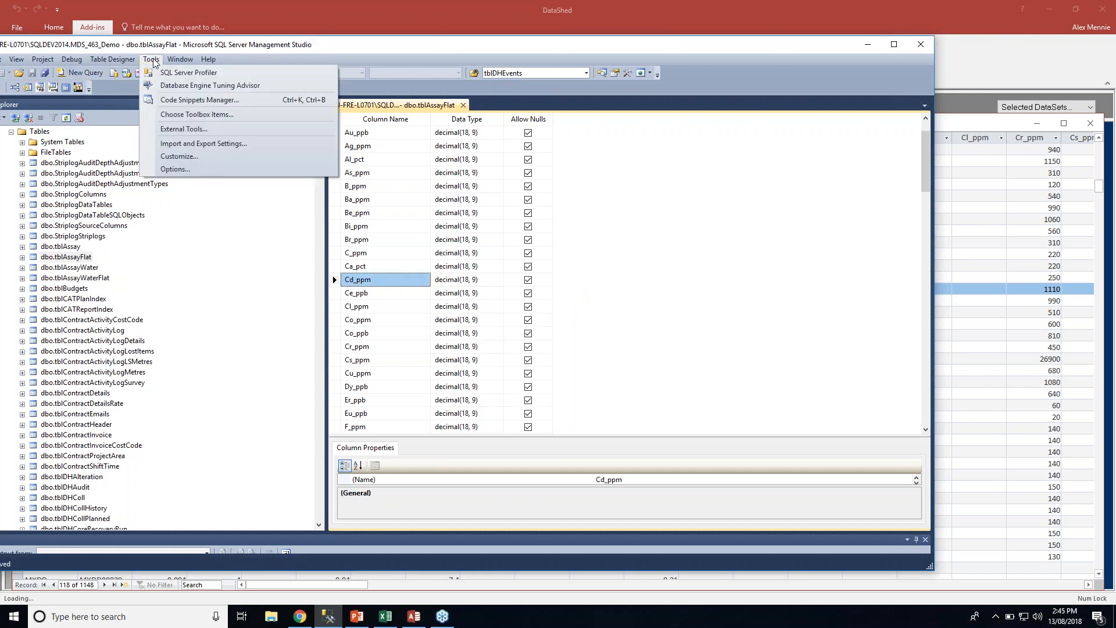
{"action": "left_click", "coordinate": [174, 169]}
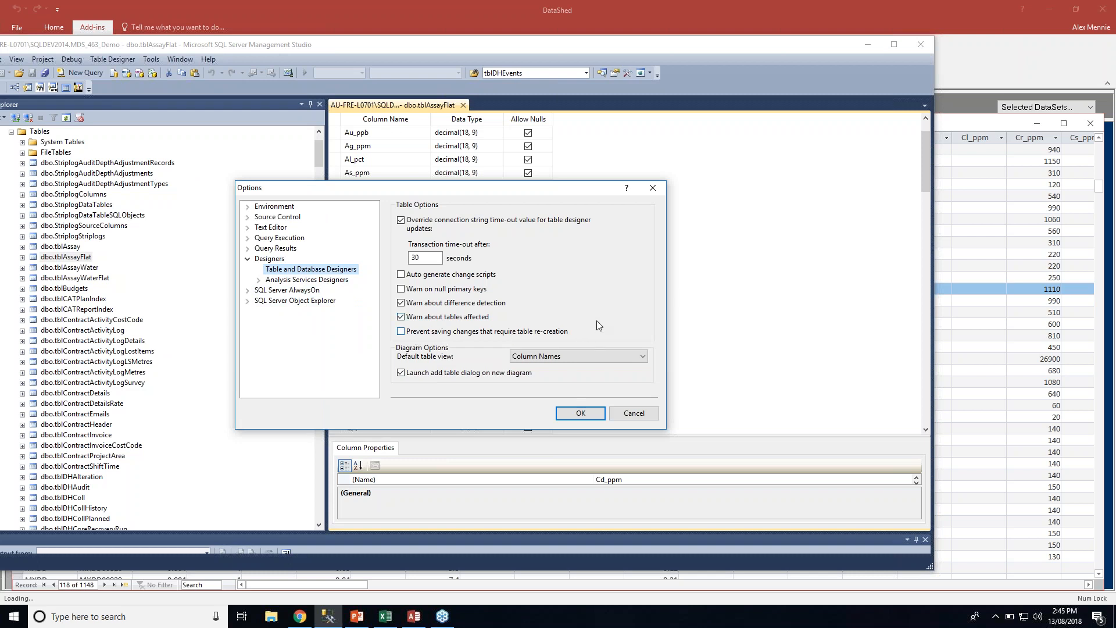
{"action": "left_click", "coordinate": [652, 189]}
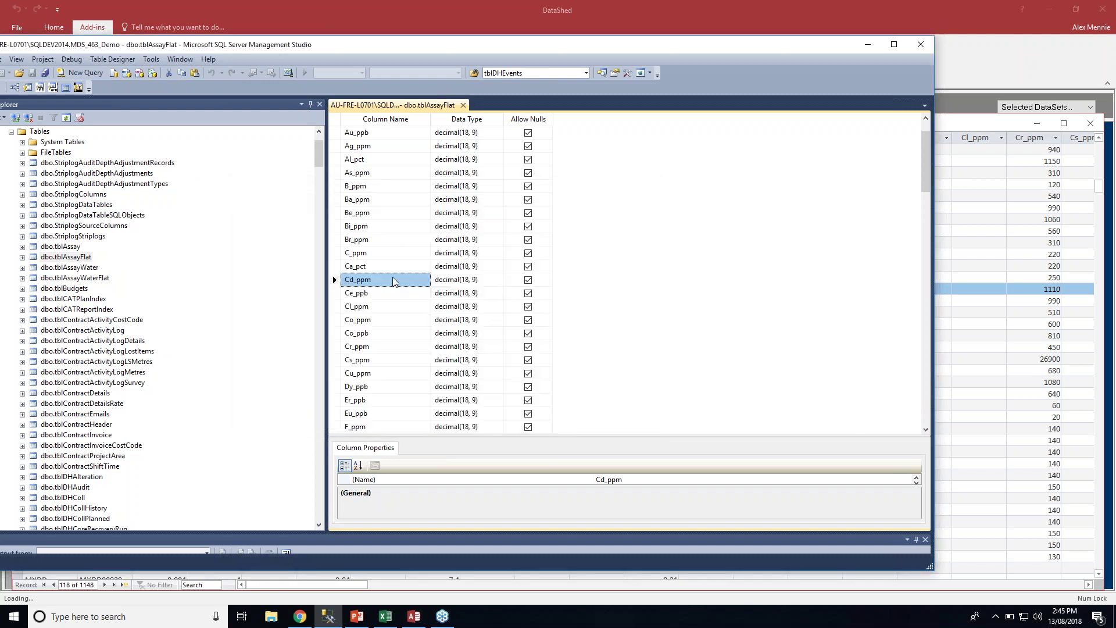
{"action": "left_click", "coordinate": [334, 291]}
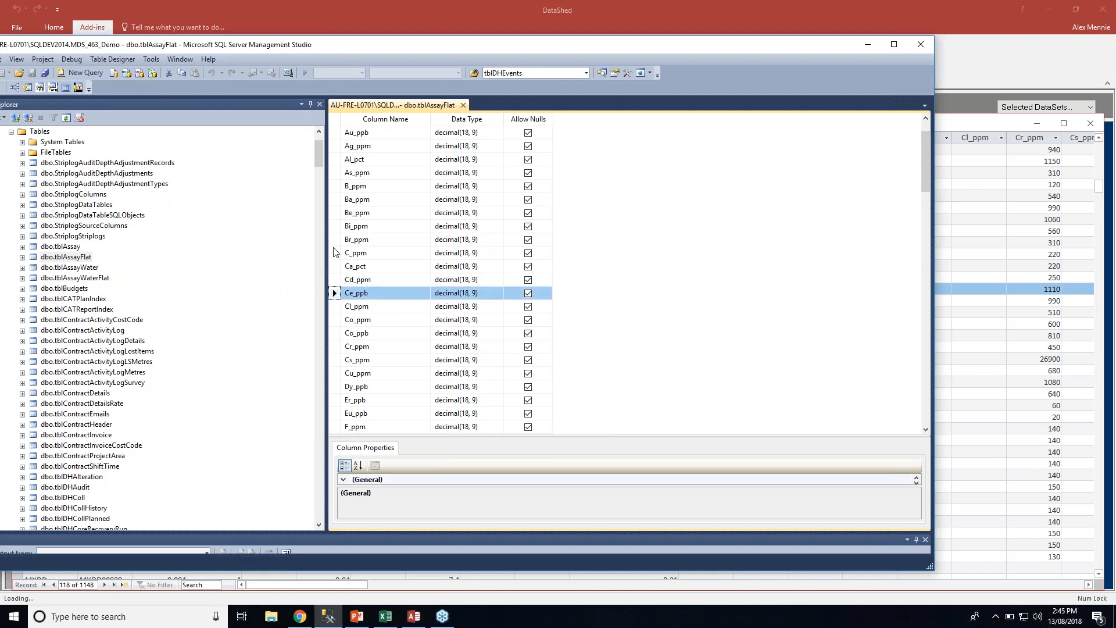
{"action": "left_click", "coordinate": [152, 60]}
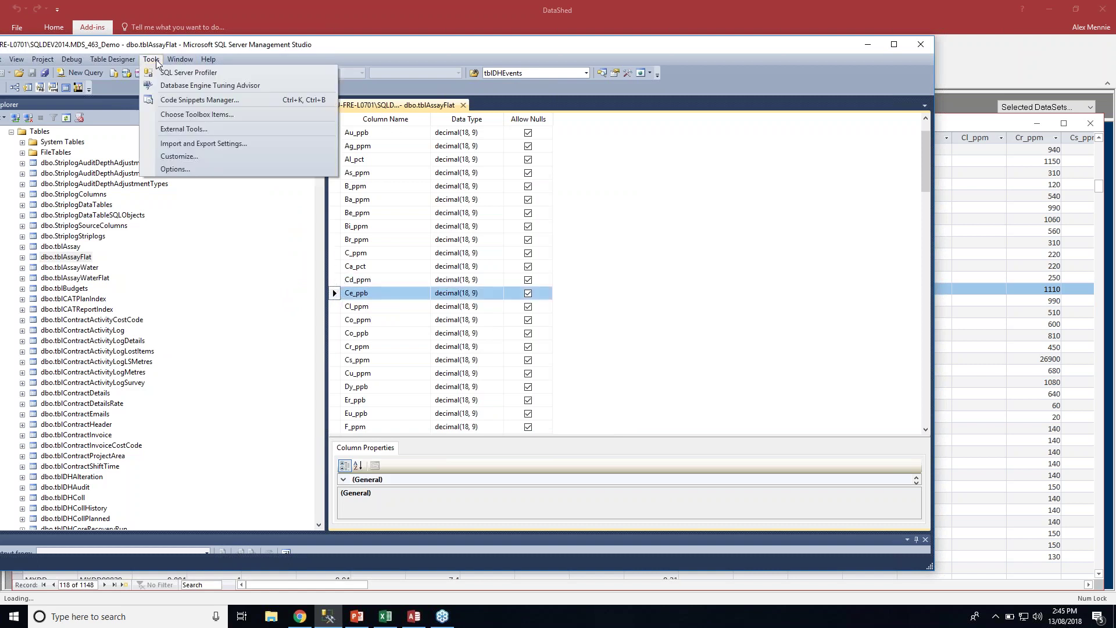
{"action": "left_click", "coordinate": [175, 170]}
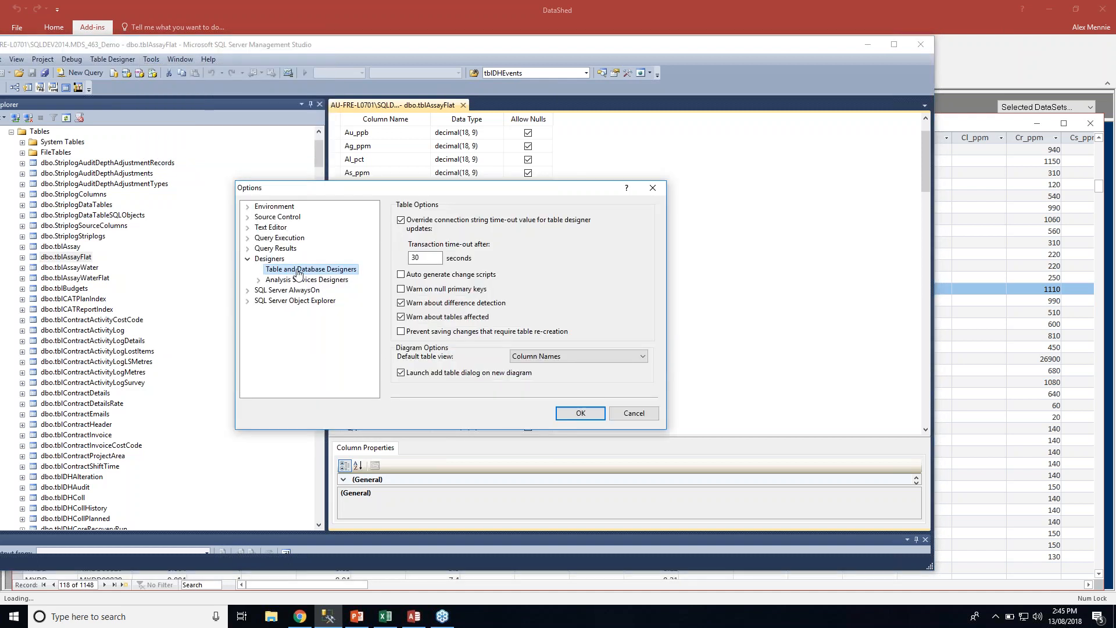
{"action": "left_click", "coordinate": [310, 269]}
{"action": "left_click", "coordinate": [656, 188]}
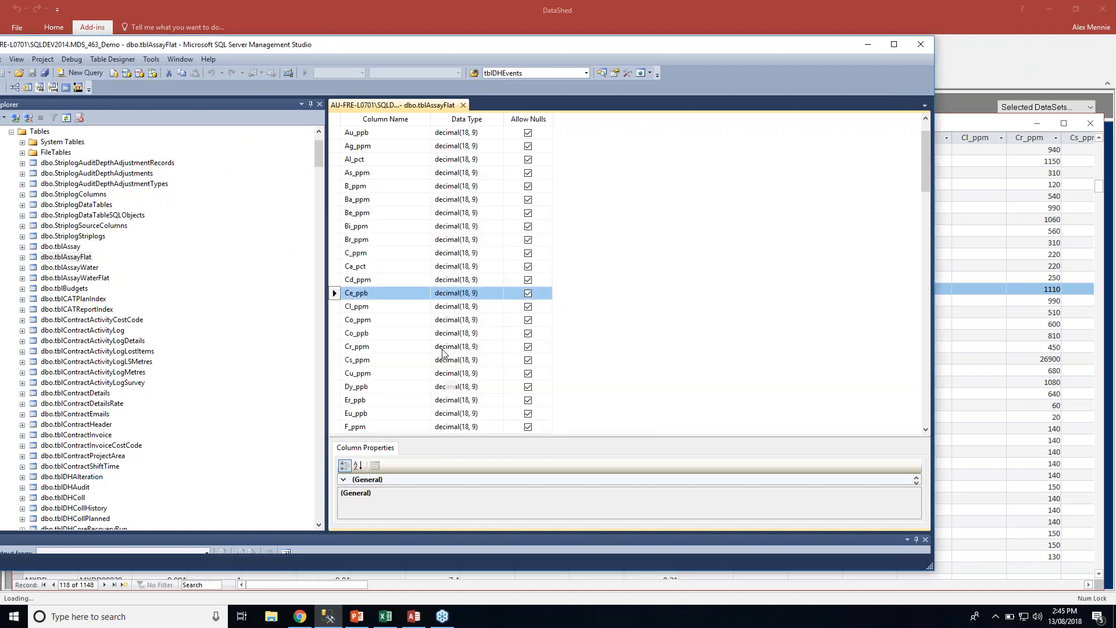
{"action": "left_click", "coordinate": [467, 346]}
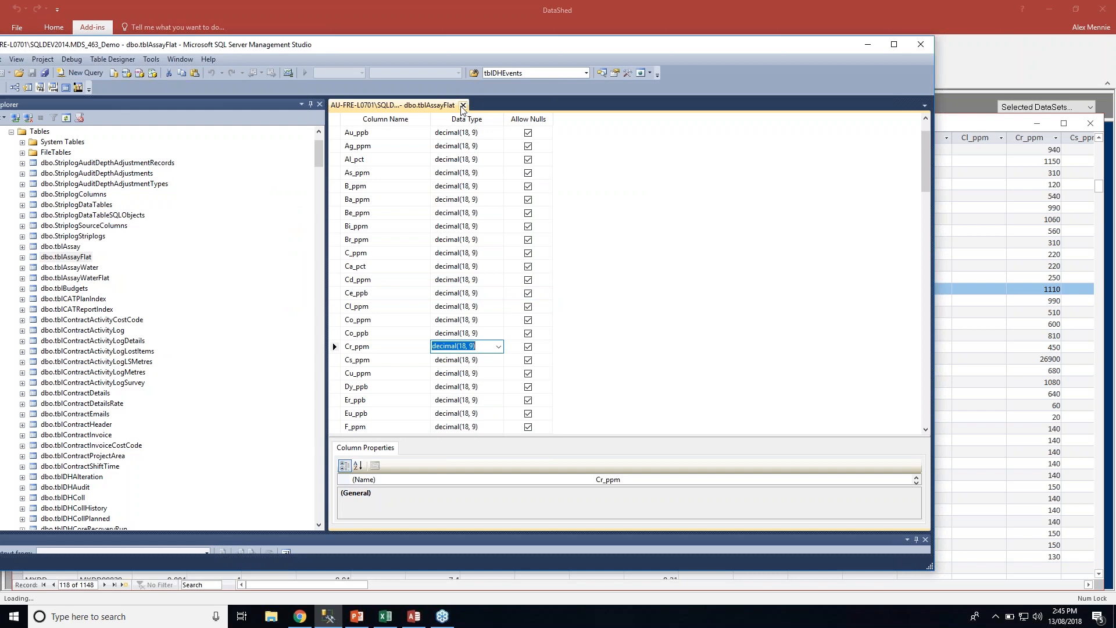
Minimize SSMS, close the Assay Flat grid and keep its column order
{"action": "left_click", "coordinate": [865, 46]}
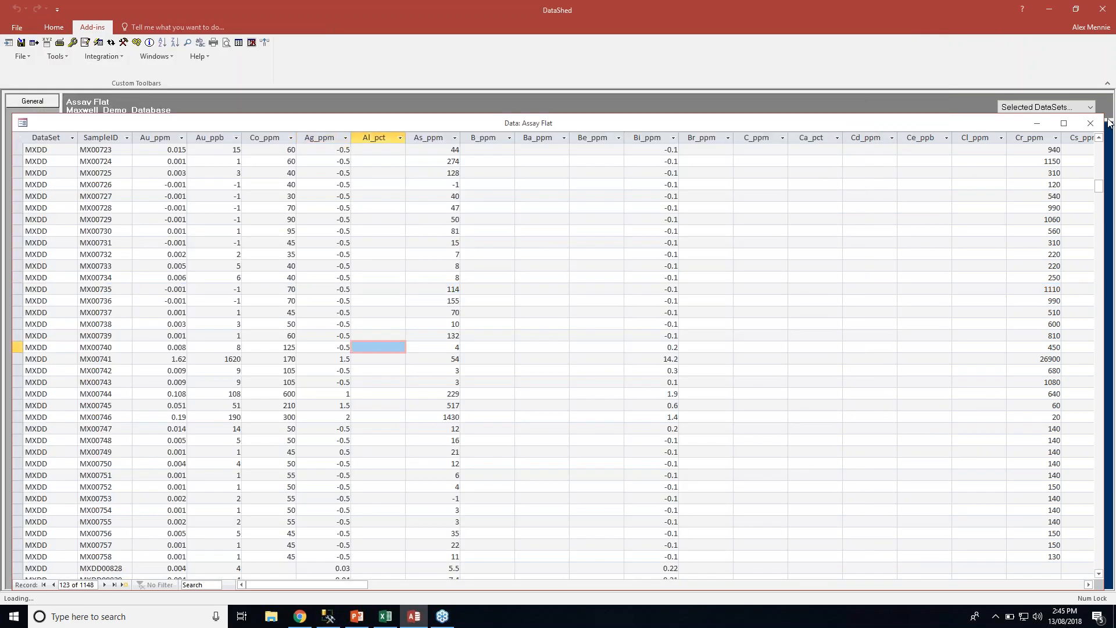
{"action": "left_click", "coordinate": [1088, 125]}
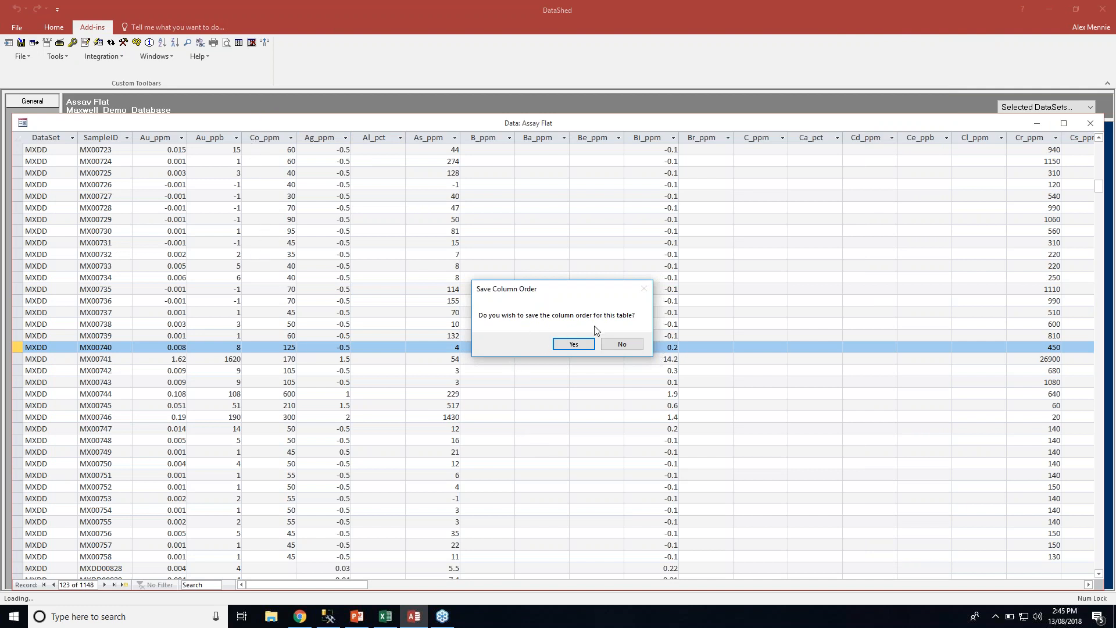
{"action": "left_click", "coordinate": [565, 347]}
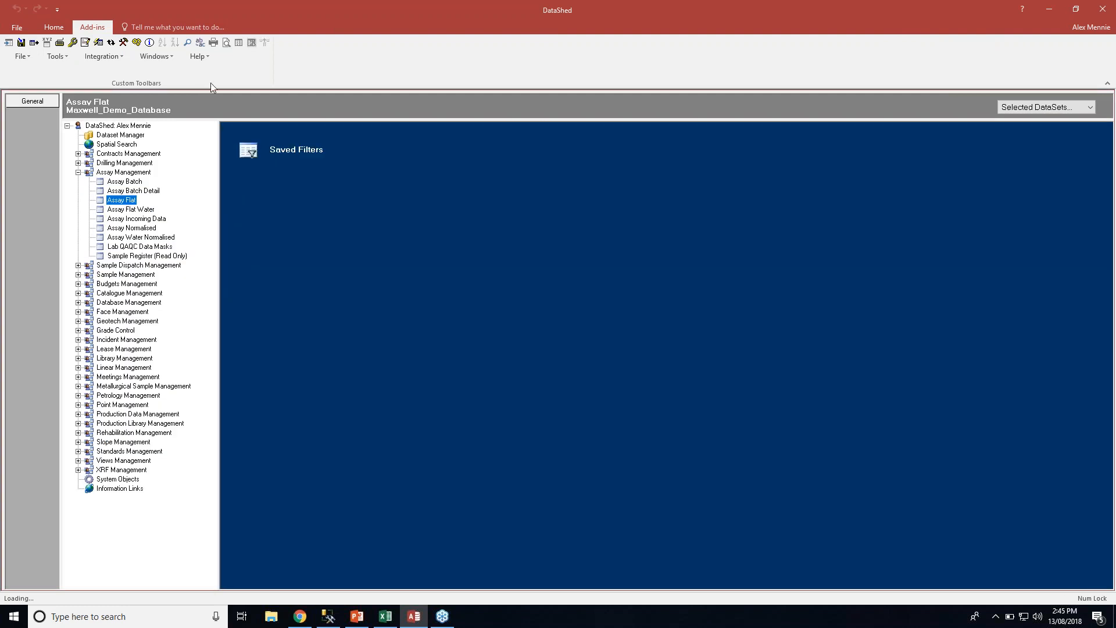
Relink DataShed via ODBC to the Maxwell_Demo_Database machine data source
{"action": "left_click", "coordinate": [99, 42]}
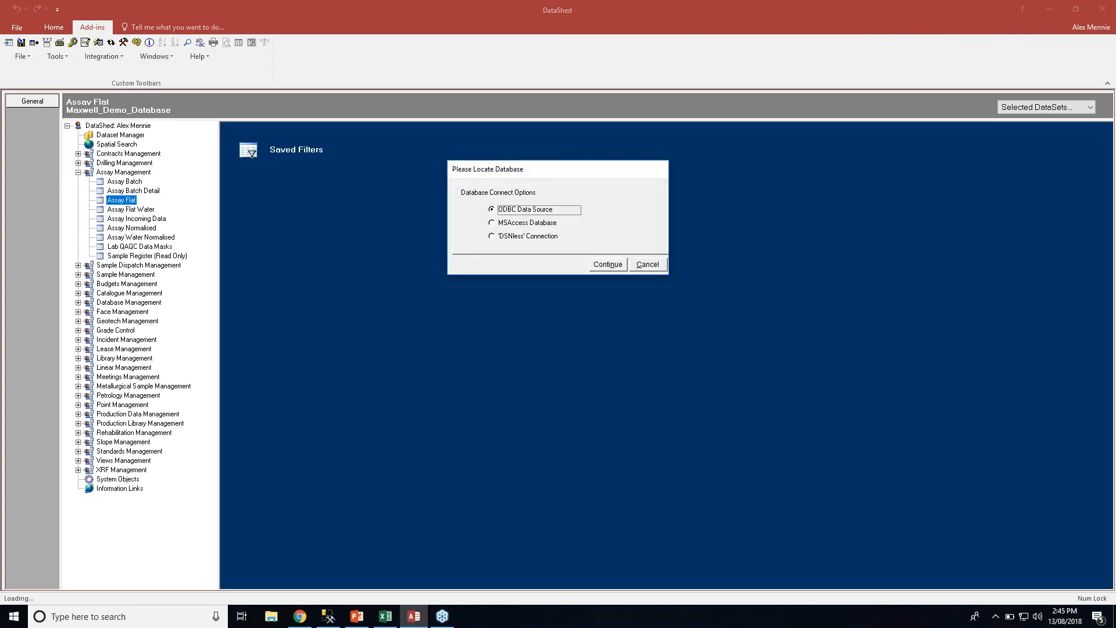
{"action": "left_click", "coordinate": [607, 264]}
{"action": "left_click", "coordinate": [100, 32]}
{"action": "scroll", "coordinate": [86, 114], "scroll_direction": "down", "scroll_amount": 2}
{"action": "scroll", "coordinate": [85, 114], "scroll_direction": "down", "scroll_amount": 2}
{"action": "scroll", "coordinate": [79, 117], "scroll_direction": "down", "scroll_amount": 2}
{"action": "scroll", "coordinate": [74, 121], "scroll_direction": "down", "scroll_amount": 2}
{"action": "scroll", "coordinate": [71, 123], "scroll_direction": "down", "scroll_amount": 1}
{"action": "scroll", "coordinate": [73, 124], "scroll_direction": "down", "scroll_amount": 2}
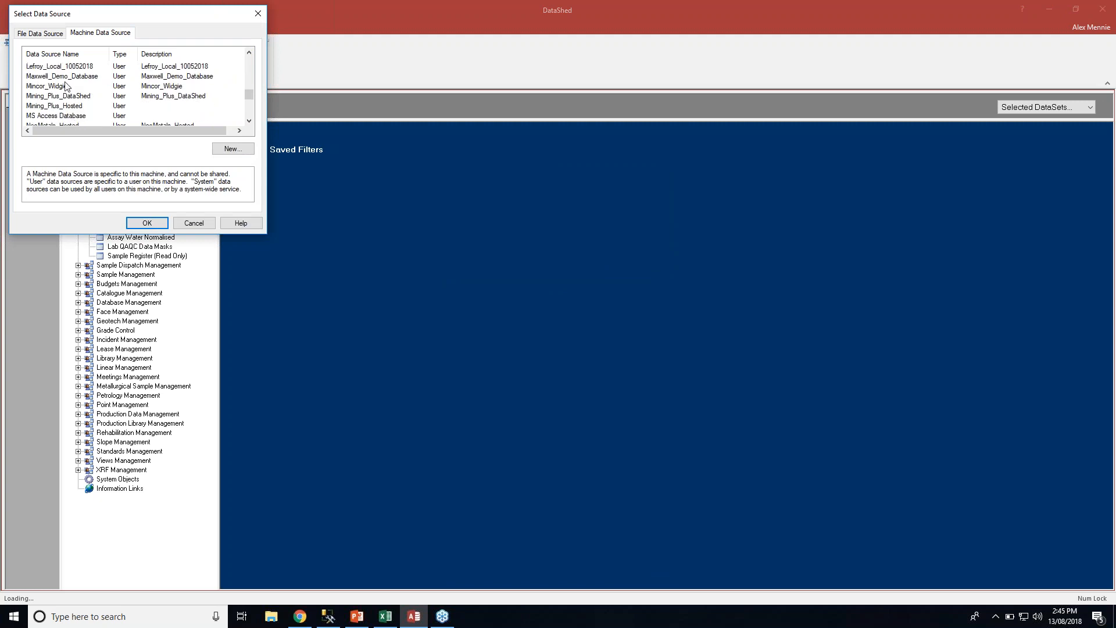
{"action": "left_click", "coordinate": [62, 76]}
{"action": "left_click", "coordinate": [146, 224]}
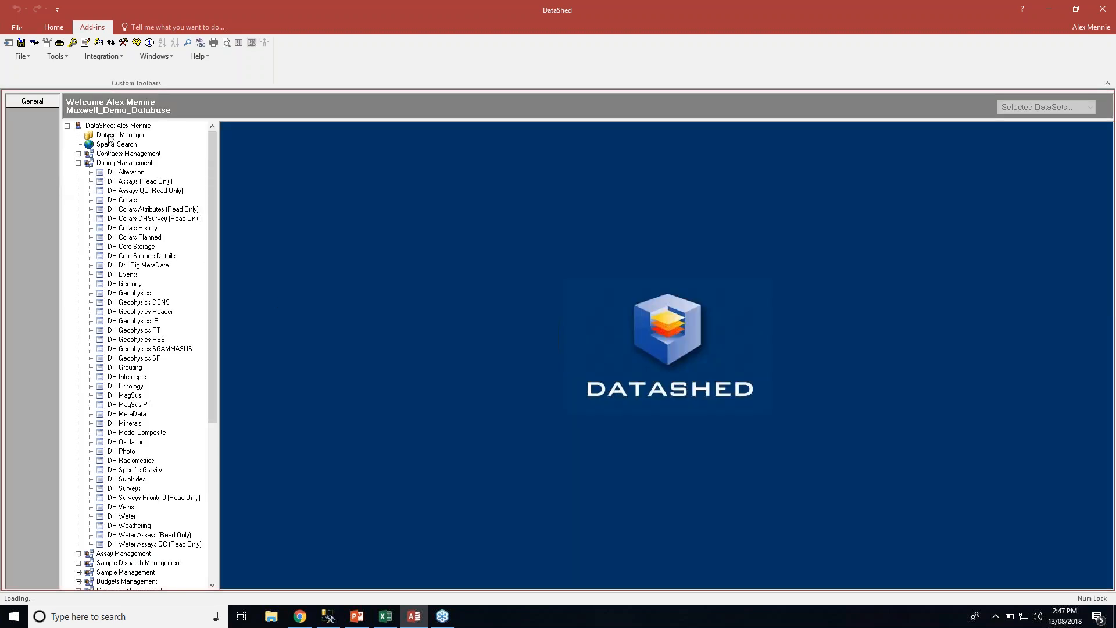
Add the Diamond Drilling dataset under DEMO > Exploration to the selected datasets
{"action": "left_click", "coordinate": [112, 135]}
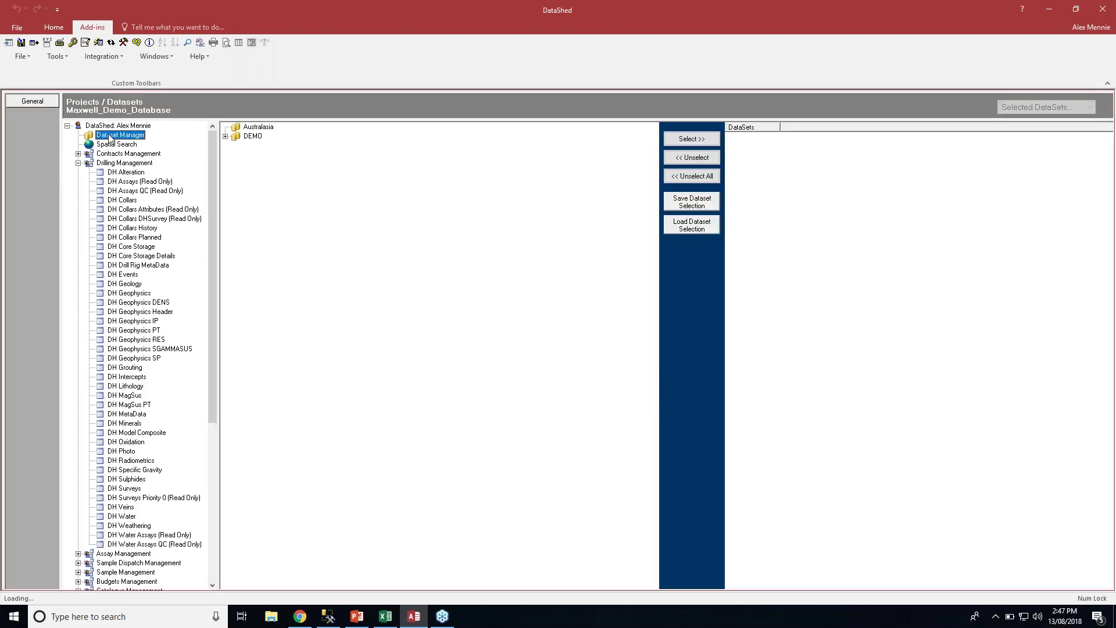
{"action": "left_click", "coordinate": [225, 137]}
{"action": "left_click", "coordinate": [236, 146]}
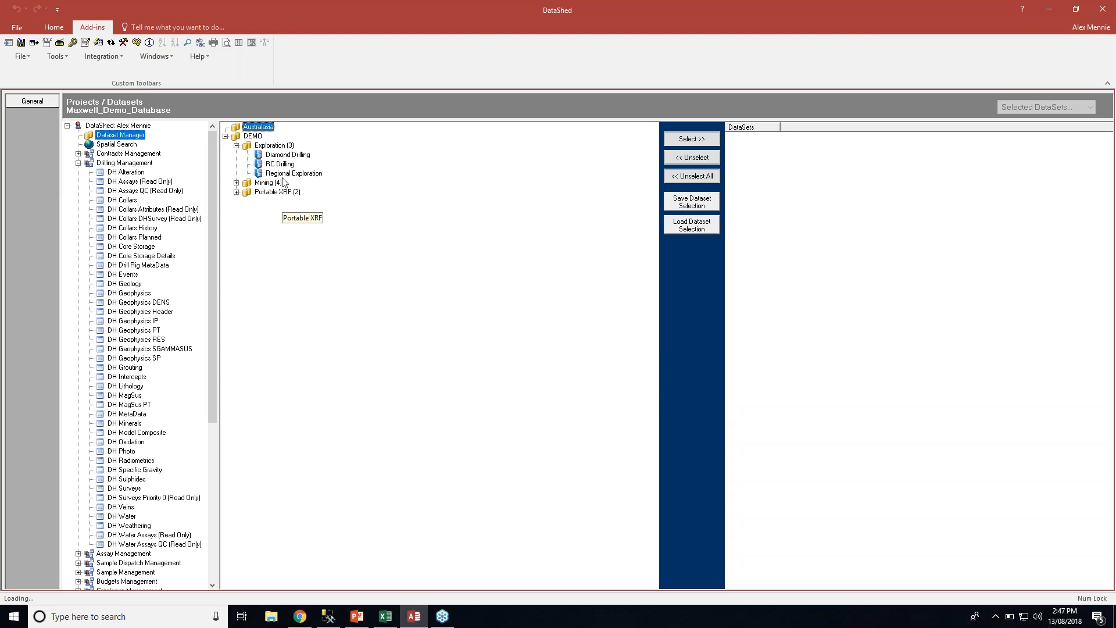
{"action": "left_click", "coordinate": [286, 155]}
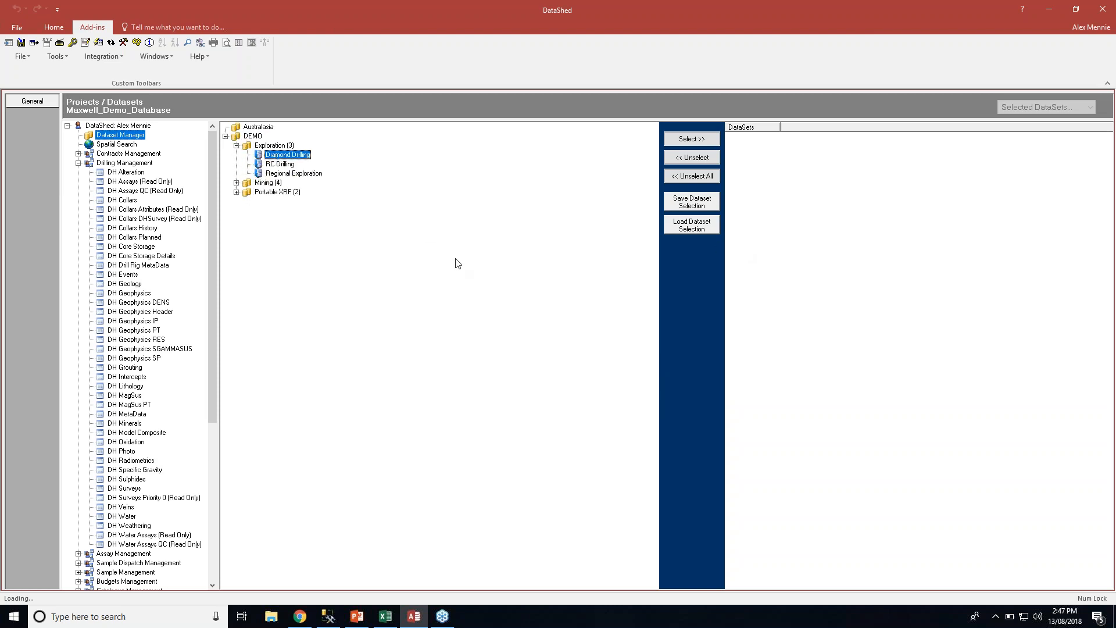
{"action": "double_click", "coordinate": [288, 155]}
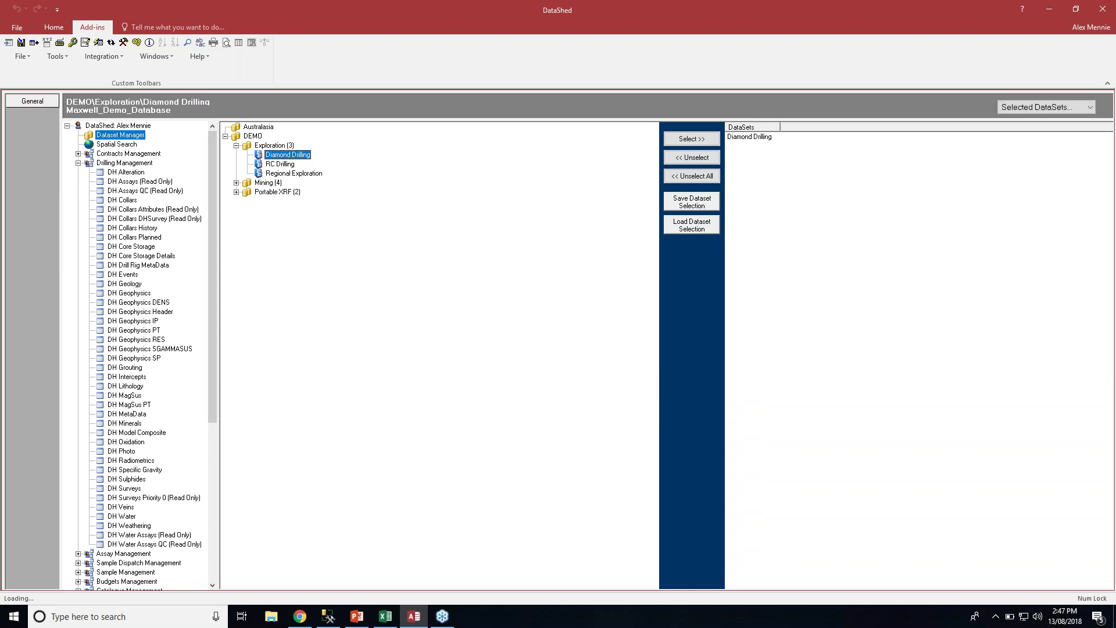
Reopen the Assay Flat table from under Assay Management
{"action": "left_click", "coordinate": [78, 163]}
{"action": "left_click", "coordinate": [78, 172]}
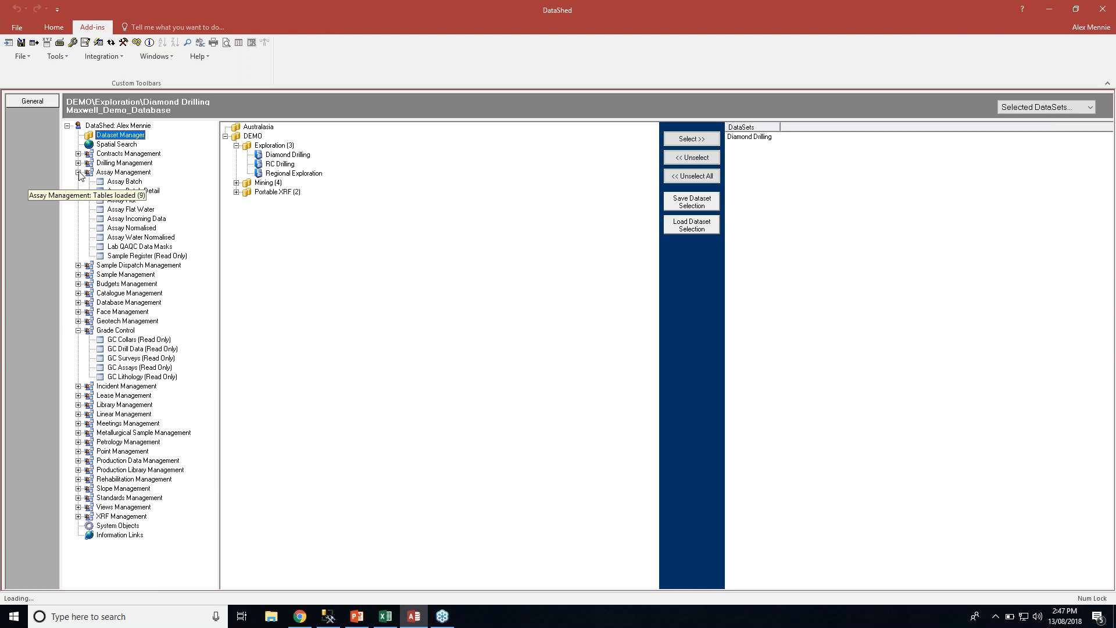
{"action": "left_click", "coordinate": [122, 200]}
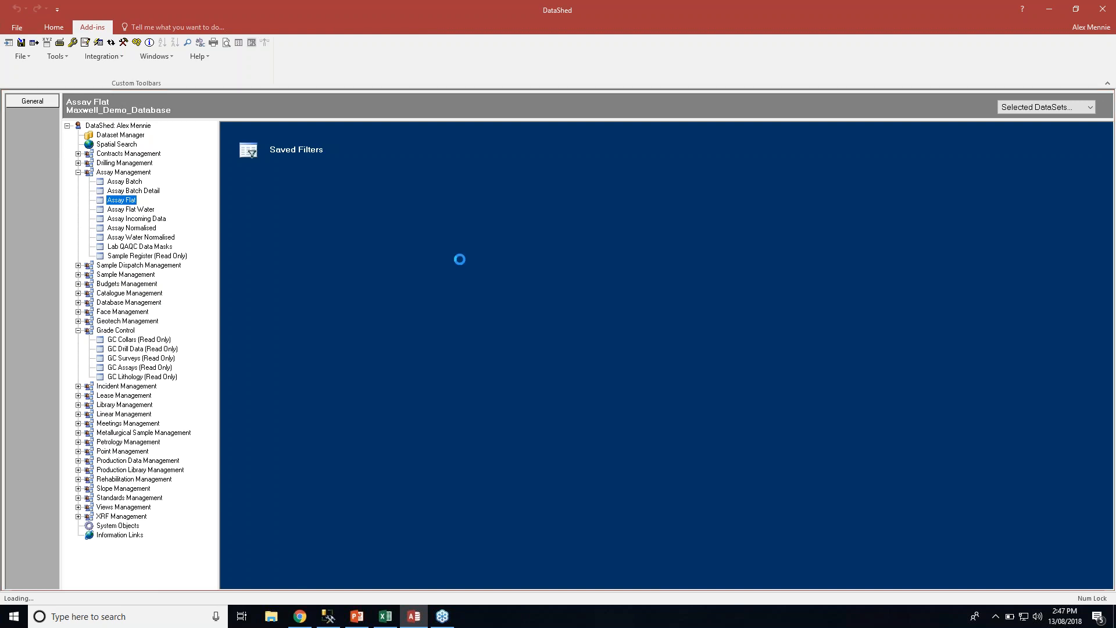
Move the empty Co_ppb column in the Assay Flat grid to sit beside Co_ppm
{"action": "left_click", "coordinate": [379, 230]}
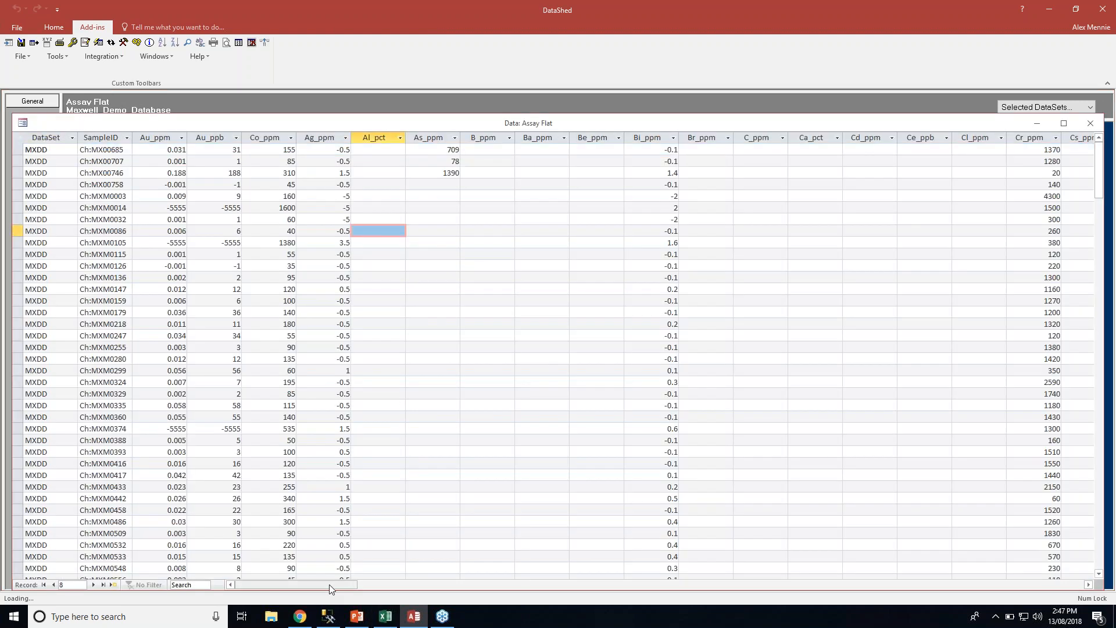
{"action": "left_click_drag", "start_coordinate": [306, 585], "coordinate": [1081, 584]}
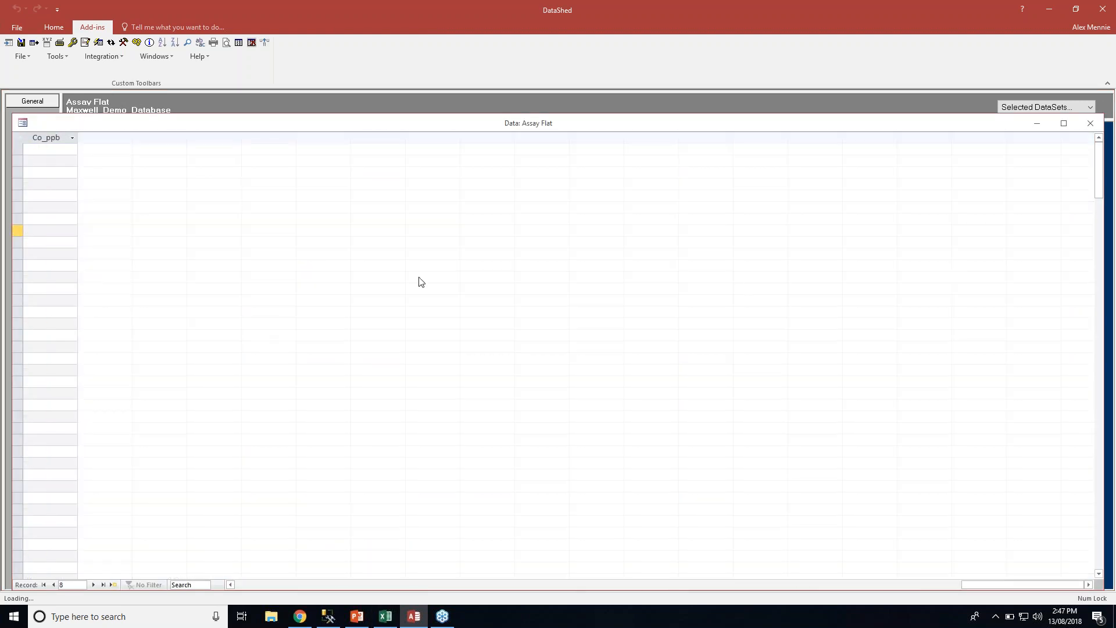
{"action": "left_click", "coordinate": [45, 138]}
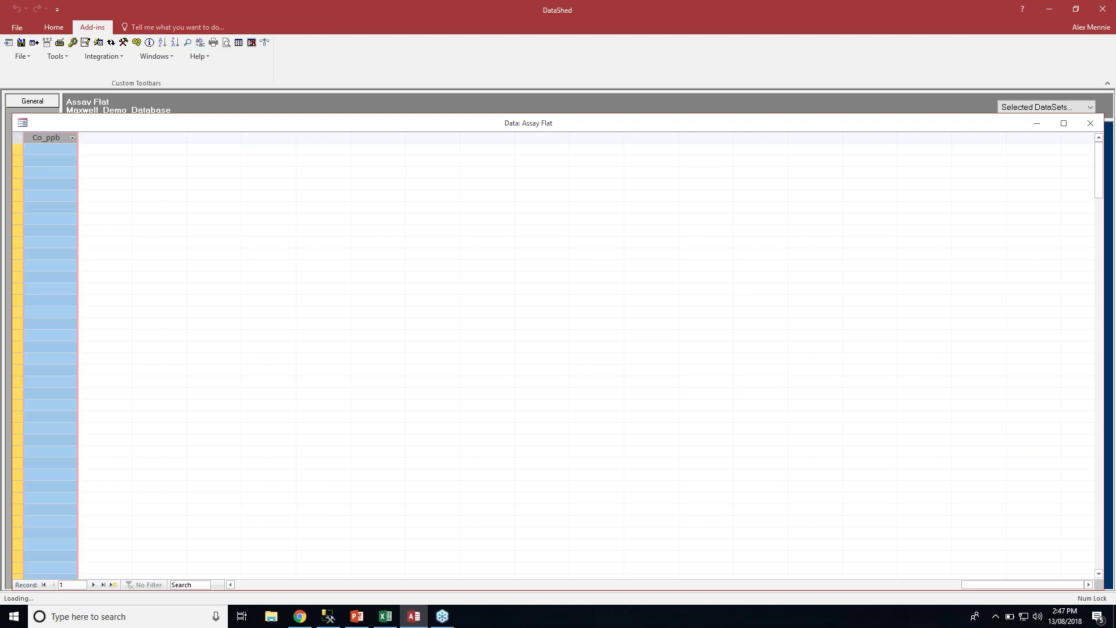
{"action": "left_click", "coordinate": [230, 584]}
{"action": "left_click", "coordinate": [230, 585]}
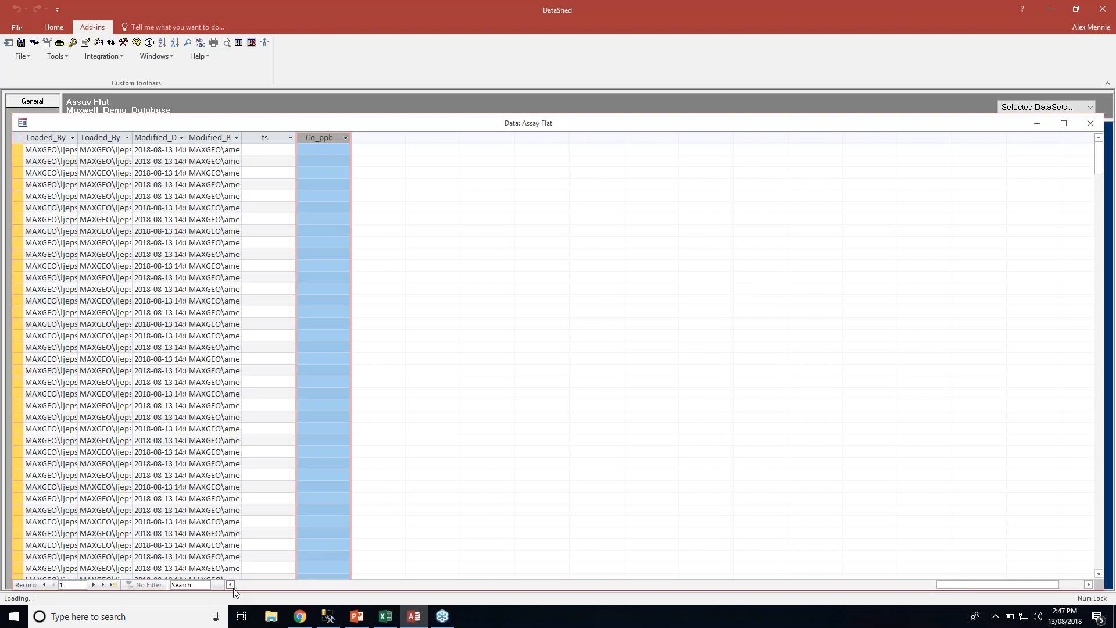
{"action": "left_click", "coordinate": [863, 584]}
{"action": "left_click_drag", "start_coordinate": [855, 584], "coordinate": [959, 584]}
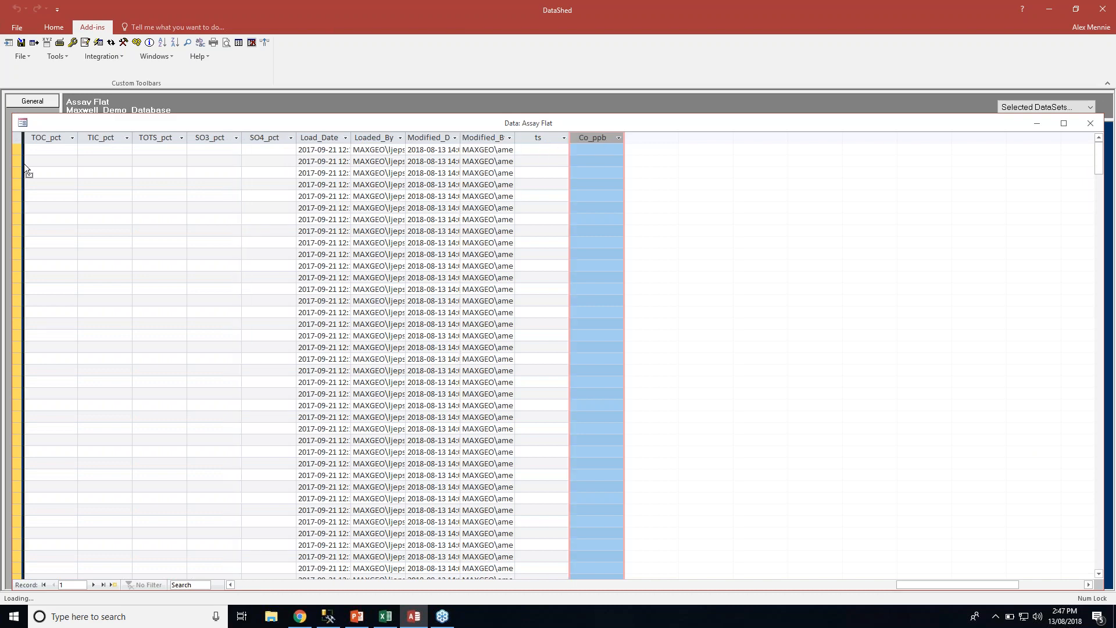
{"action": "left_click", "coordinate": [9, 172]}
{"action": "scroll", "coordinate": [11, 179], "scroll_direction": "left", "scroll_amount": 3}
{"action": "scroll", "coordinate": [12, 179], "scroll_direction": "left", "scroll_amount": 3}
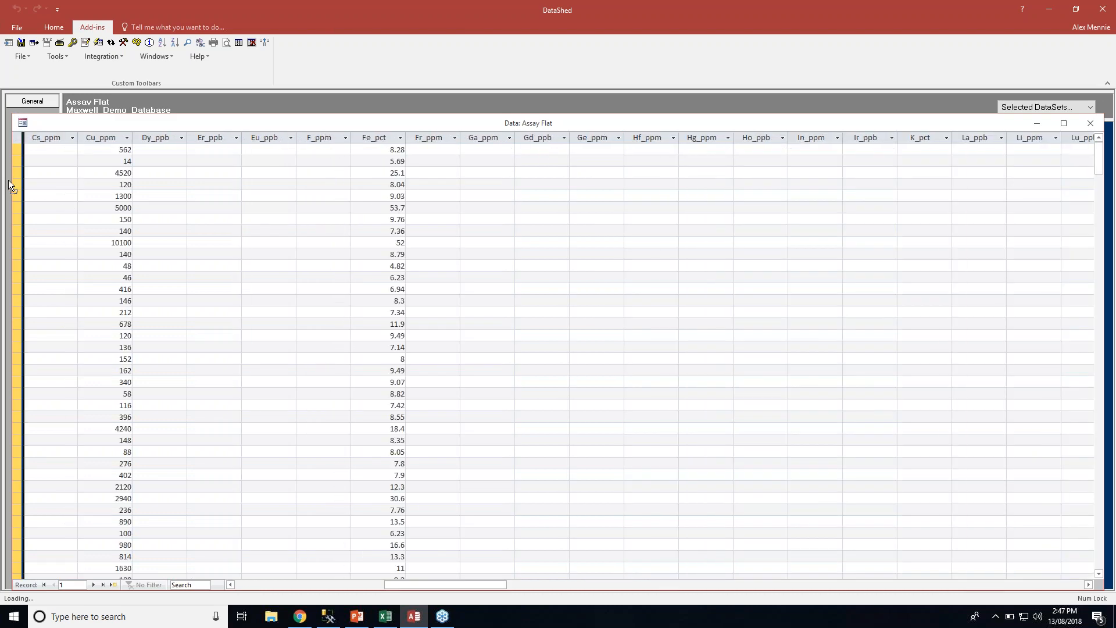
{"action": "scroll", "coordinate": [11, 180], "scroll_direction": "left", "scroll_amount": 3}
{"action": "scroll", "coordinate": [12, 183], "scroll_direction": "left", "scroll_amount": 3}
{"action": "left_click_drag", "start_coordinate": [289, 137], "coordinate": [323, 137]}
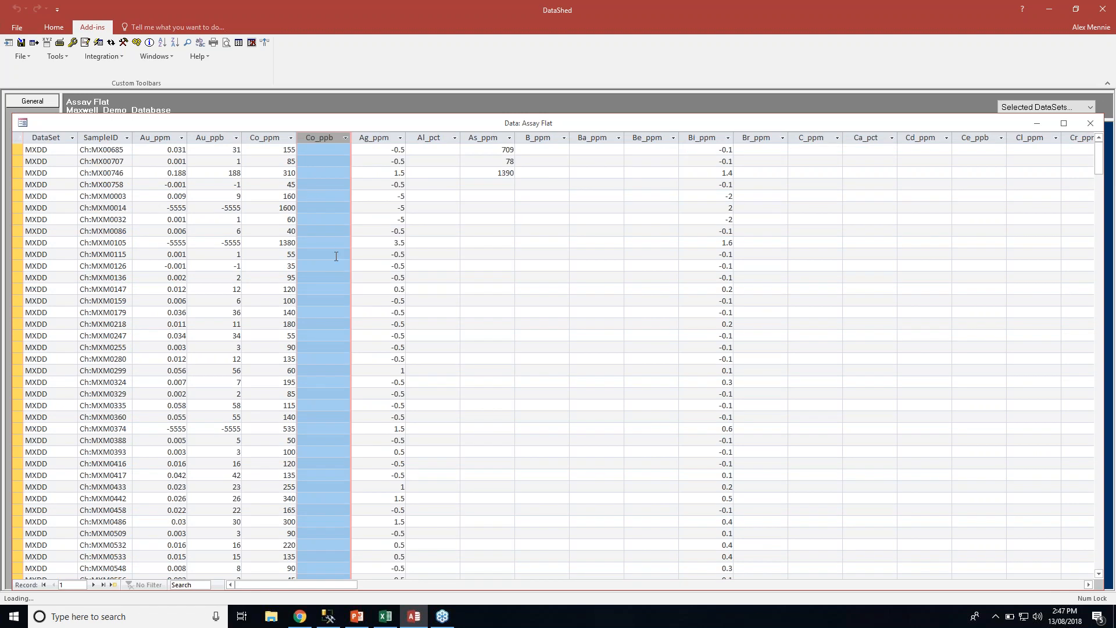
{"action": "left_click", "coordinate": [327, 242]}
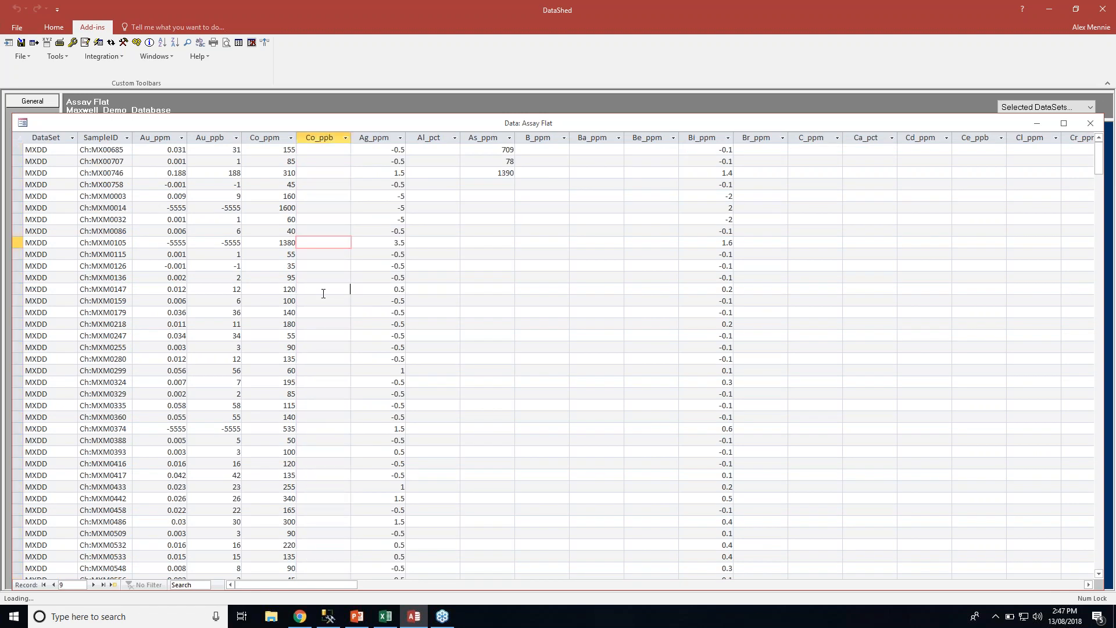
Check the empty Co_ppb cells on several records and save the new column order
{"action": "left_click", "coordinate": [320, 288]}
{"action": "scroll", "coordinate": [320, 282], "scroll_direction": "down", "scroll_amount": 3}
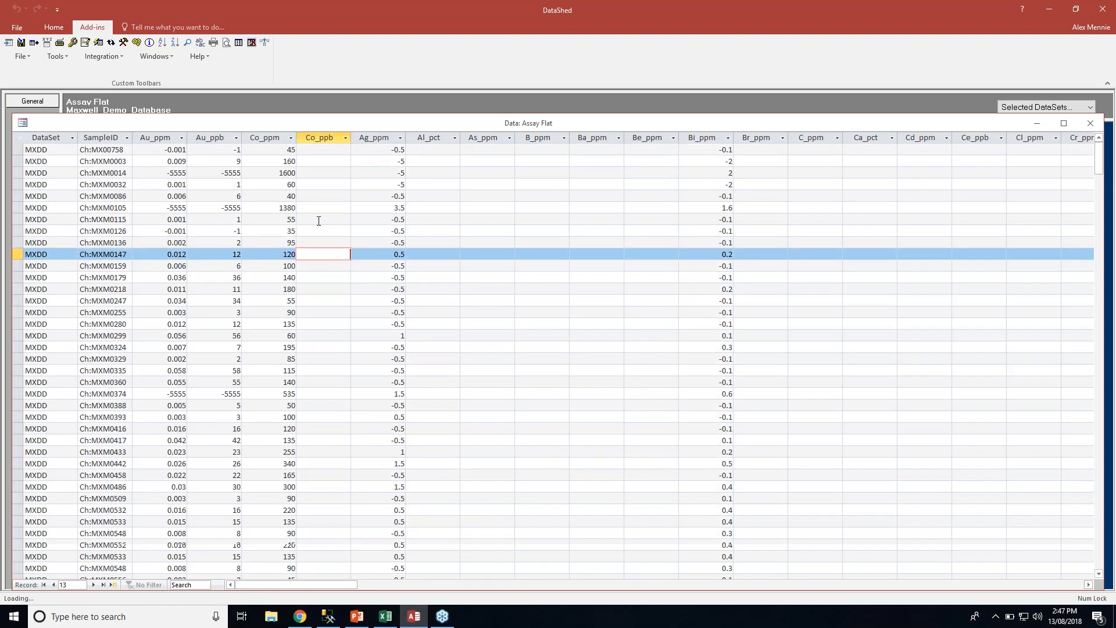
{"action": "scroll", "coordinate": [320, 282], "scroll_direction": "down", "scroll_amount": 3}
{"action": "scroll", "coordinate": [320, 282], "scroll_direction": "down", "scroll_amount": 5}
{"action": "scroll", "coordinate": [319, 281], "scroll_direction": "up", "scroll_amount": 10}
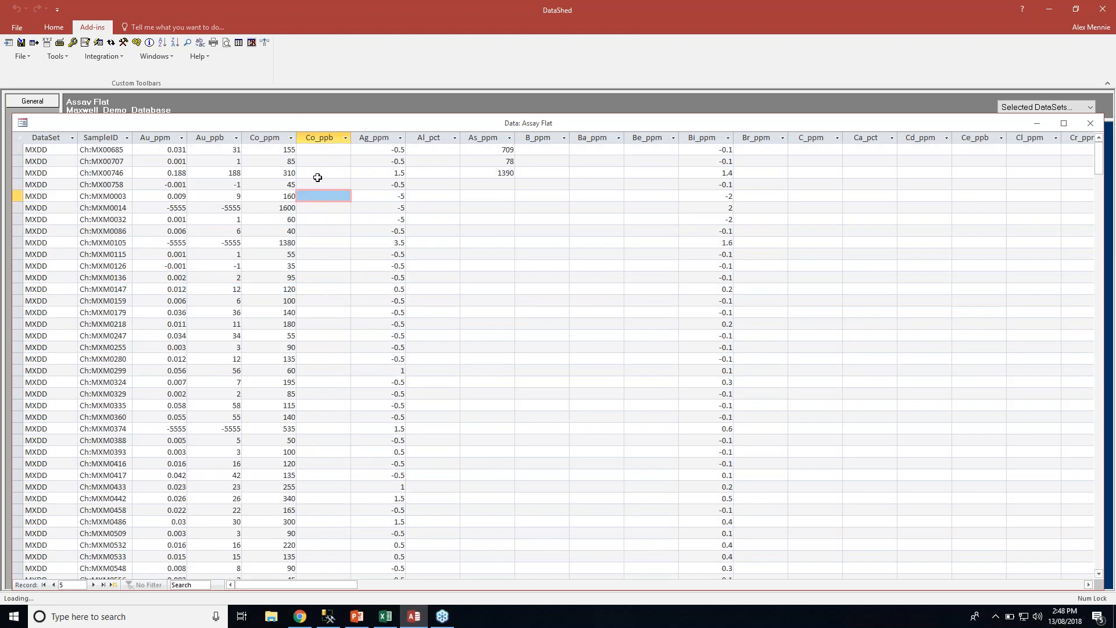
{"action": "left_click", "coordinate": [319, 174]}
{"action": "left_click", "coordinate": [323, 265]}
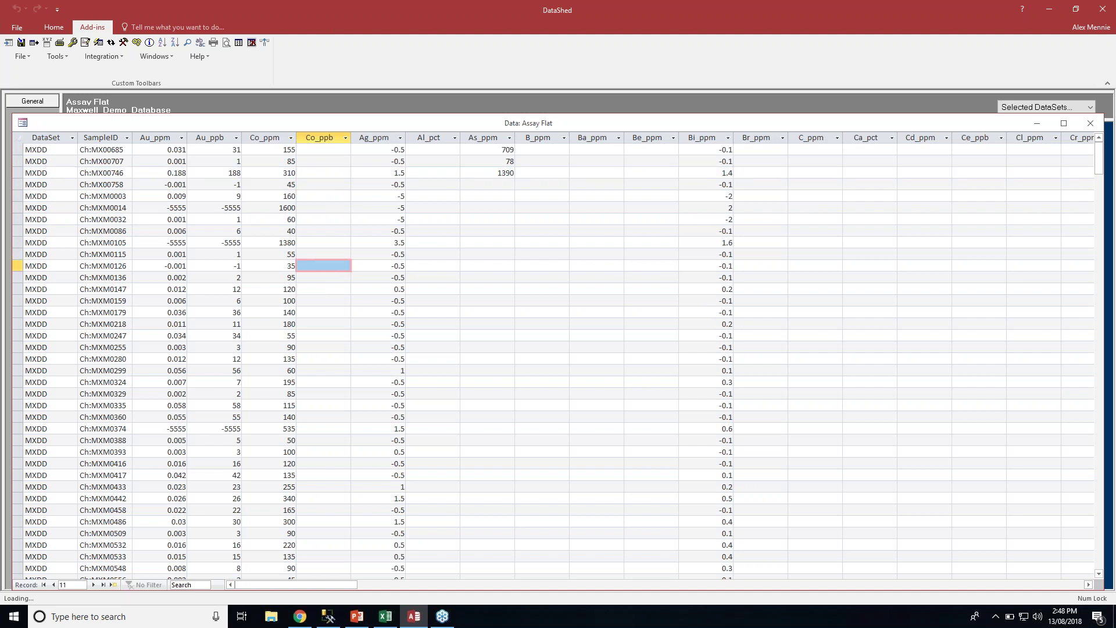
{"action": "left_click", "coordinate": [321, 207]}
{"action": "left_click", "coordinate": [320, 173]}
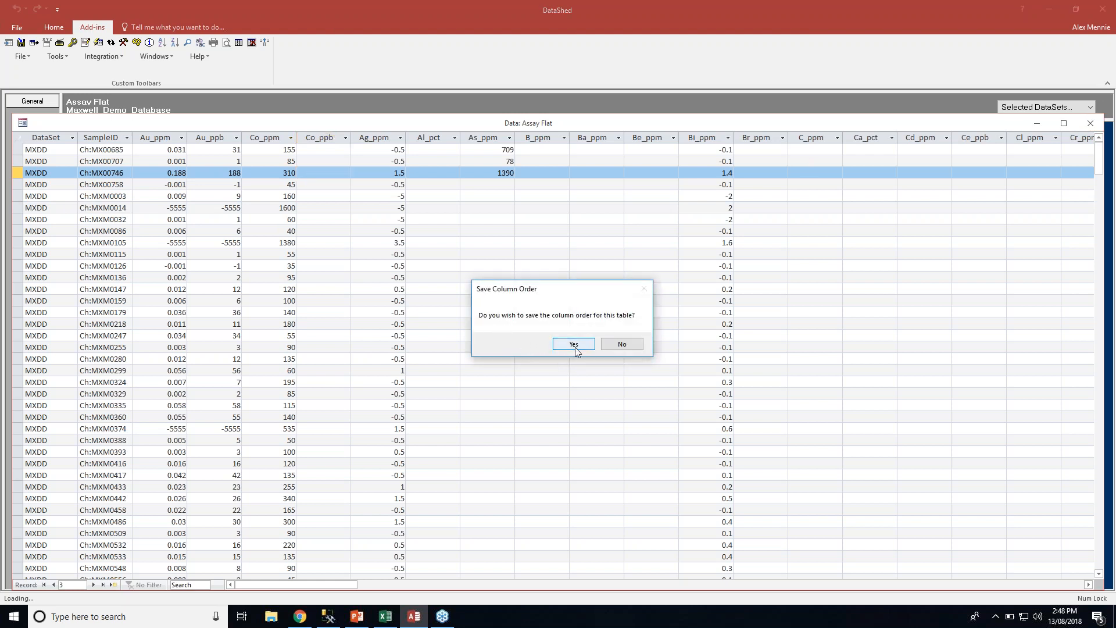
{"action": "left_click", "coordinate": [575, 343]}
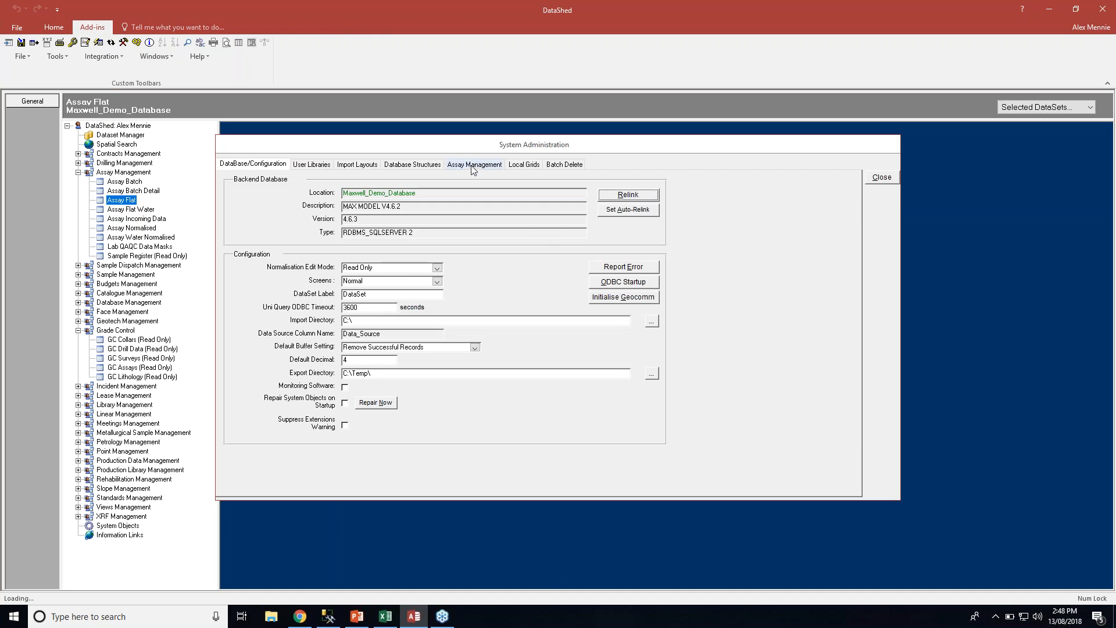
Show the Database Structures list under Assay Management and select AM_RH_Assay
{"action": "left_click", "coordinate": [474, 166]}
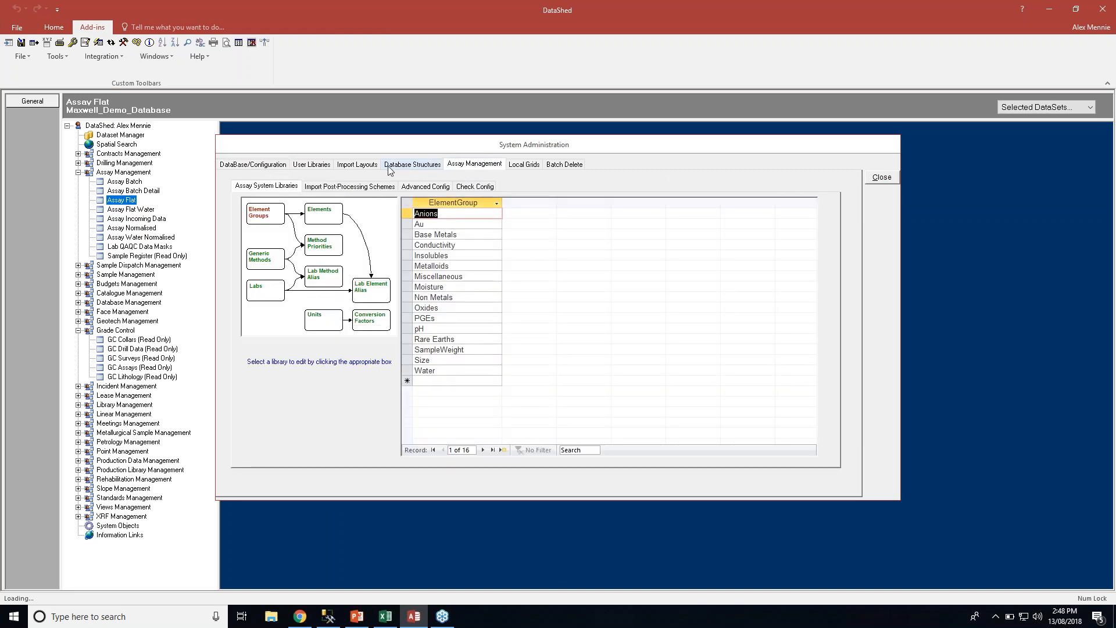
{"action": "left_click", "coordinate": [412, 165]}
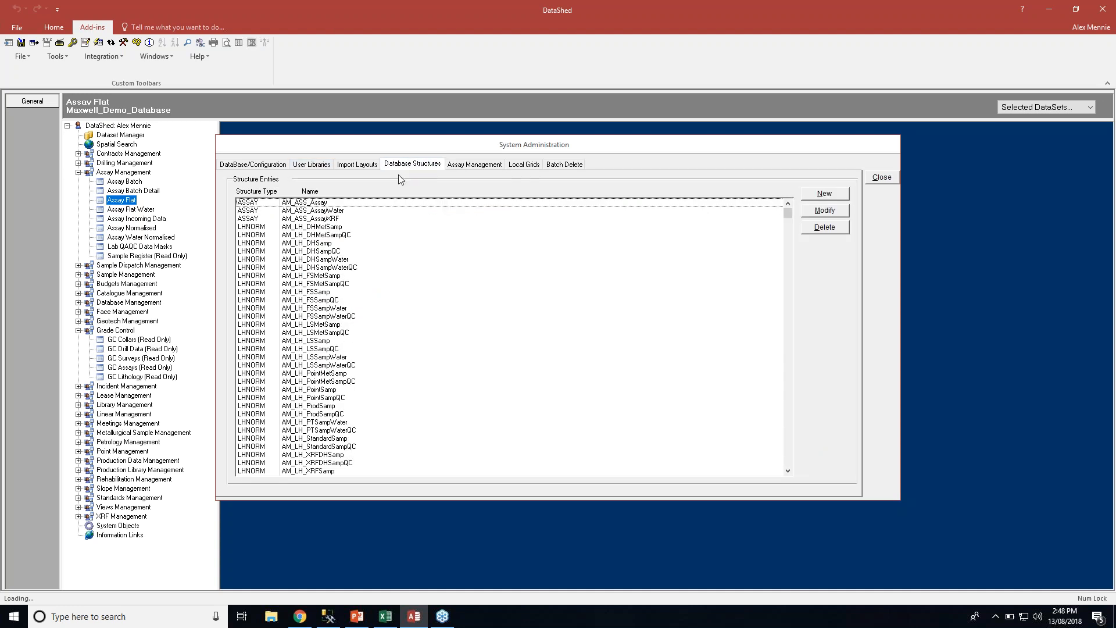
{"action": "left_click", "coordinate": [324, 440]}
{"action": "scroll", "coordinate": [325, 440], "scroll_direction": "down", "scroll_amount": 2}
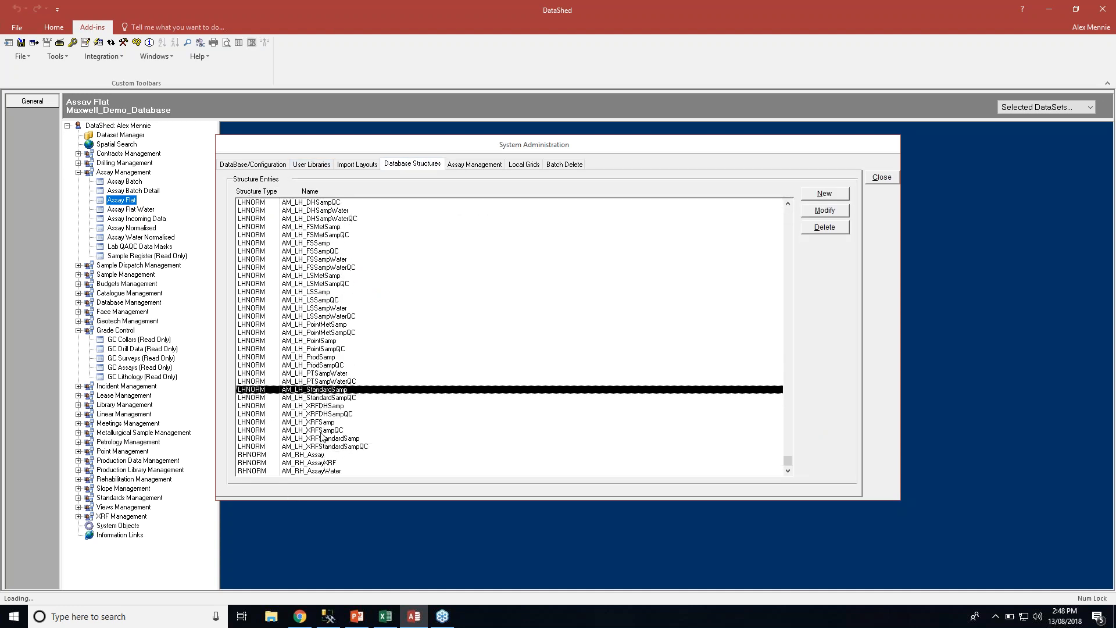
{"action": "left_click", "coordinate": [313, 455]}
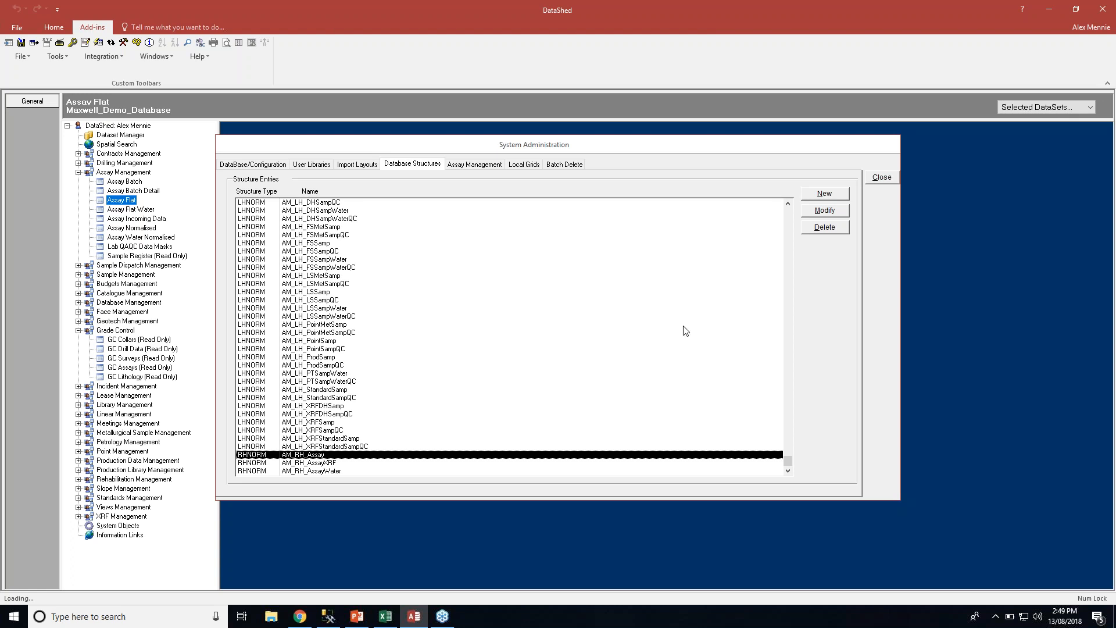
Open AM_RH_Assay for editing and view its Attributes ranking definitions
{"action": "left_click", "coordinate": [825, 210]}
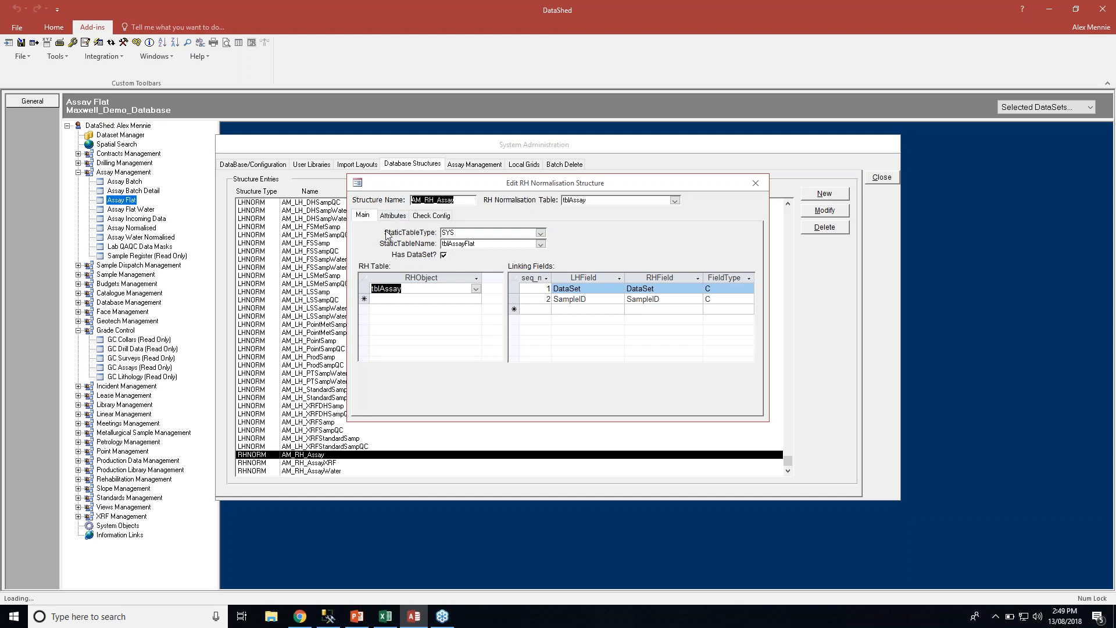
{"action": "left_click", "coordinate": [391, 215]}
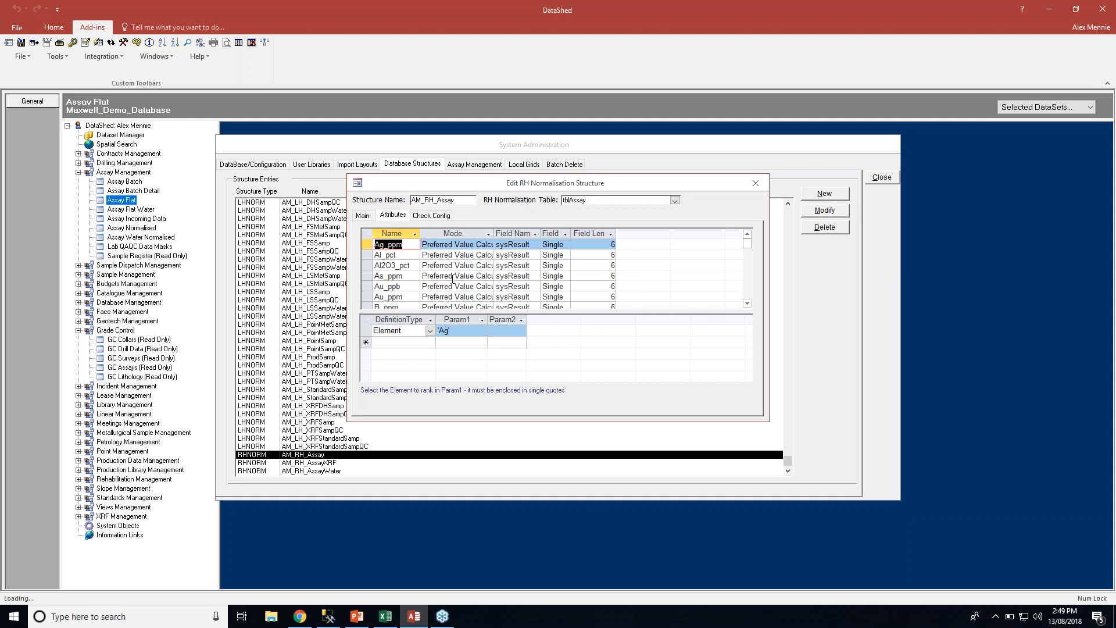
Check Co_ppm ranks element 'Co', then close the structure editor back to System Administration
{"action": "left_click", "coordinate": [437, 278]}
{"action": "scroll", "coordinate": [438, 277], "scroll_direction": "down", "scroll_amount": 3}
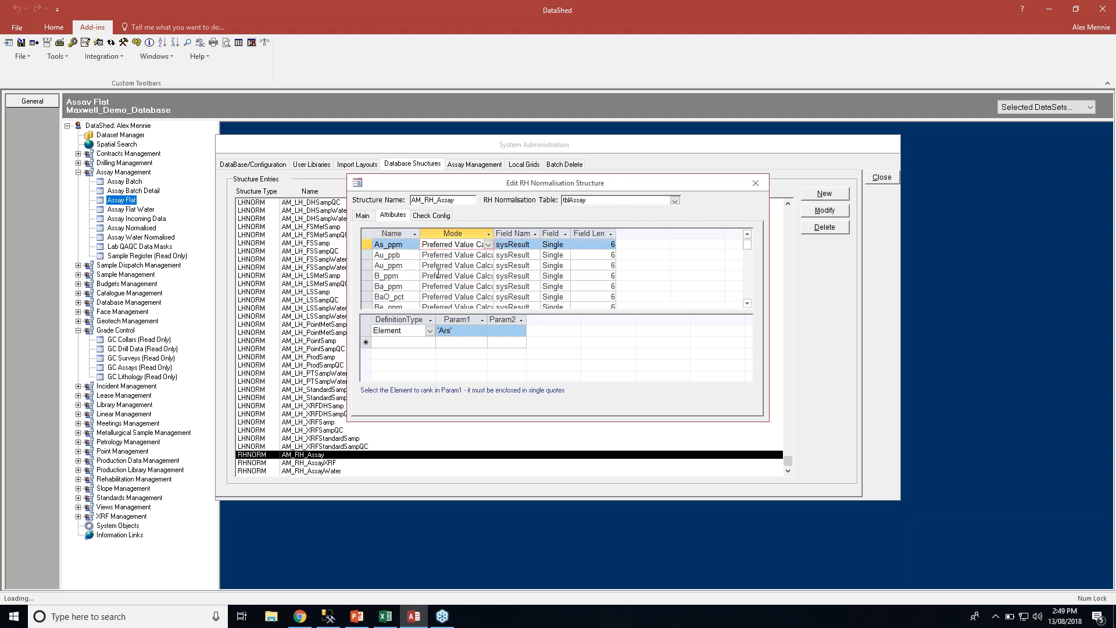
{"action": "scroll", "coordinate": [437, 276], "scroll_direction": "down", "scroll_amount": 4}
{"action": "scroll", "coordinate": [438, 275], "scroll_direction": "down", "scroll_amount": 2}
{"action": "scroll", "coordinate": [438, 275], "scroll_direction": "down", "scroll_amount": 4}
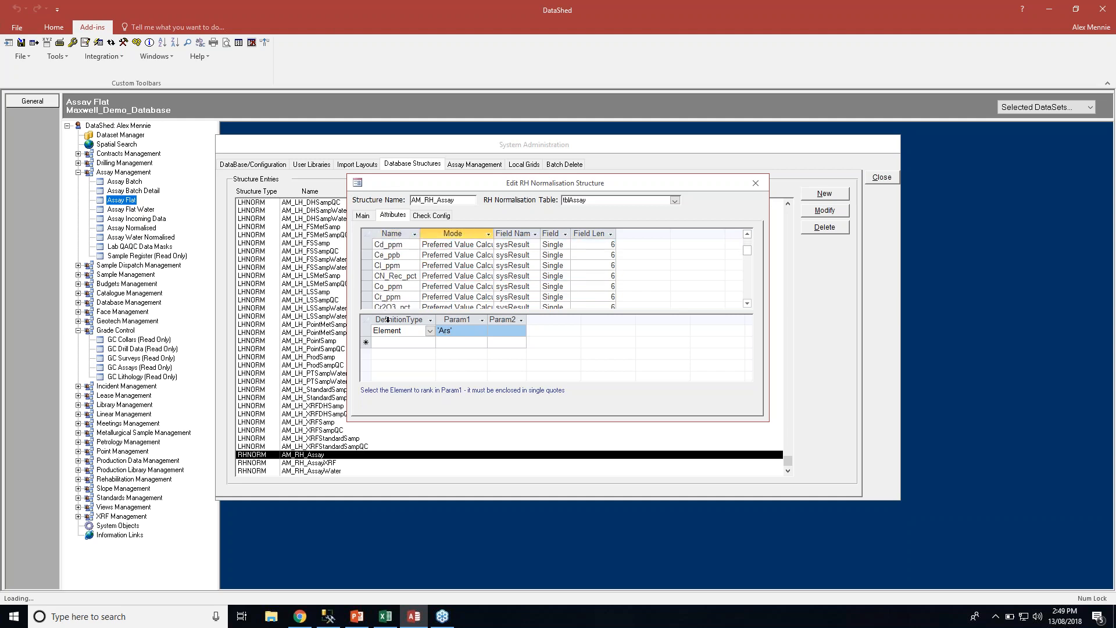
{"action": "left_click", "coordinate": [388, 286]}
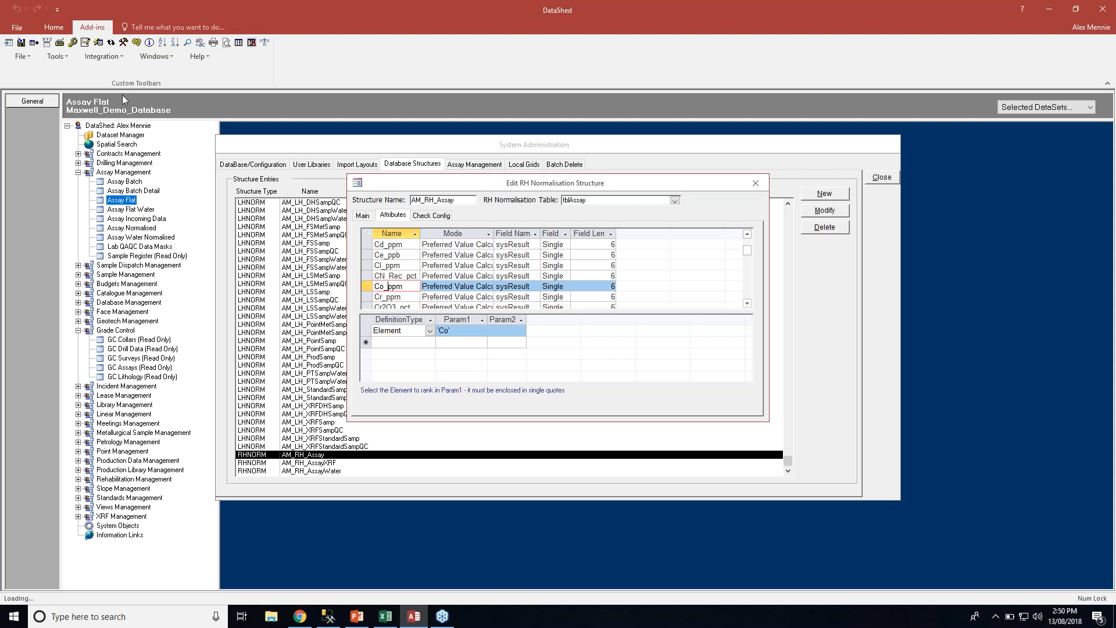
{"action": "left_click", "coordinate": [124, 42]}
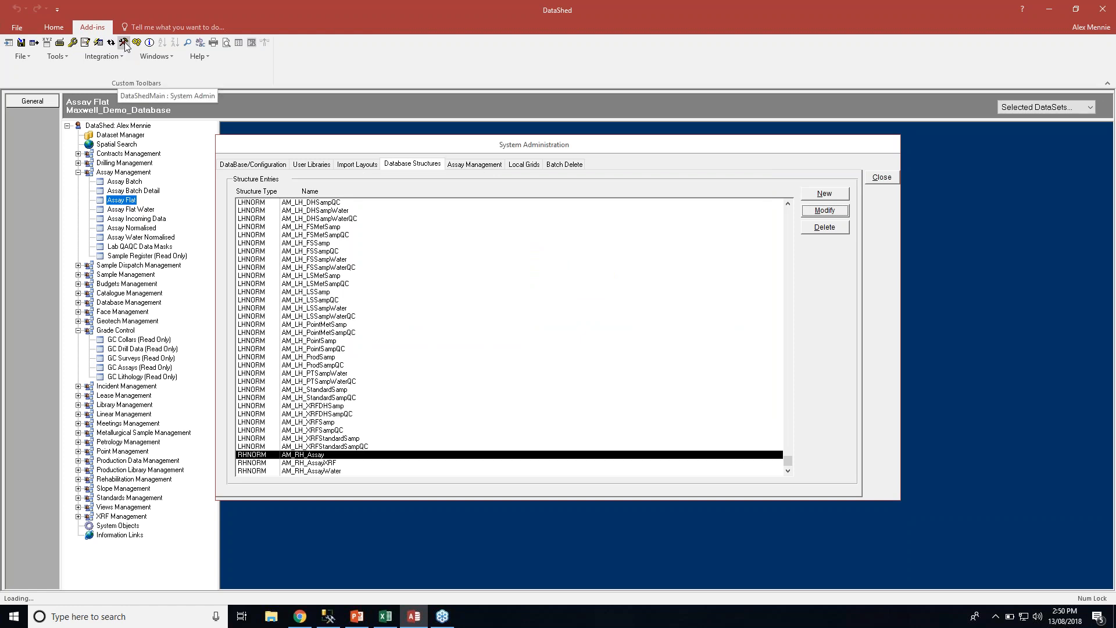
Show the Elements library and sort it ascending by the Element code column
{"action": "left_click", "coordinate": [473, 164]}
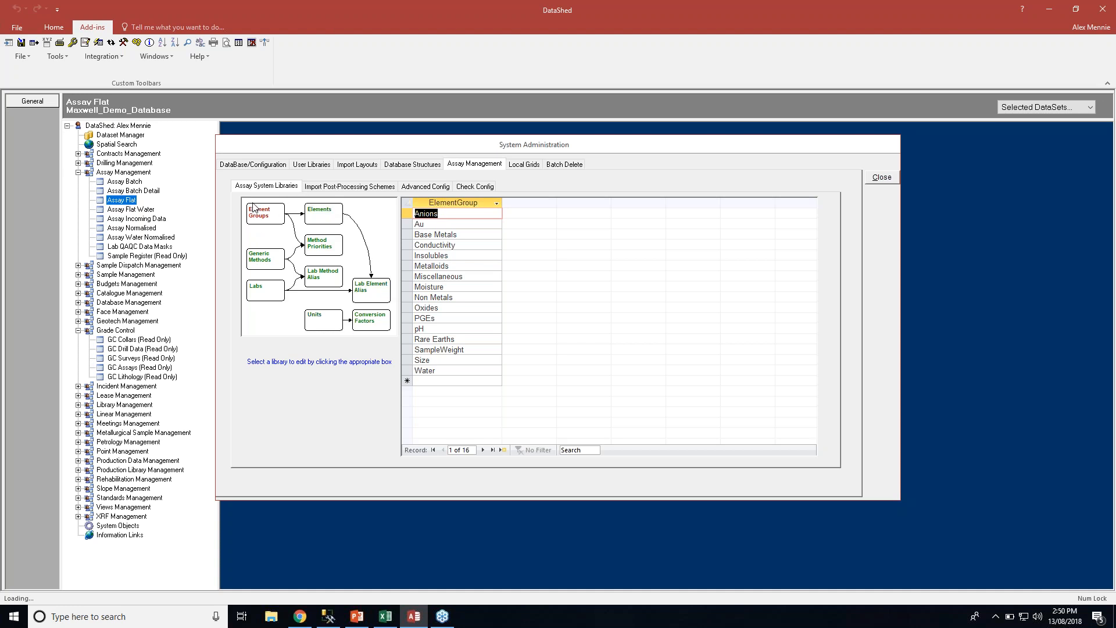
{"action": "left_click", "coordinate": [327, 215]}
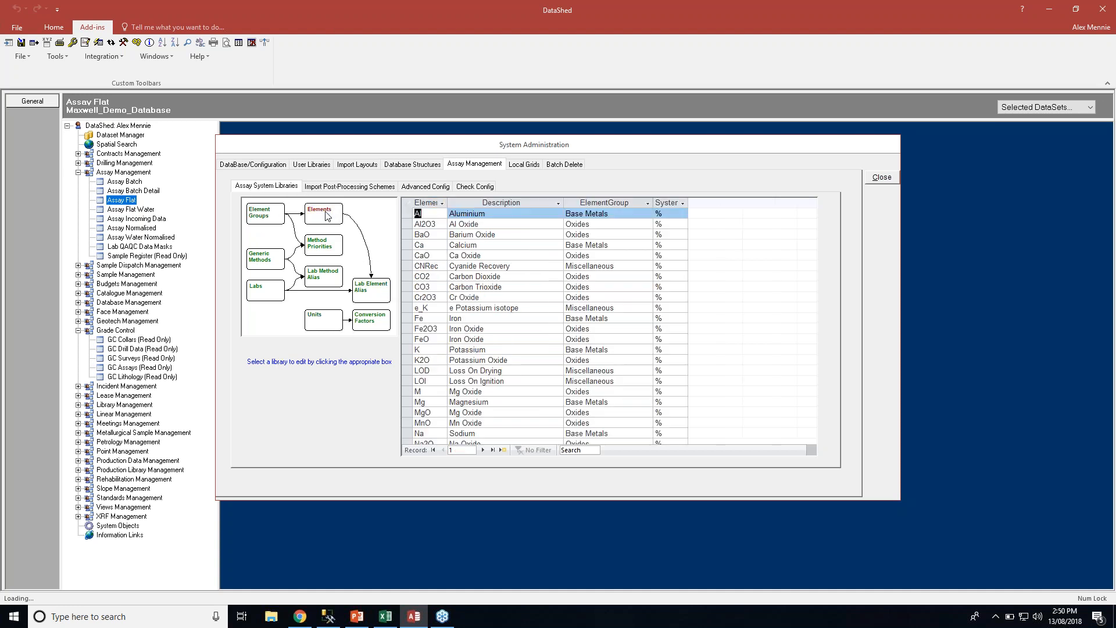
{"action": "left_click", "coordinate": [466, 245]}
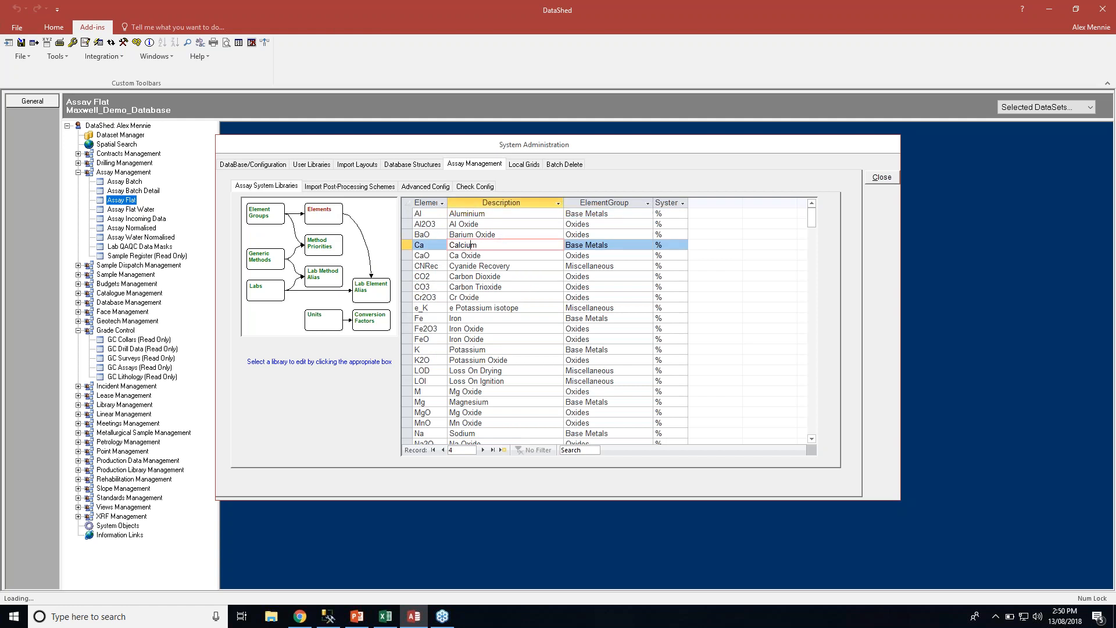
{"action": "left_click", "coordinate": [423, 286]}
{"action": "left_click_drag", "start_coordinate": [473, 262], "coordinate": [473, 254]}
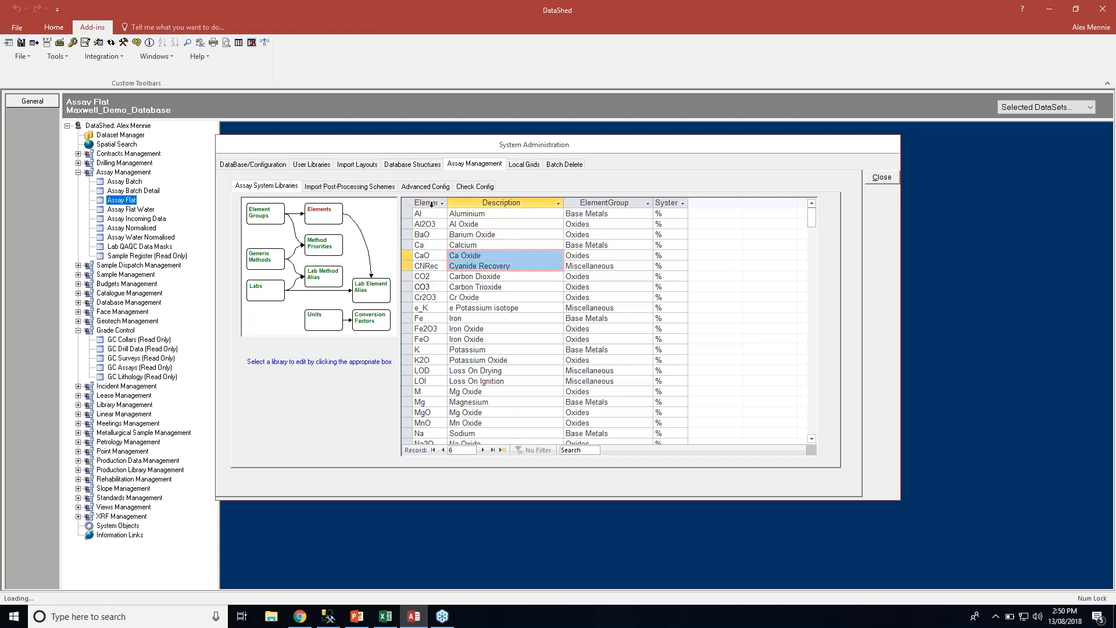
{"action": "left_click", "coordinate": [428, 202]}
{"action": "left_click", "coordinate": [165, 42]}
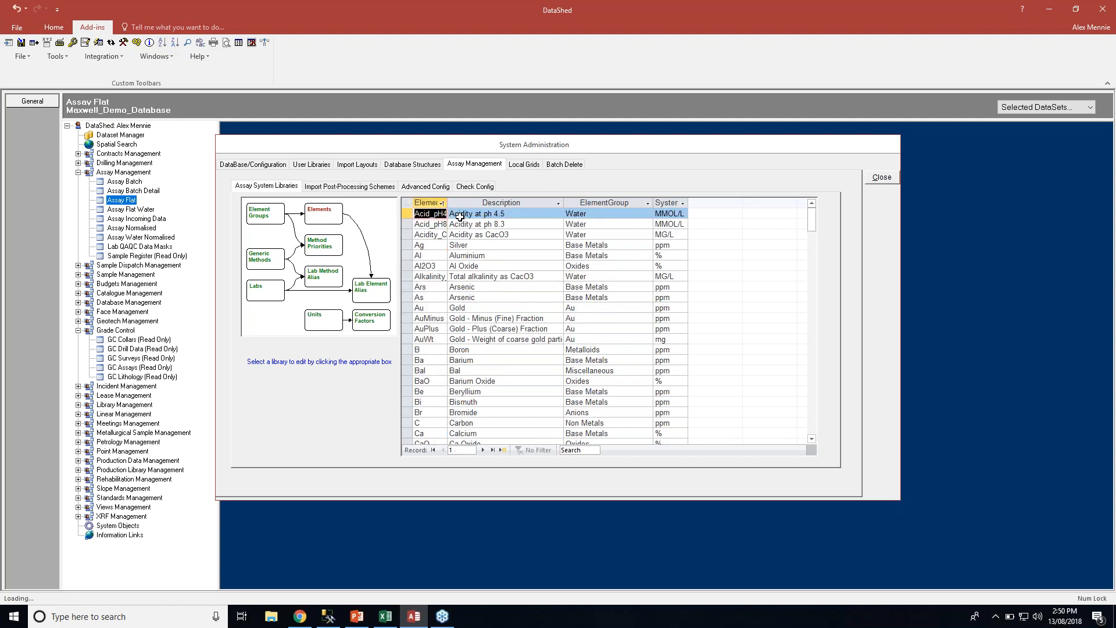
{"action": "left_click", "coordinate": [419, 348]}
{"action": "scroll", "coordinate": [428, 368], "scroll_direction": "down", "scroll_amount": 2}
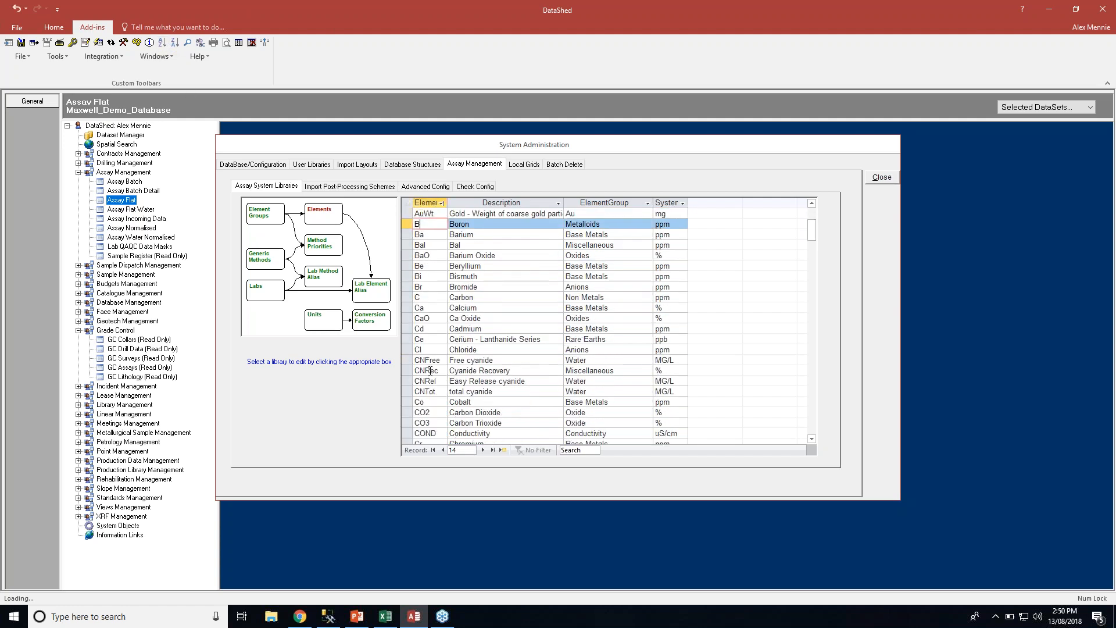
{"action": "scroll", "coordinate": [428, 357], "scroll_direction": "down", "scroll_amount": 4}
Select Co Cobalt and widen SystemUnits to confirm its ppm units
{"action": "left_click", "coordinate": [419, 339]}
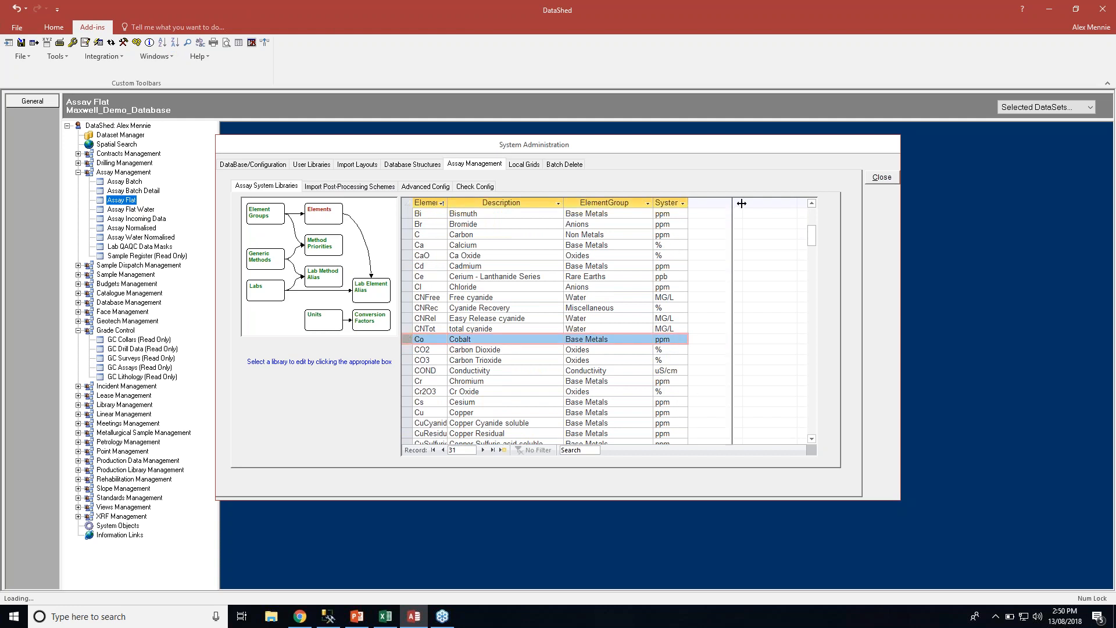
{"action": "left_click_drag", "start_coordinate": [688, 202], "coordinate": [745, 203]}
{"action": "left_click", "coordinate": [489, 339]}
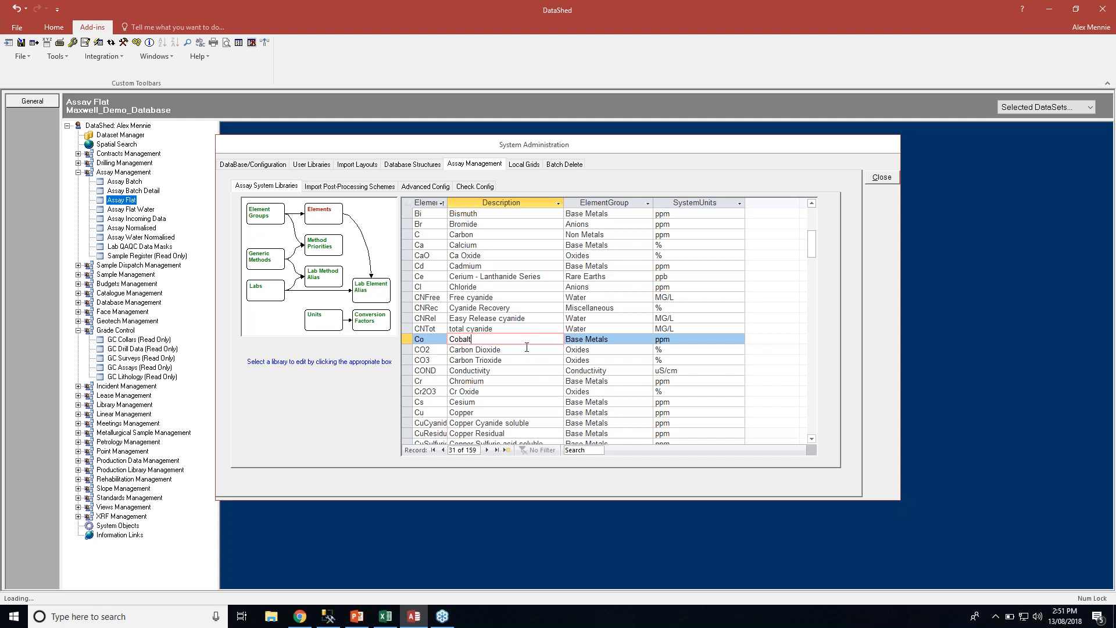
In Conversion Factors, confirm the PPM-to-PPB factor is 1000, then list the open forms
{"action": "left_click", "coordinate": [369, 323]}
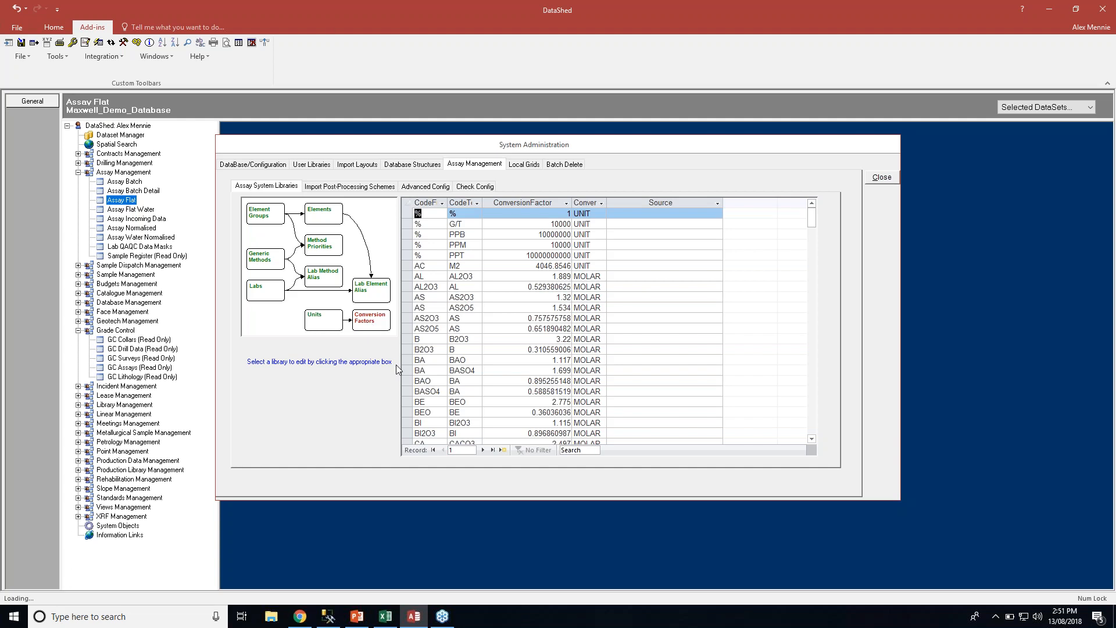
{"action": "left_click", "coordinate": [430, 202]}
{"action": "scroll", "coordinate": [444, 344], "scroll_direction": "down", "scroll_amount": 5}
{"action": "scroll", "coordinate": [444, 345], "scroll_direction": "down", "scroll_amount": 5}
{"action": "scroll", "coordinate": [444, 345], "scroll_direction": "down", "scroll_amount": 5}
{"action": "scroll", "coordinate": [443, 345], "scroll_direction": "down", "scroll_amount": 5}
{"action": "scroll", "coordinate": [422, 366], "scroll_direction": "down", "scroll_amount": 5}
{"action": "scroll", "coordinate": [422, 367], "scroll_direction": "down", "scroll_amount": 5}
{"action": "scroll", "coordinate": [422, 366], "scroll_direction": "down", "scroll_amount": 5}
{"action": "scroll", "coordinate": [422, 367], "scroll_direction": "down", "scroll_amount": 5}
{"action": "scroll", "coordinate": [422, 366], "scroll_direction": "down", "scroll_amount": 5}
{"action": "scroll", "coordinate": [423, 366], "scroll_direction": "down", "scroll_amount": 5}
{"action": "scroll", "coordinate": [422, 367], "scroll_direction": "down", "scroll_amount": 5}
{"action": "scroll", "coordinate": [422, 366], "scroll_direction": "down", "scroll_amount": 5}
{"action": "scroll", "coordinate": [419, 369], "scroll_direction": "down", "scroll_amount": 4}
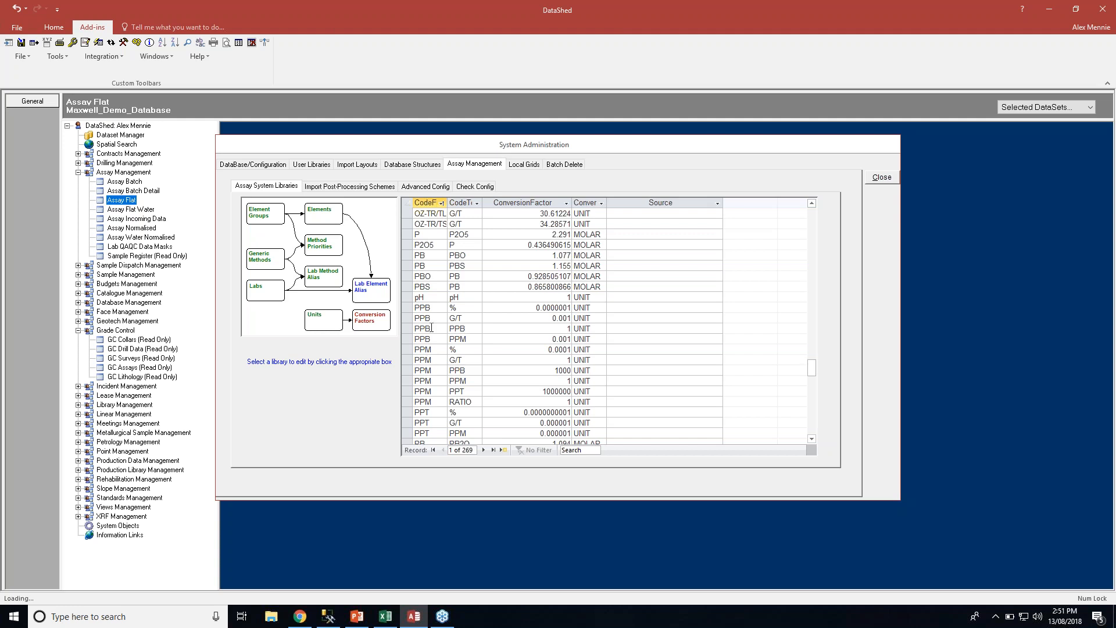
{"action": "left_click", "coordinate": [427, 359]}
{"action": "left_click", "coordinate": [540, 370]}
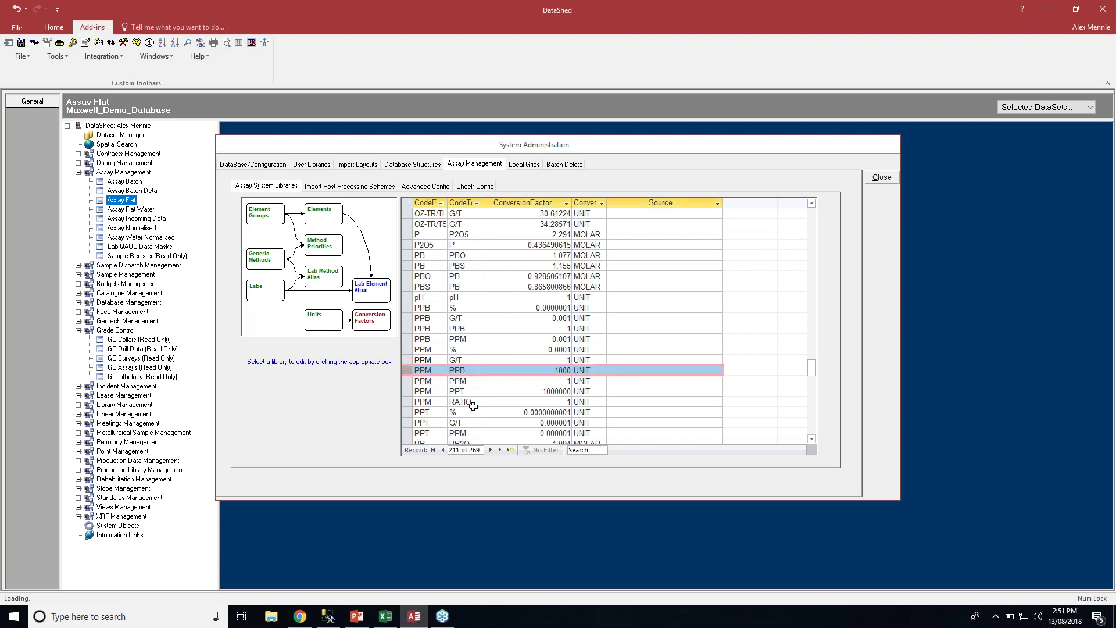
{"action": "double_click", "coordinate": [550, 370]}
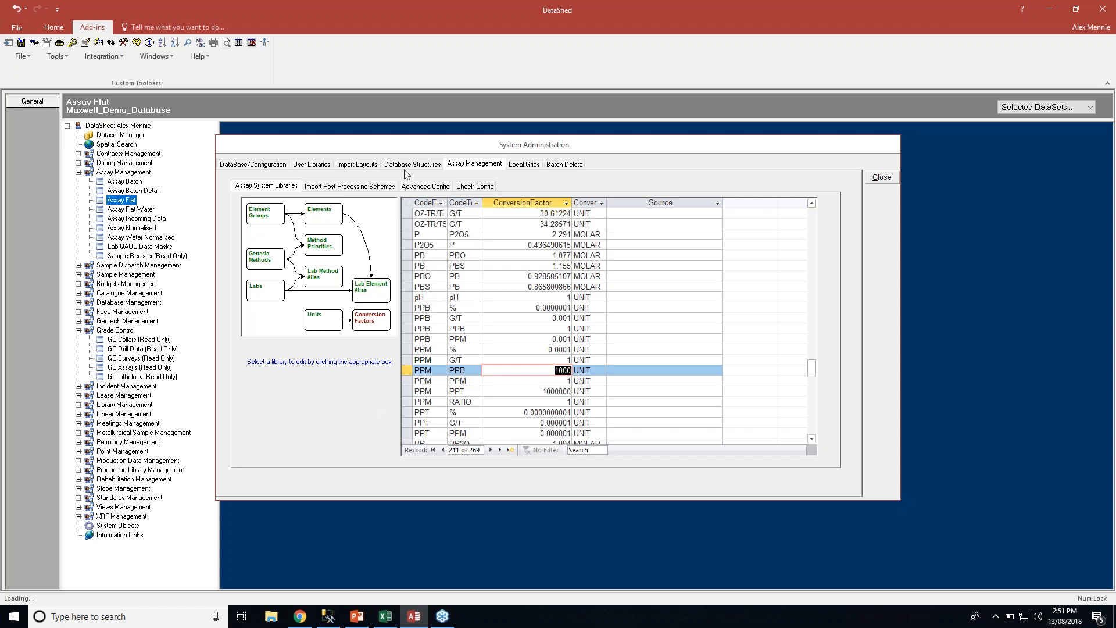
{"action": "left_click", "coordinate": [156, 55]}
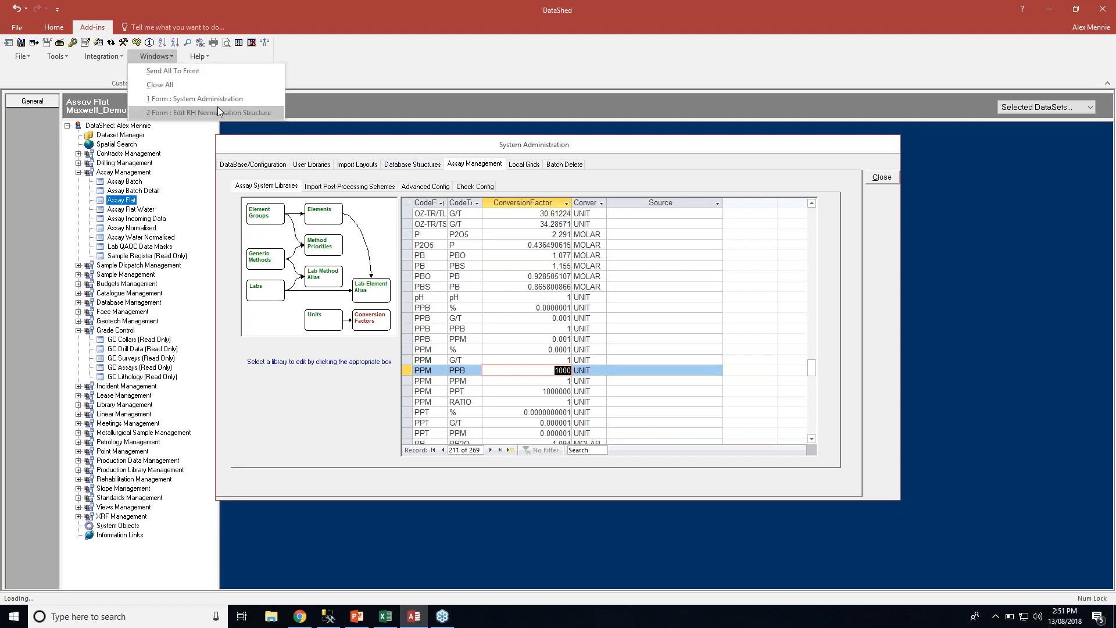
Add a new Co_ppb attribute in Preferred Value mode sourced from sysResult, Single, length 6
{"action": "left_click", "coordinate": [217, 113]}
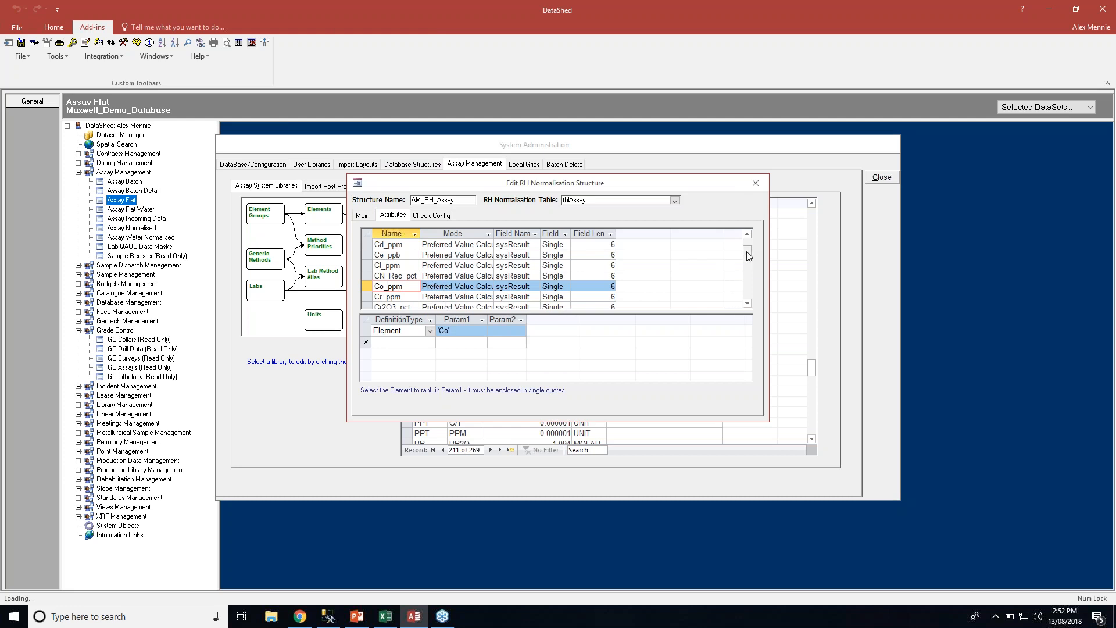
{"action": "left_click_drag", "start_coordinate": [746, 251], "coordinate": [748, 295]}
{"action": "scroll", "coordinate": [756, 307], "scroll_direction": "down", "scroll_amount": 3}
{"action": "left_click", "coordinate": [396, 243]}
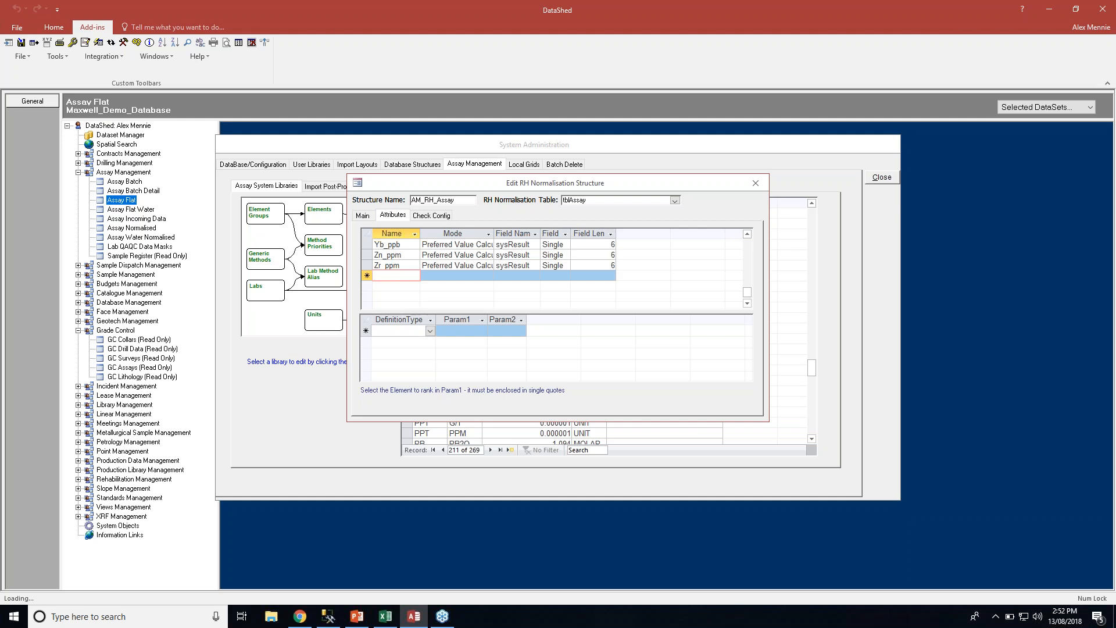
{"action": "type", "text": "Co_"}
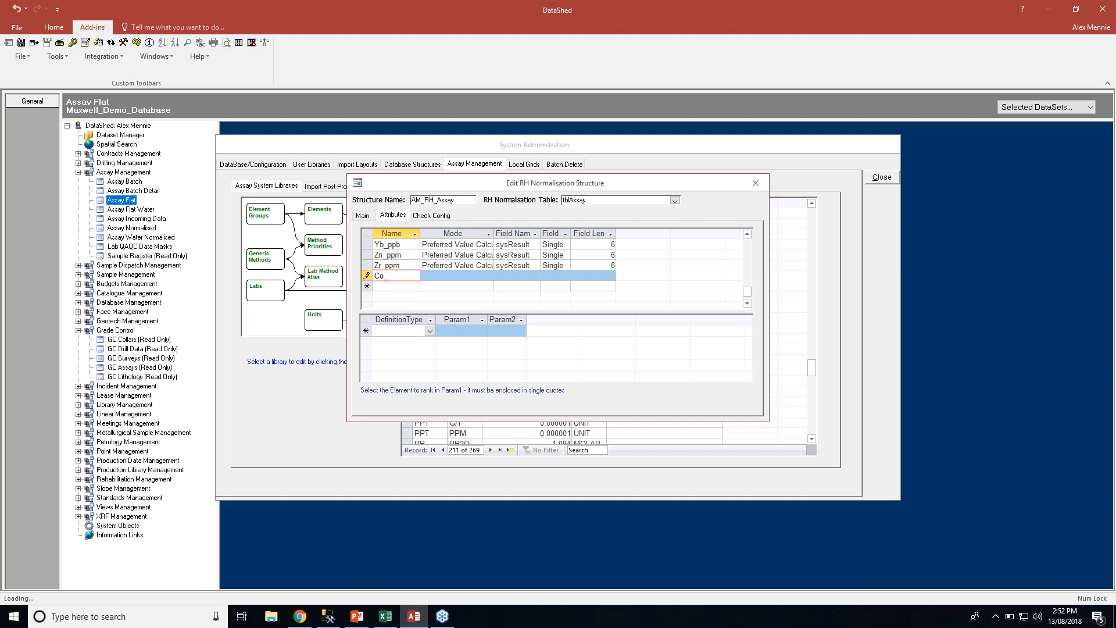
{"action": "type", "text": "ppb"}
{"action": "key", "text": "Tab"}
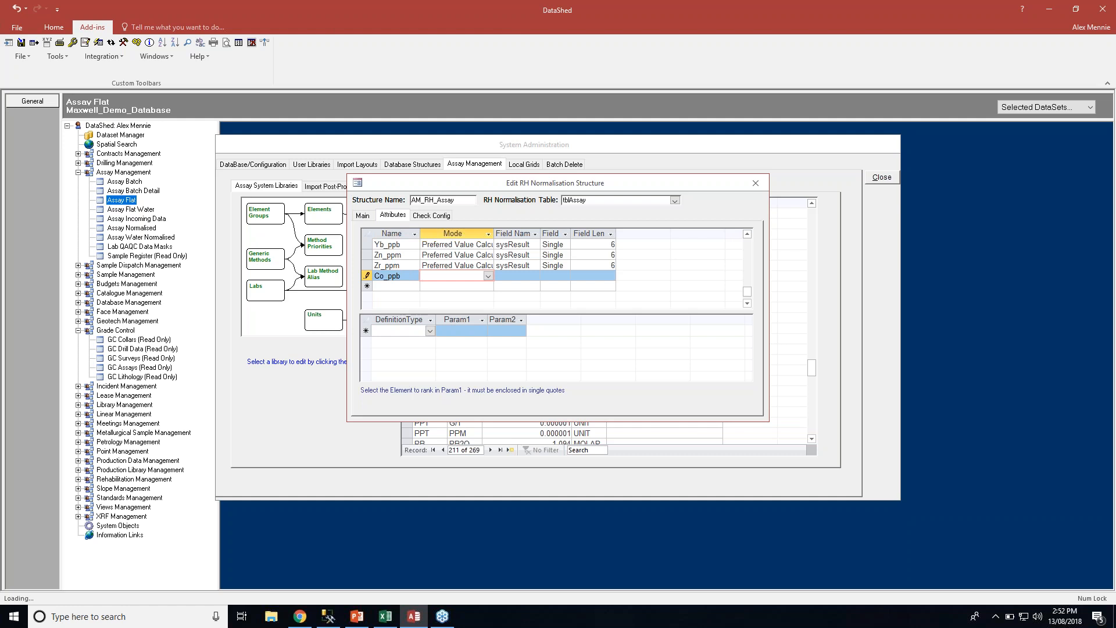
{"action": "type", "text": "Preferred Value Ca"}
{"action": "left_click", "coordinate": [514, 275]}
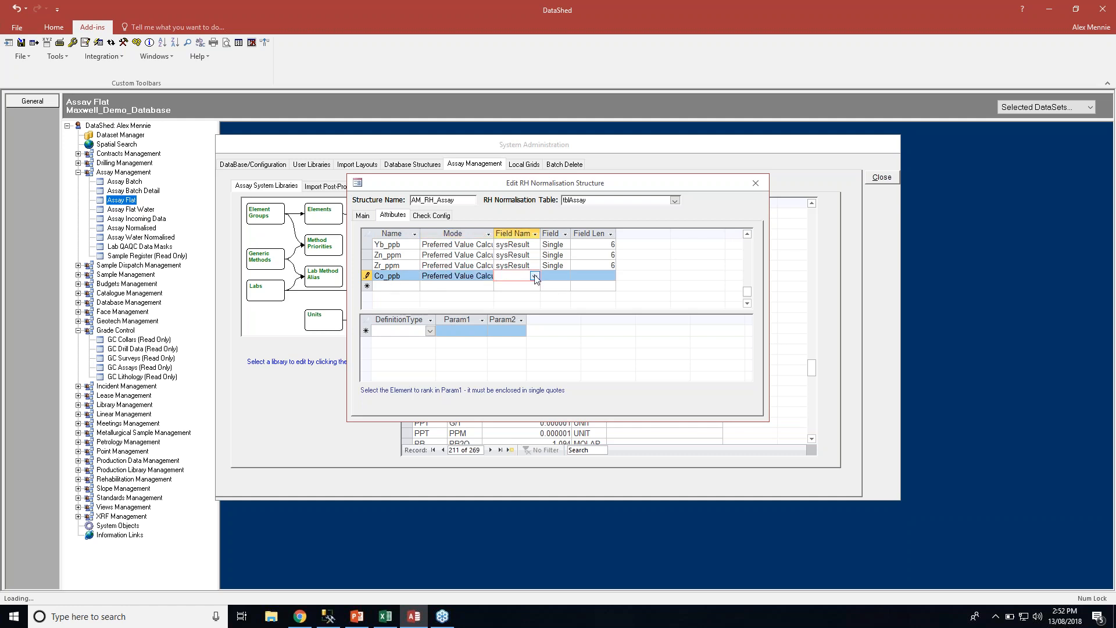
{"action": "left_click", "coordinate": [535, 277]}
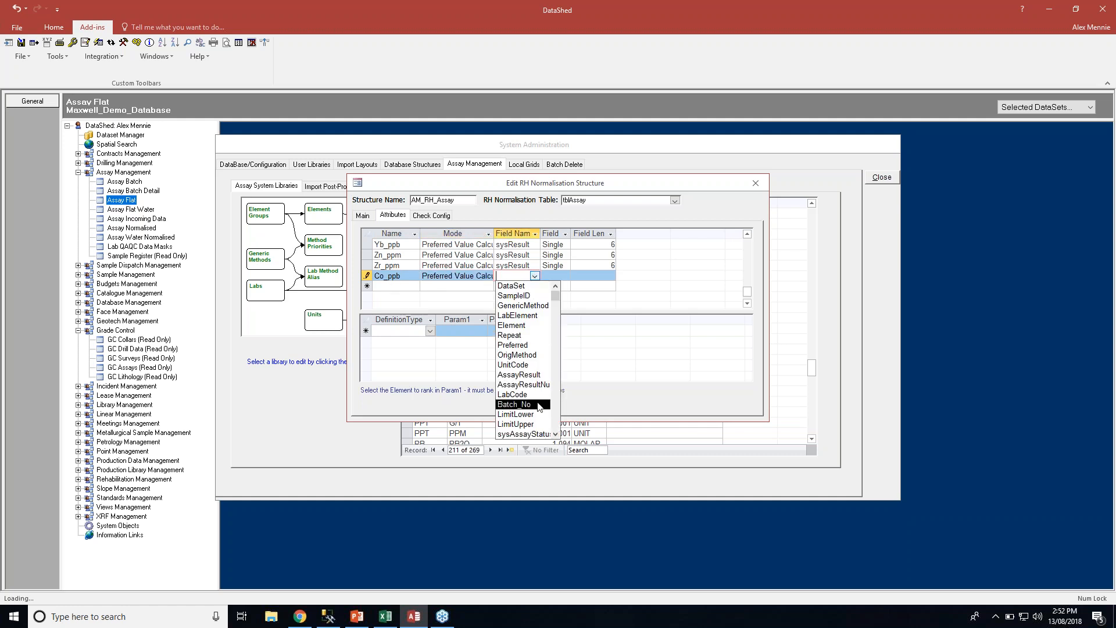
{"action": "type", "text": "sysr"}
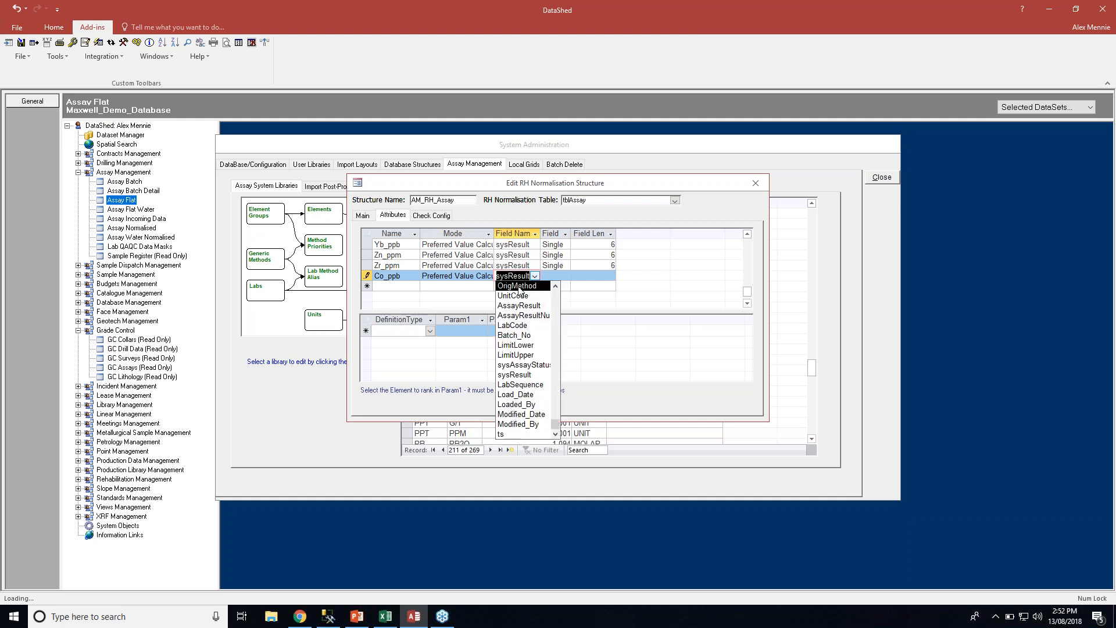
{"action": "key", "text": "Tab"}
{"action": "key", "text": "Tab"}
{"action": "type", "text": "6"}
Define the Co_ppb attribute's Element parameter as 'Co'
{"action": "left_click", "coordinate": [401, 331]}
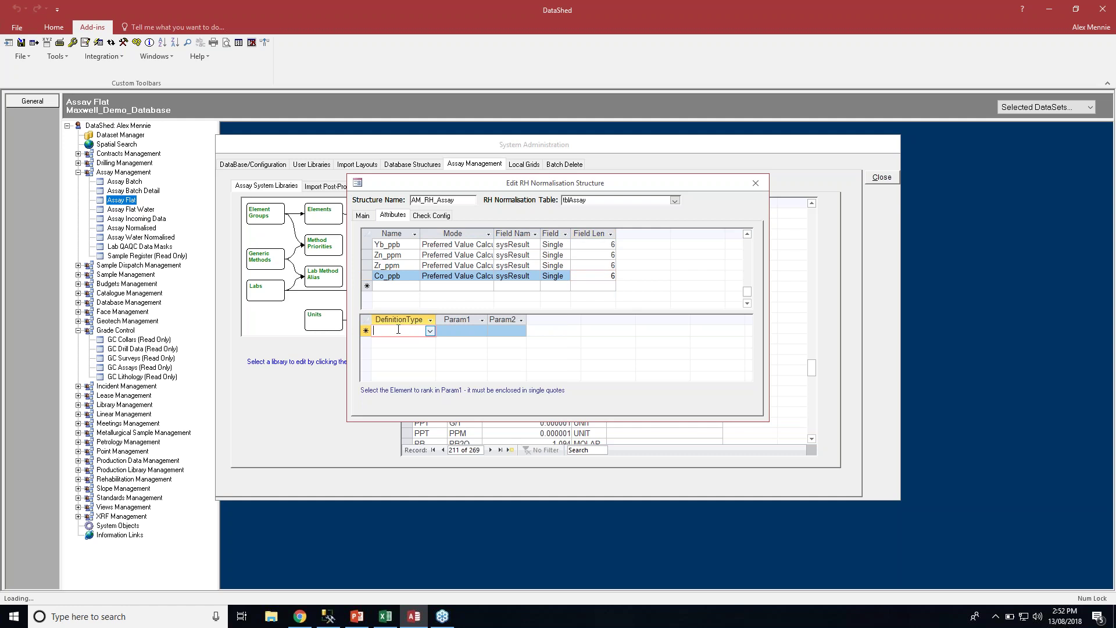
{"action": "left_click", "coordinate": [431, 332]}
{"action": "left_click", "coordinate": [389, 351]}
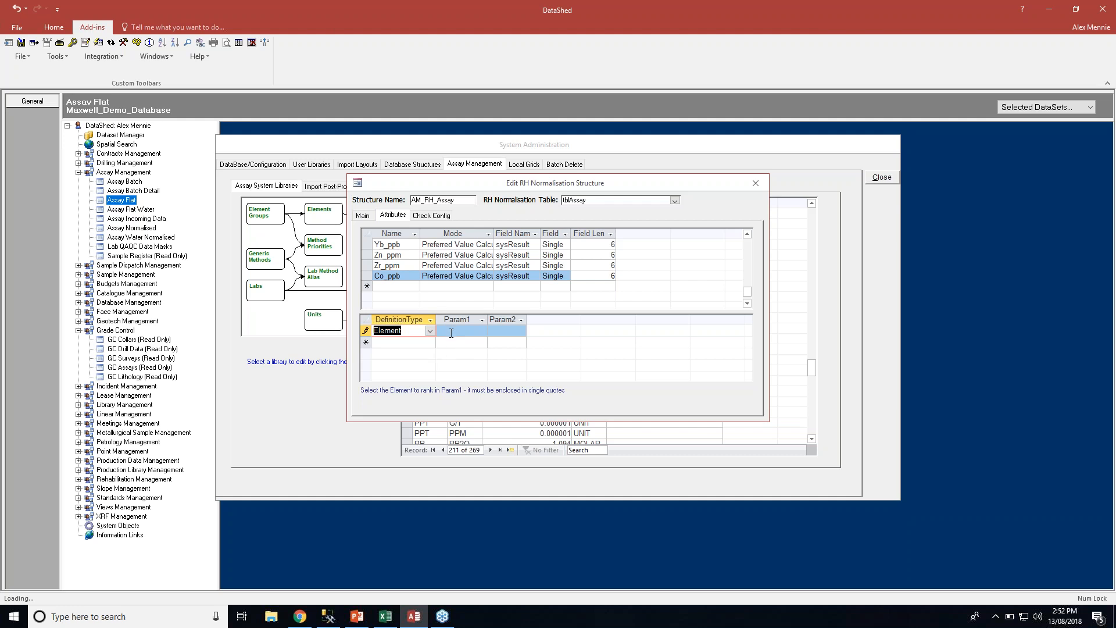
{"action": "left_click", "coordinate": [449, 336]}
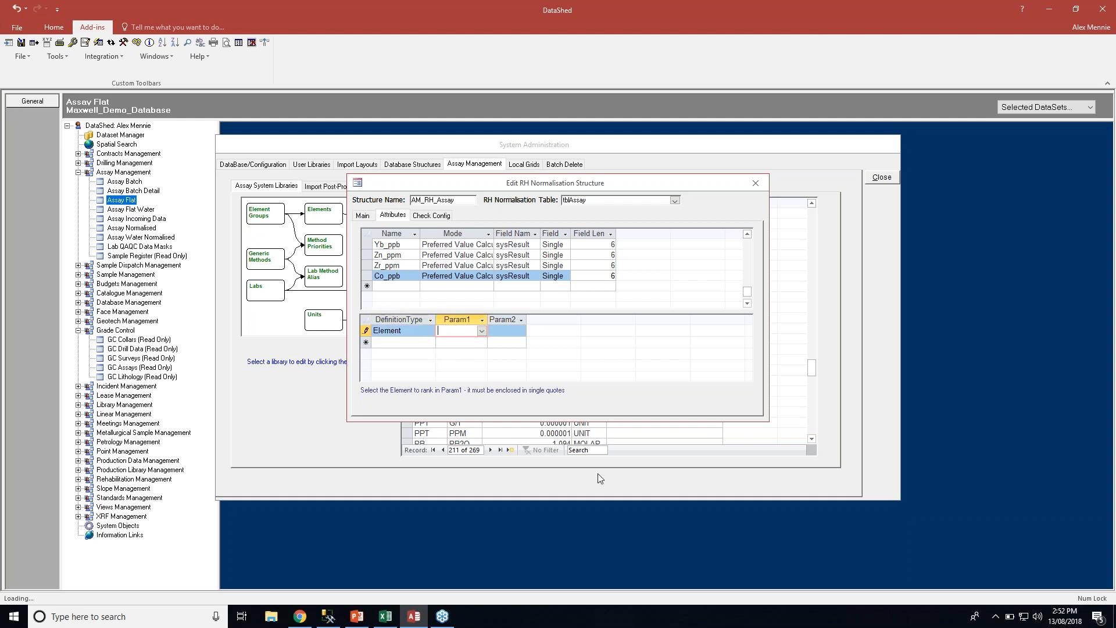
{"action": "type", "text": "Acid_pH4_'Co"}
{"action": "type", "text": "'"}
{"action": "left_click", "coordinate": [421, 341]}
Add a Conversion definition with factor 1000 and compare against Zr_ppm's definitions
{"action": "left_click", "coordinate": [429, 343]}
{"action": "left_click", "coordinate": [392, 360]}
{"action": "left_click", "coordinate": [455, 343]}
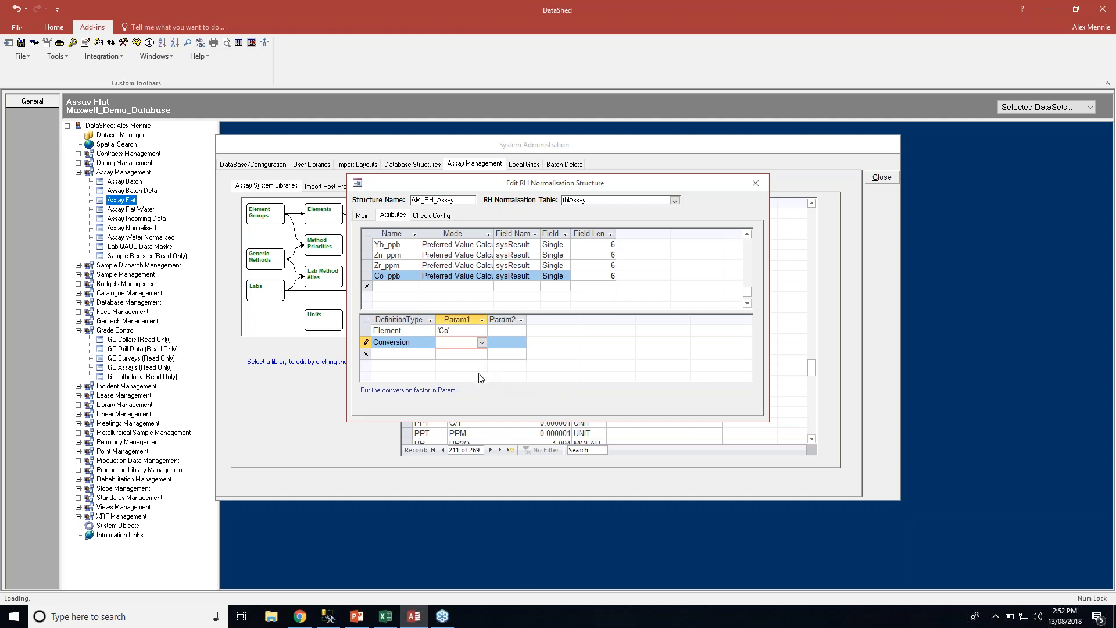
{"action": "type", "text": "1000"}
{"action": "left_click", "coordinate": [418, 354]}
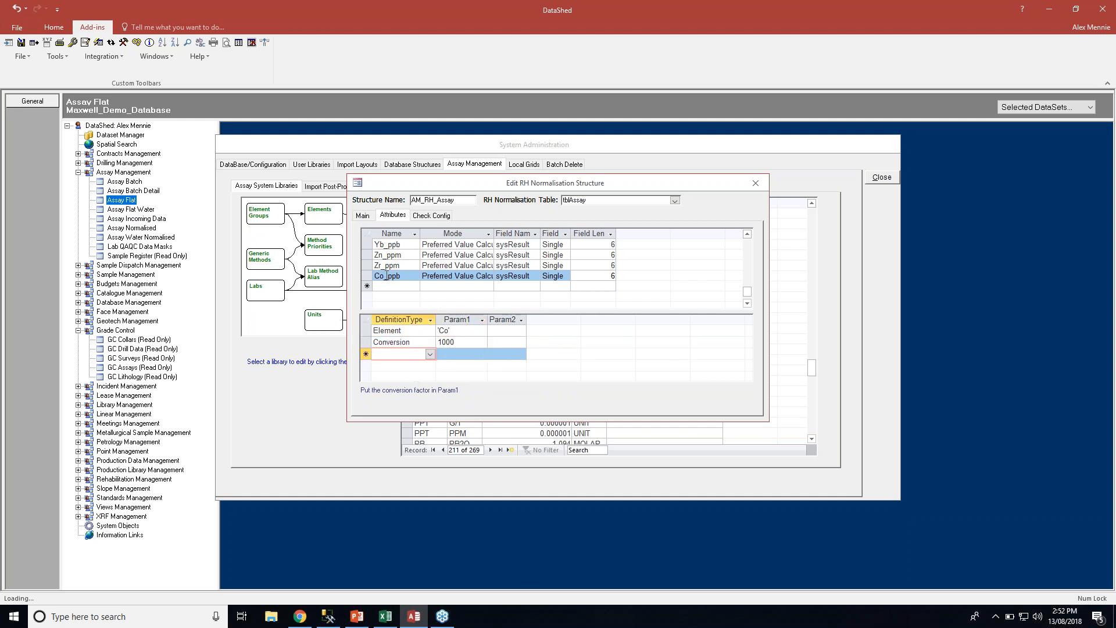
{"action": "left_click", "coordinate": [471, 342]}
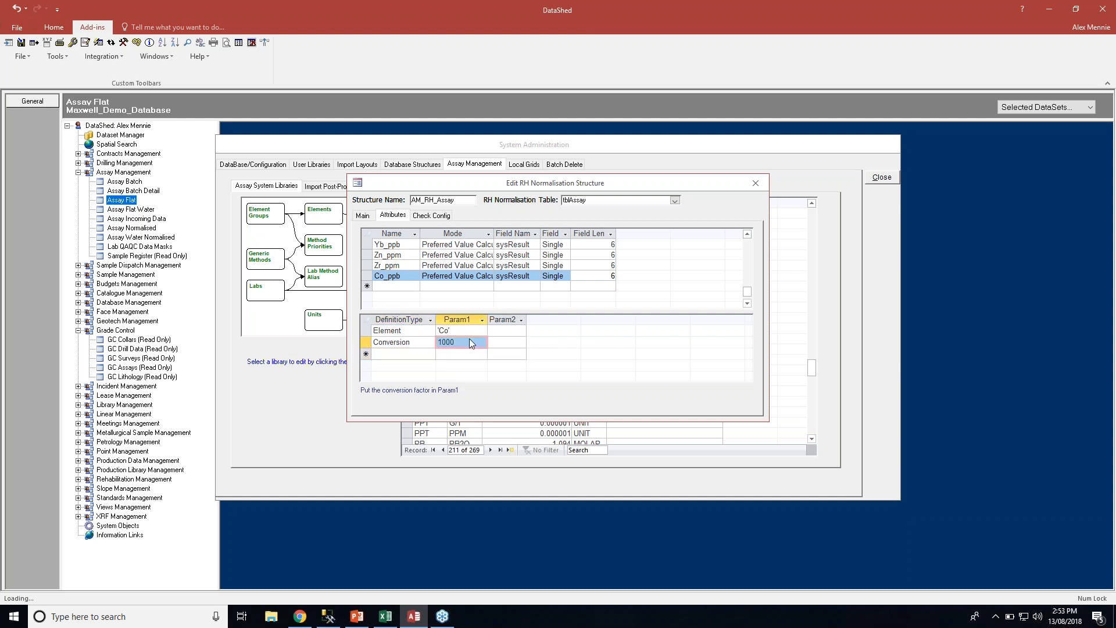
{"action": "left_click", "coordinate": [389, 265]}
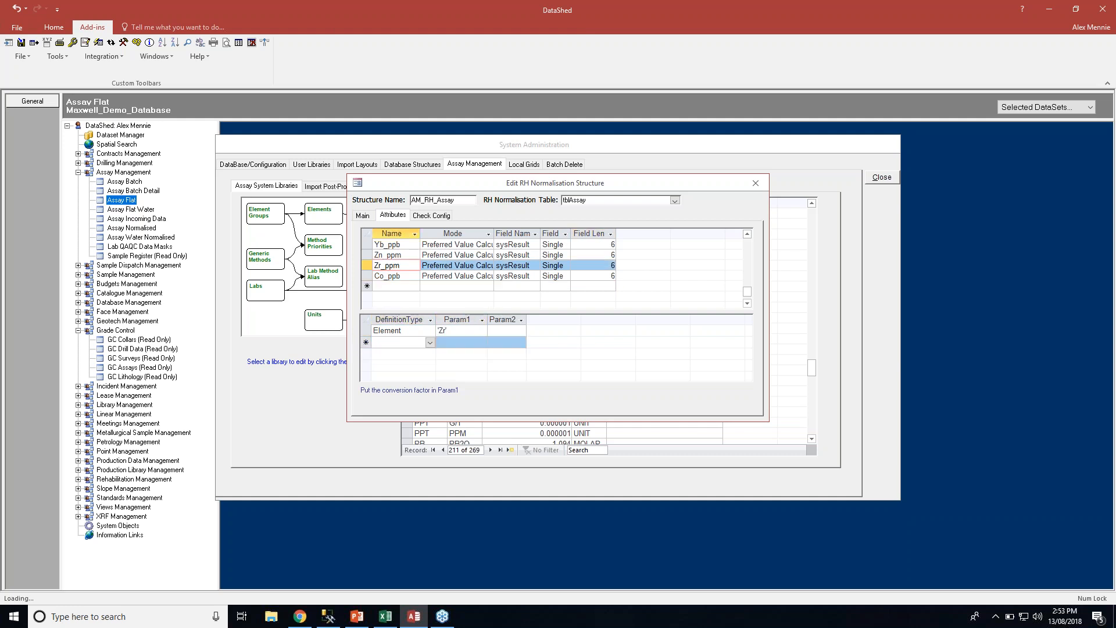
Close the structure editor and System Administration, then open the Assay Normalised table
{"action": "left_click", "coordinate": [755, 183]}
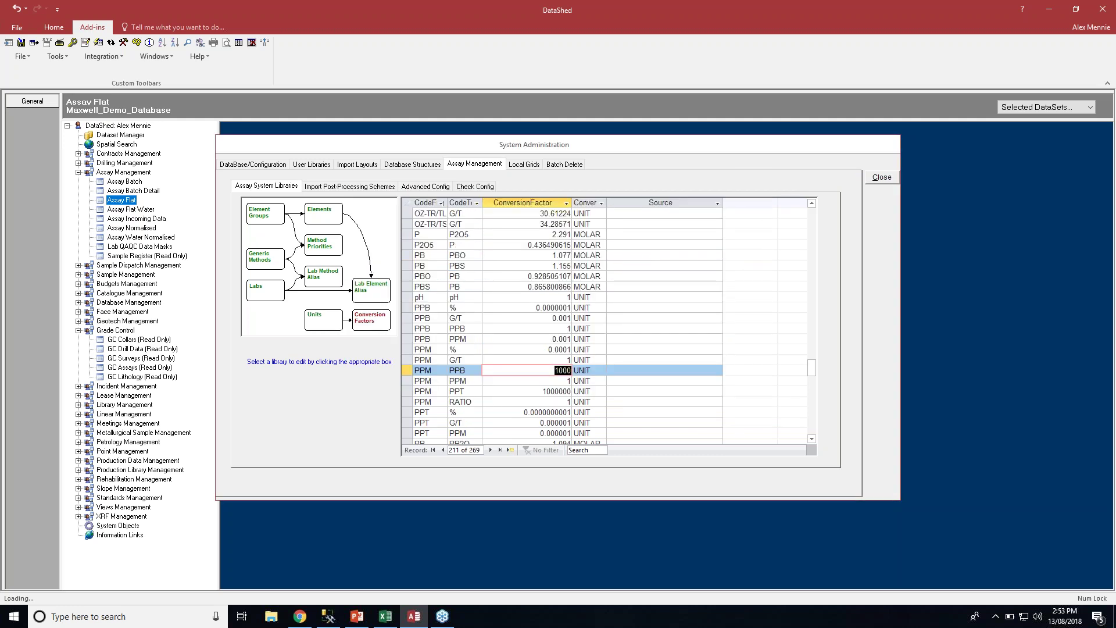
{"action": "left_click", "coordinate": [502, 317]}
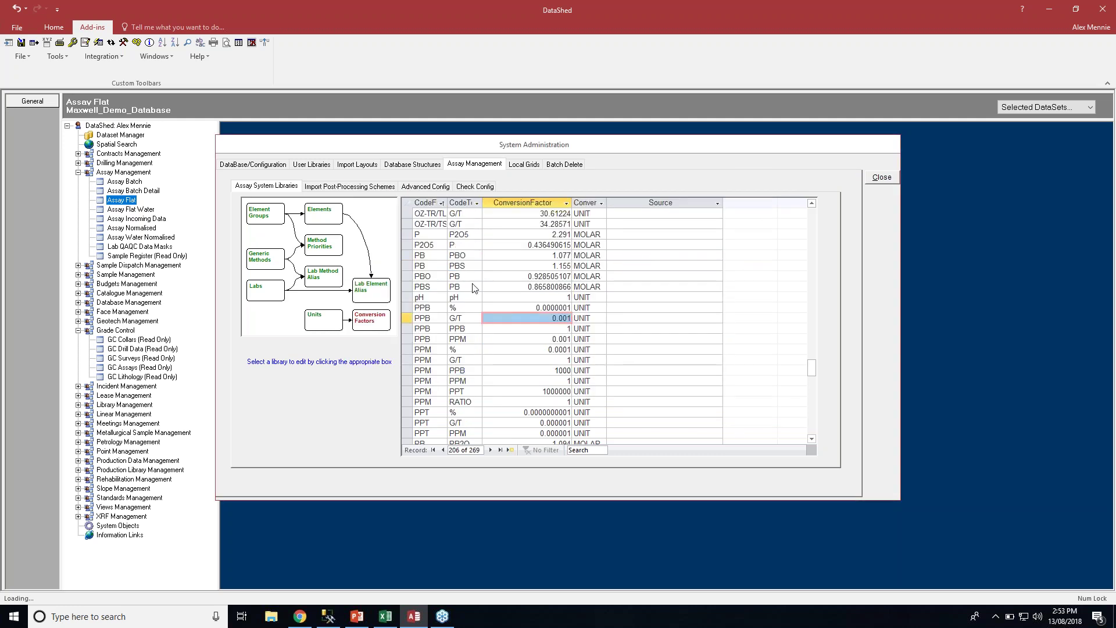
{"action": "left_click", "coordinate": [882, 179]}
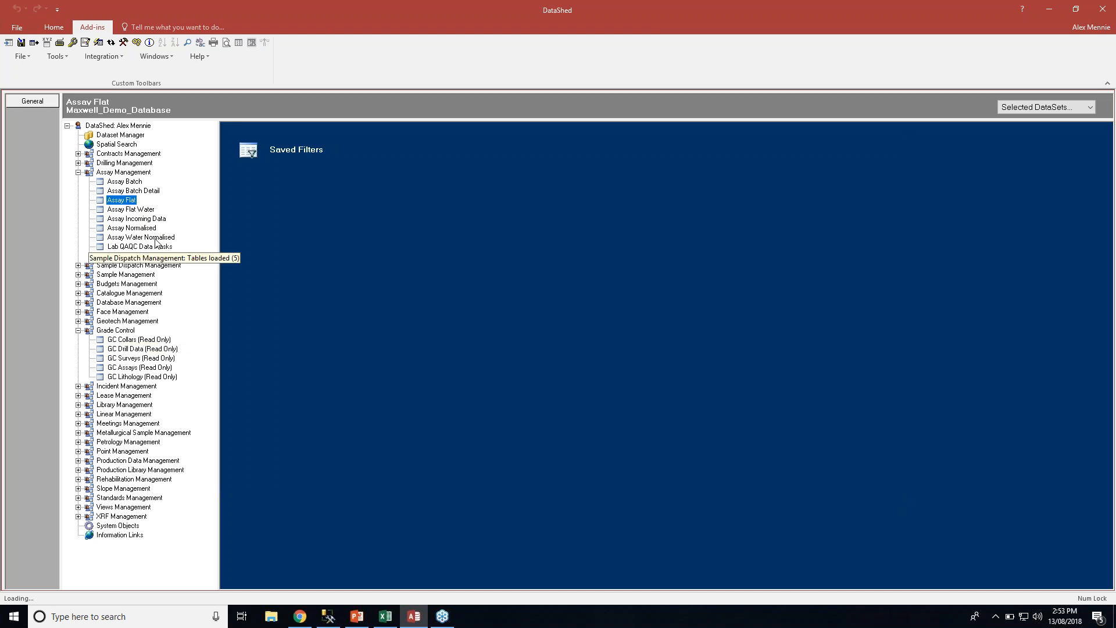
{"action": "left_click", "coordinate": [122, 171]}
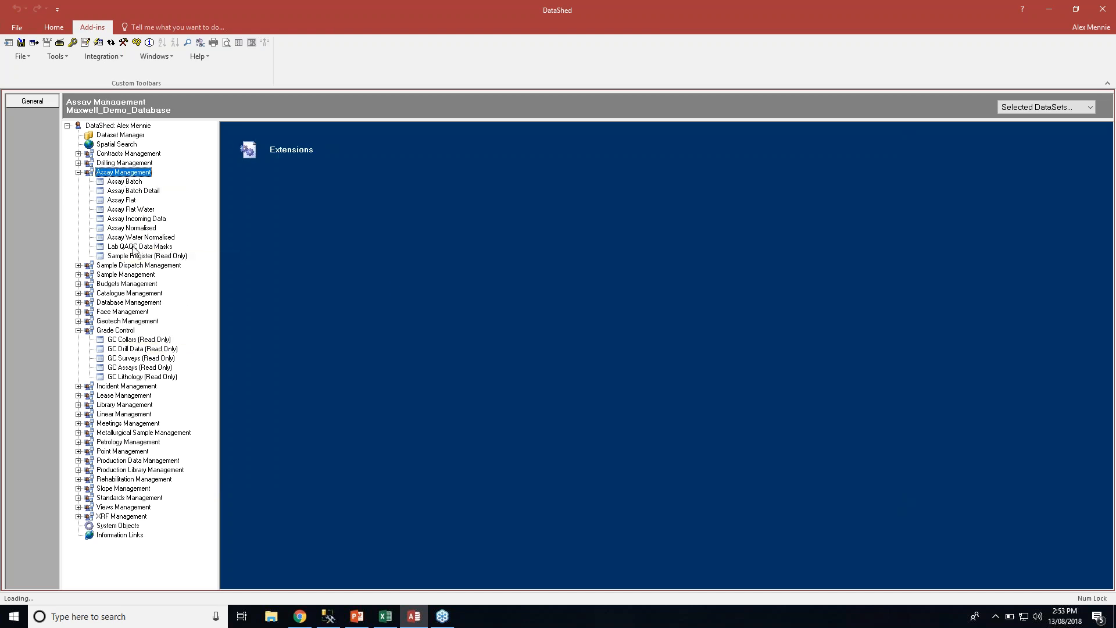
{"action": "left_click", "coordinate": [130, 228]}
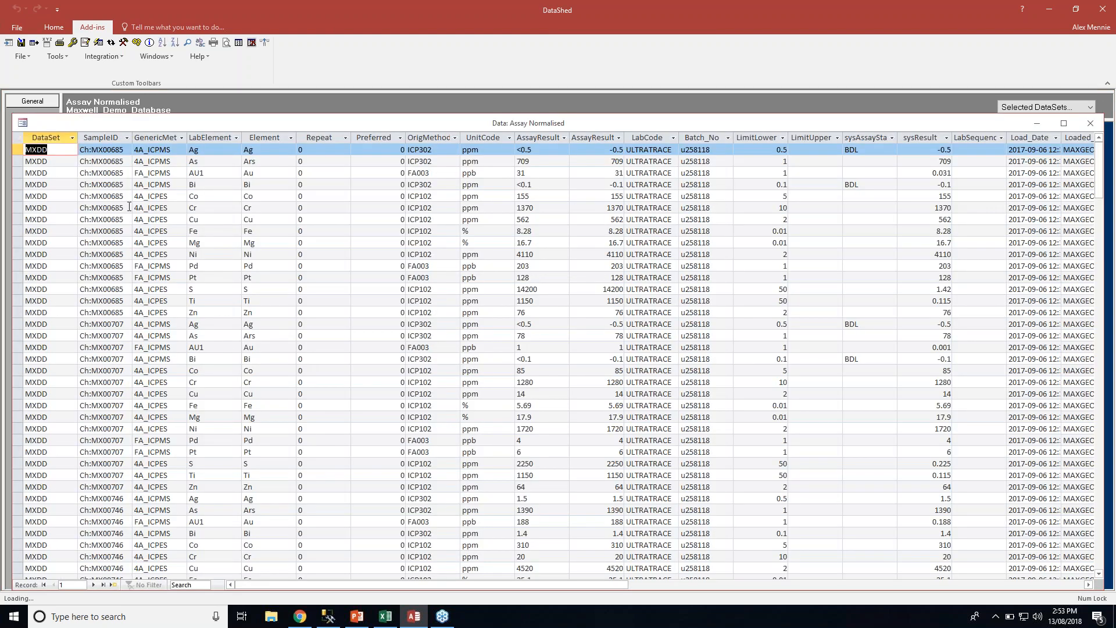
Filter to sample Ch:MXM0486 and step through its element assay records
{"action": "left_click", "coordinate": [150, 195]}
{"action": "left_click", "coordinate": [110, 197]}
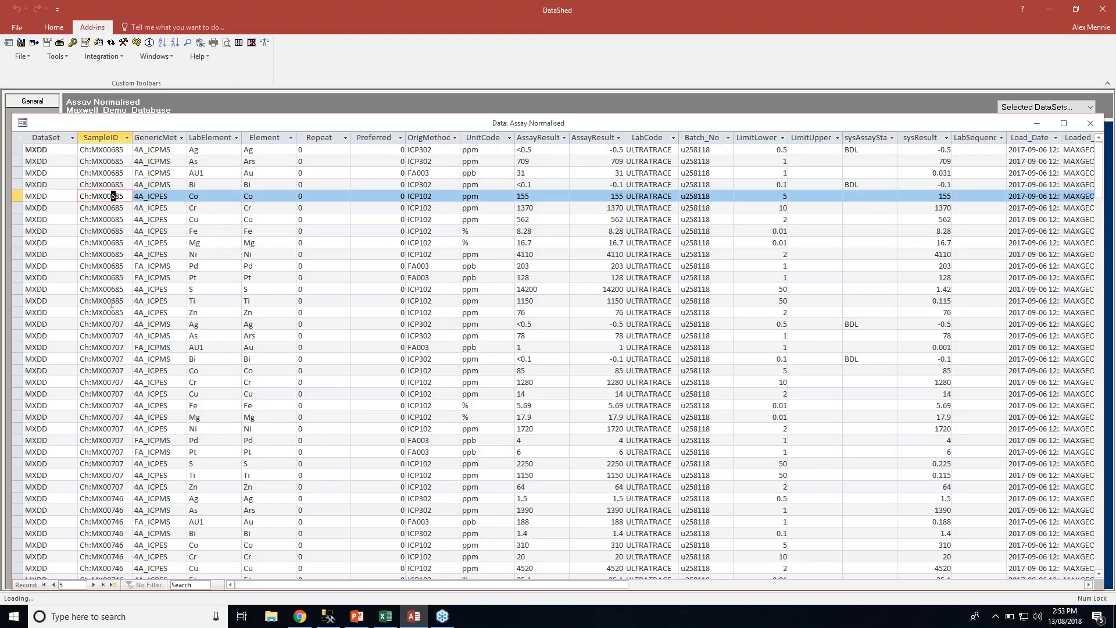
{"action": "scroll", "coordinate": [112, 262], "scroll_direction": "down", "scroll_amount": 1}
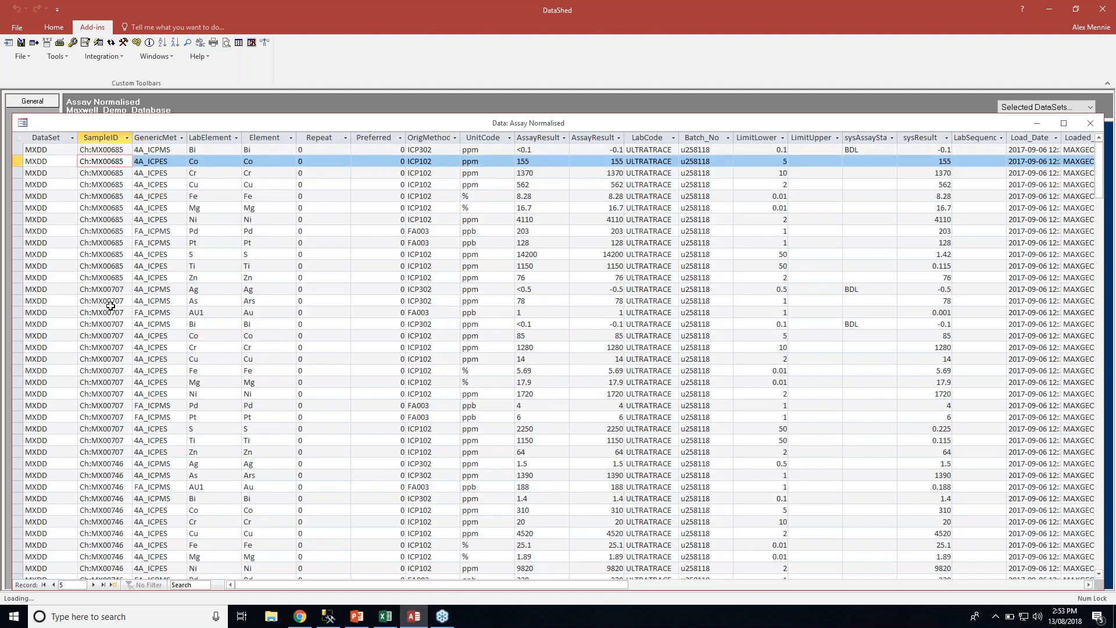
{"action": "scroll", "coordinate": [111, 303], "scroll_direction": "down", "scroll_amount": 5}
{"action": "scroll", "coordinate": [111, 303], "scroll_direction": "down", "scroll_amount": 5}
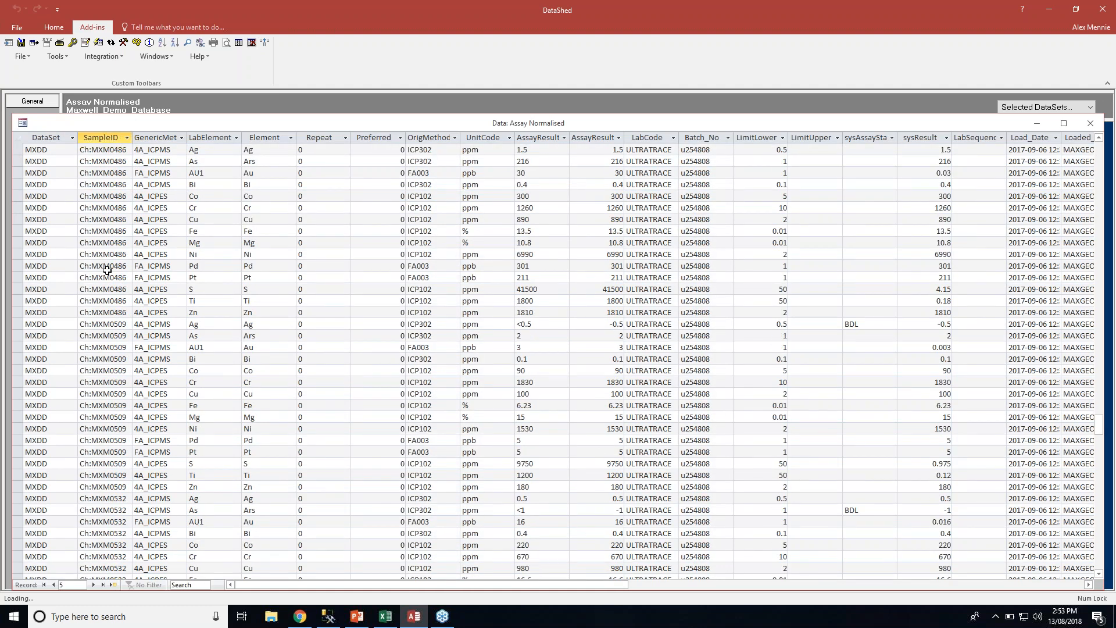
{"action": "right_click", "coordinate": [131, 151]}
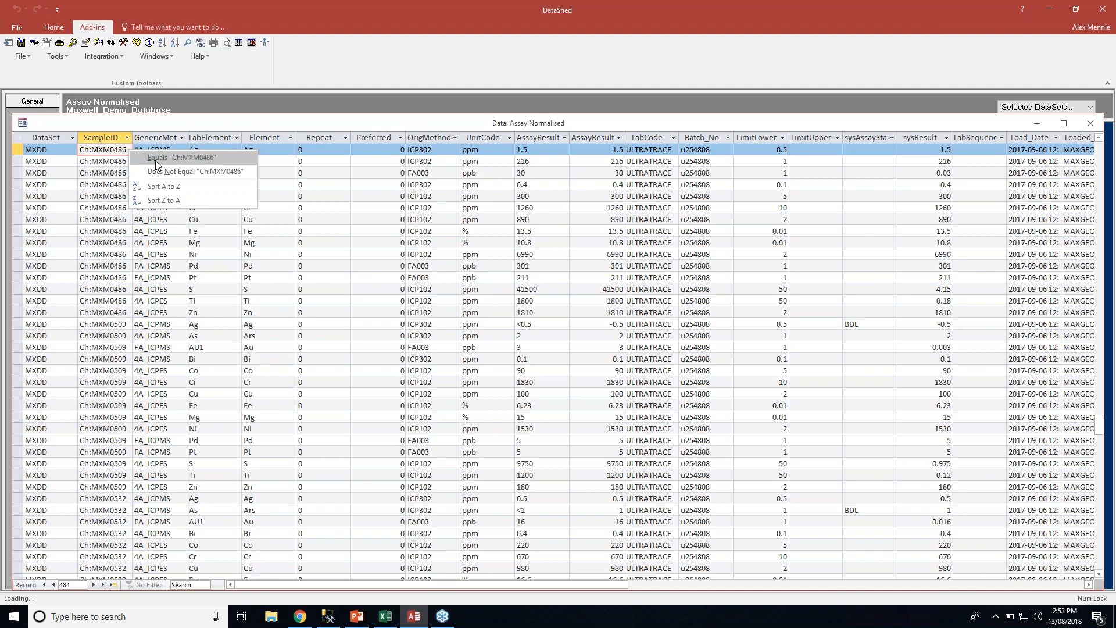
{"action": "left_click", "coordinate": [156, 160]}
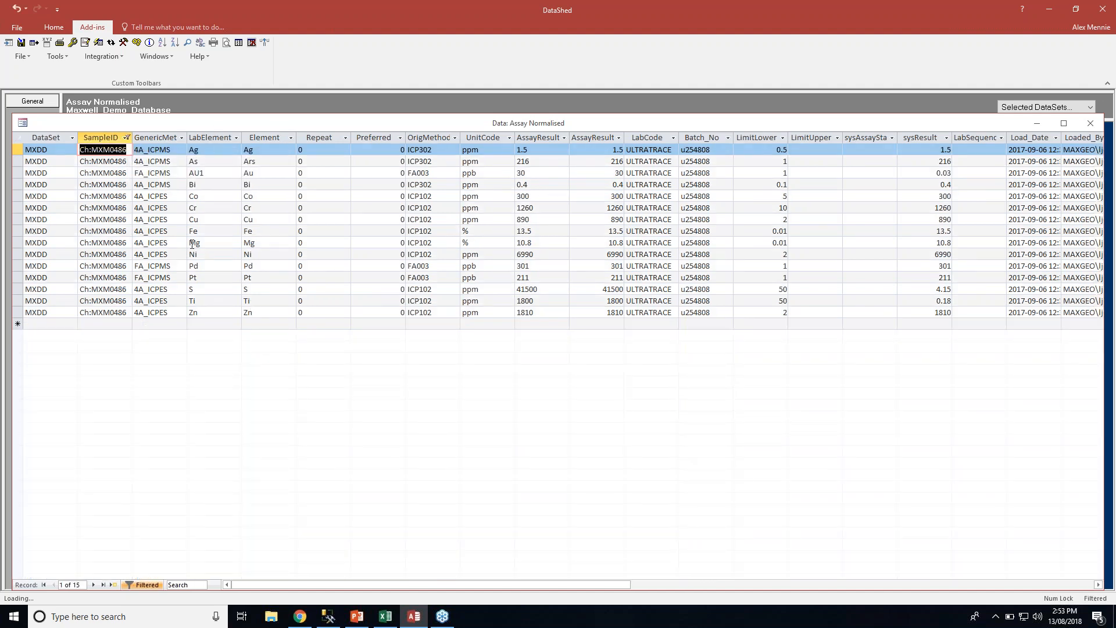
{"action": "left_click", "coordinate": [214, 151]}
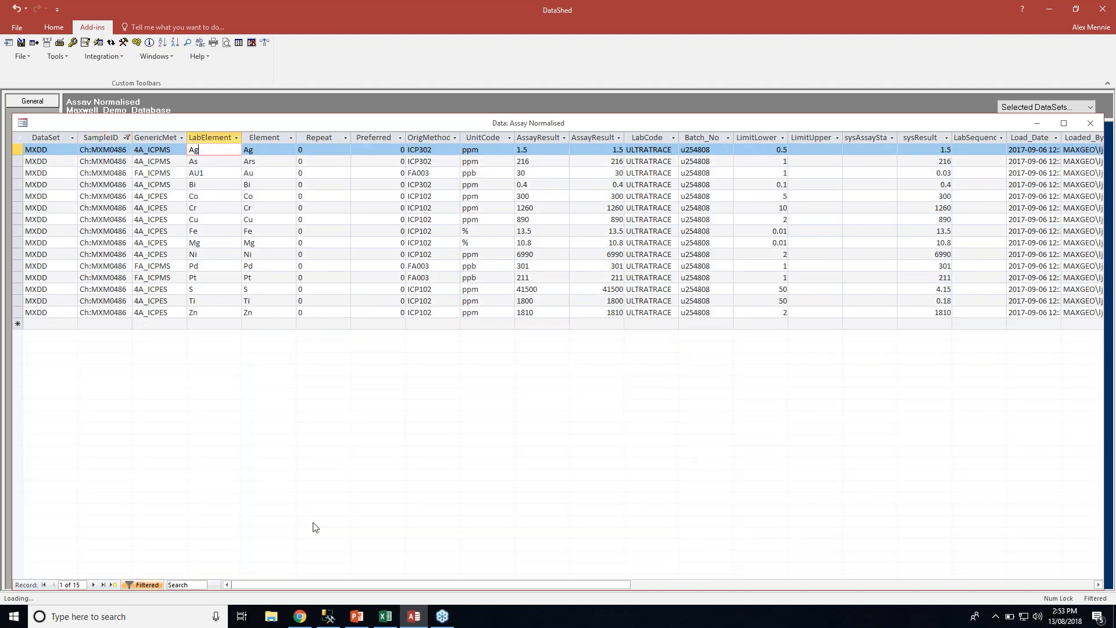
{"action": "key", "text": "Down"}
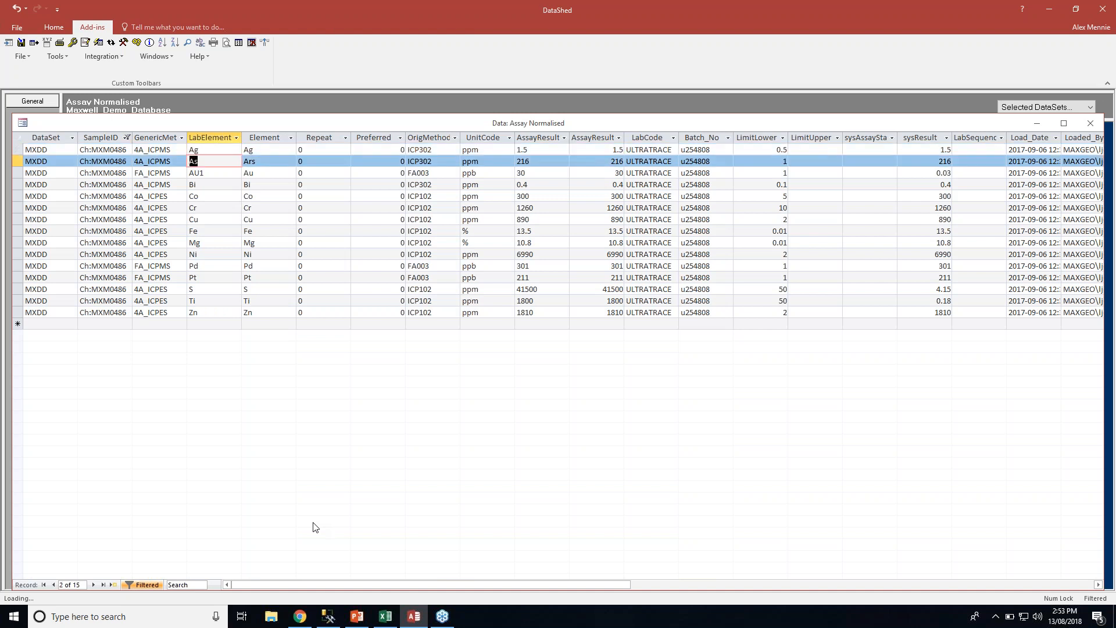
{"action": "key", "text": "Down"}
{"action": "key", "text": "Down"}
{"action": "key", "text": "Down"}
{"action": "key", "text": "Down"}
{"action": "key", "text": "Down"}
{"action": "key", "text": "Down"}
{"action": "key", "text": "Down"}
{"action": "key", "text": "Down"}
{"action": "key", "text": "Down"}
{"action": "key", "text": "Down"}
{"action": "key", "text": "Down"}
{"action": "key", "text": "Down"}
{"action": "key", "text": "Up"}
{"action": "key", "text": "Up"}
{"action": "key", "text": "Up"}
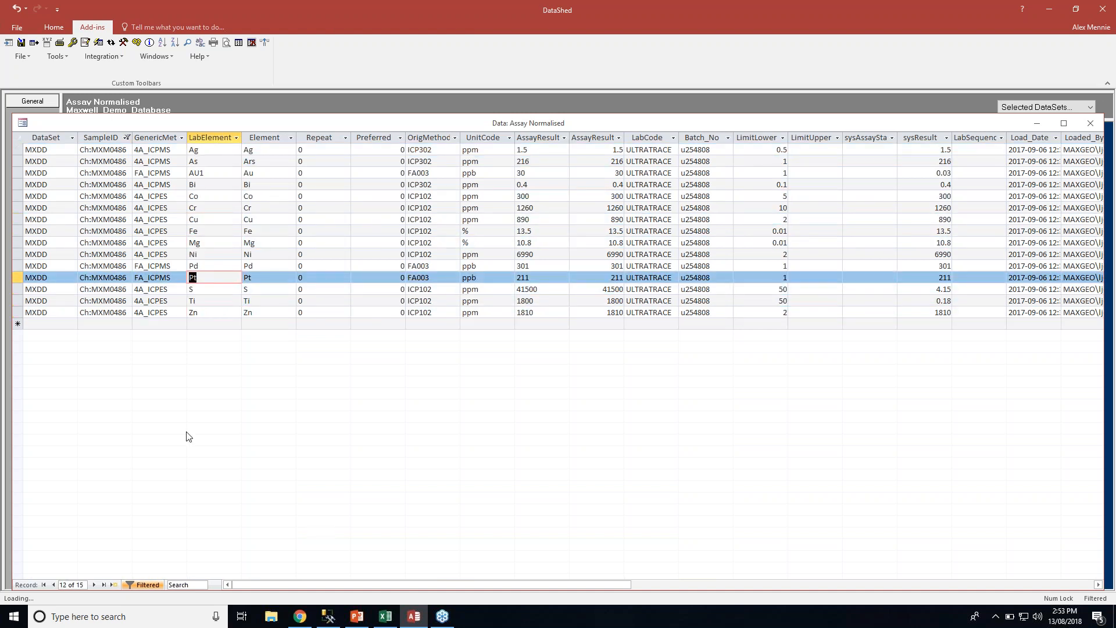
Clear the SampleID filter and jump to the last of the 15,974 records
{"action": "left_click", "coordinate": [126, 138]}
{"action": "left_click", "coordinate": [156, 181]}
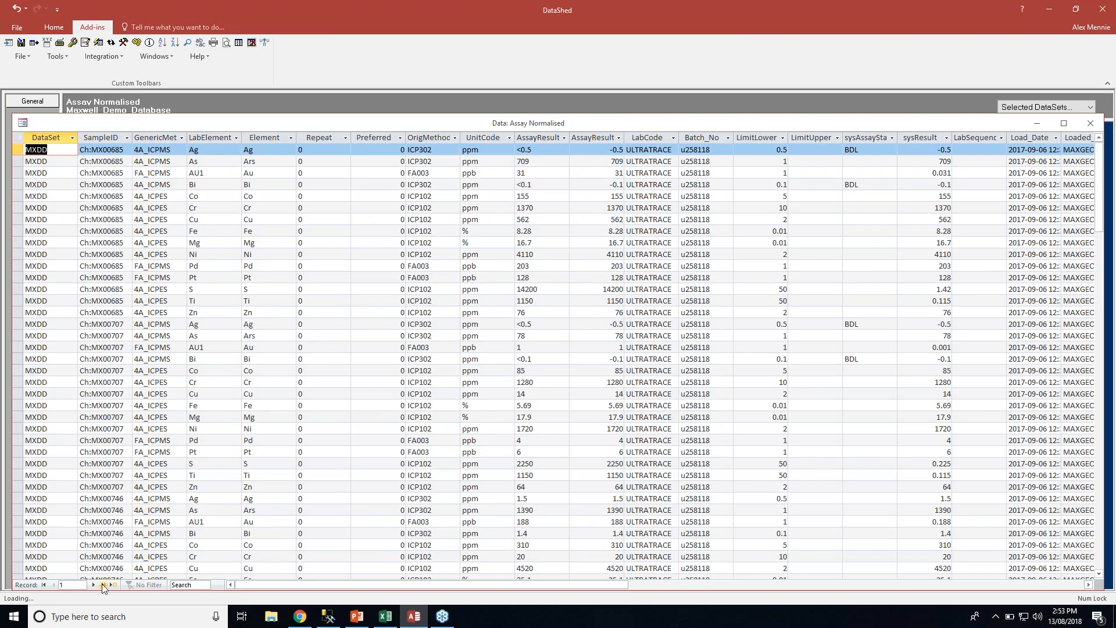
{"action": "left_click", "coordinate": [102, 583]}
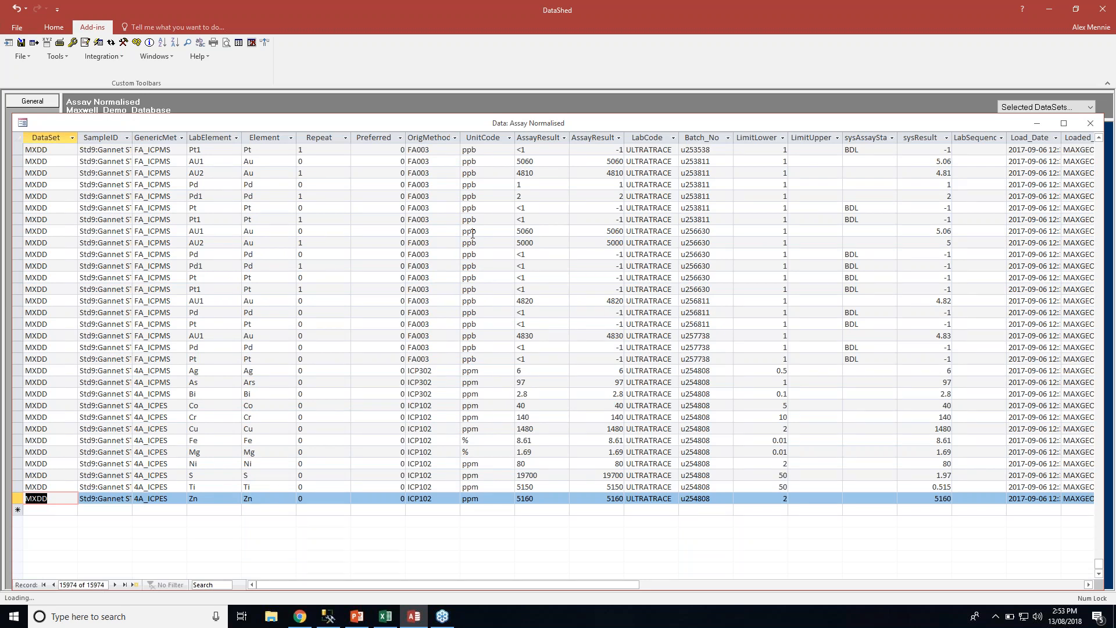
{"action": "left_click", "coordinate": [358, 288]}
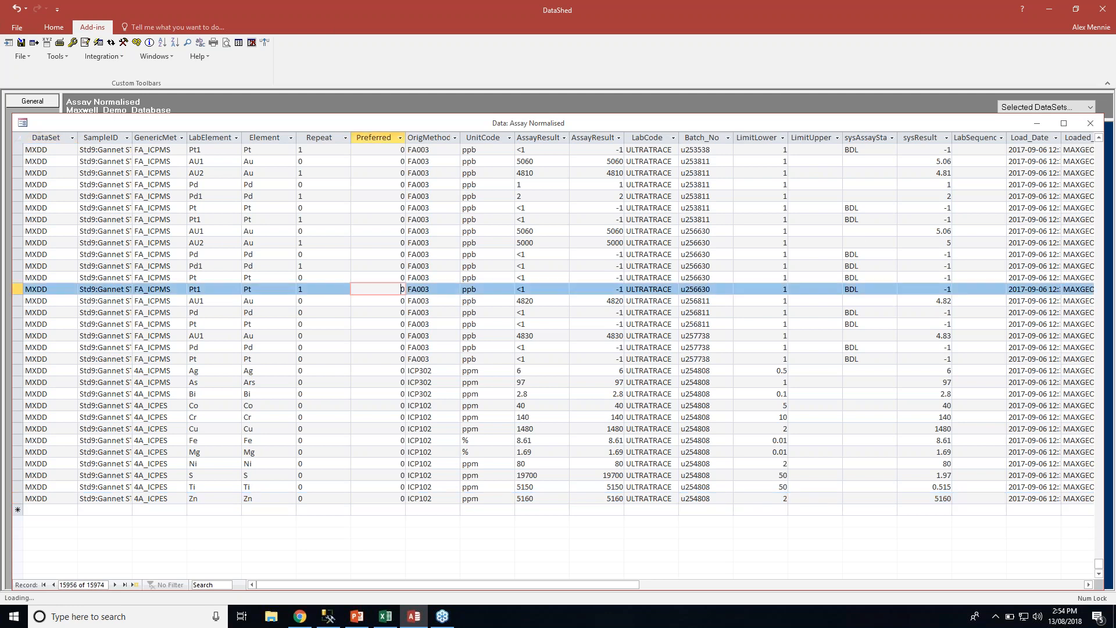
{"action": "scroll", "coordinate": [326, 308], "scroll_direction": "up", "scroll_amount": 1}
{"action": "scroll", "coordinate": [326, 309], "scroll_direction": "up", "scroll_amount": 3}
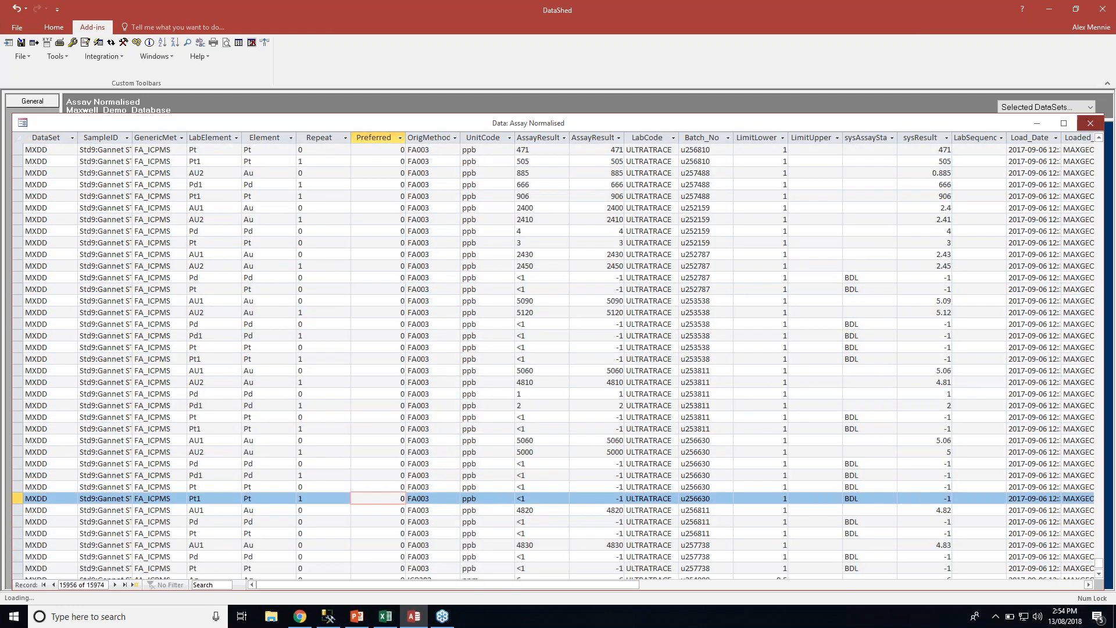
Close the datasheet and start a Define Filter on Assay Normalised using the Element field
{"action": "left_click", "coordinate": [1091, 122]}
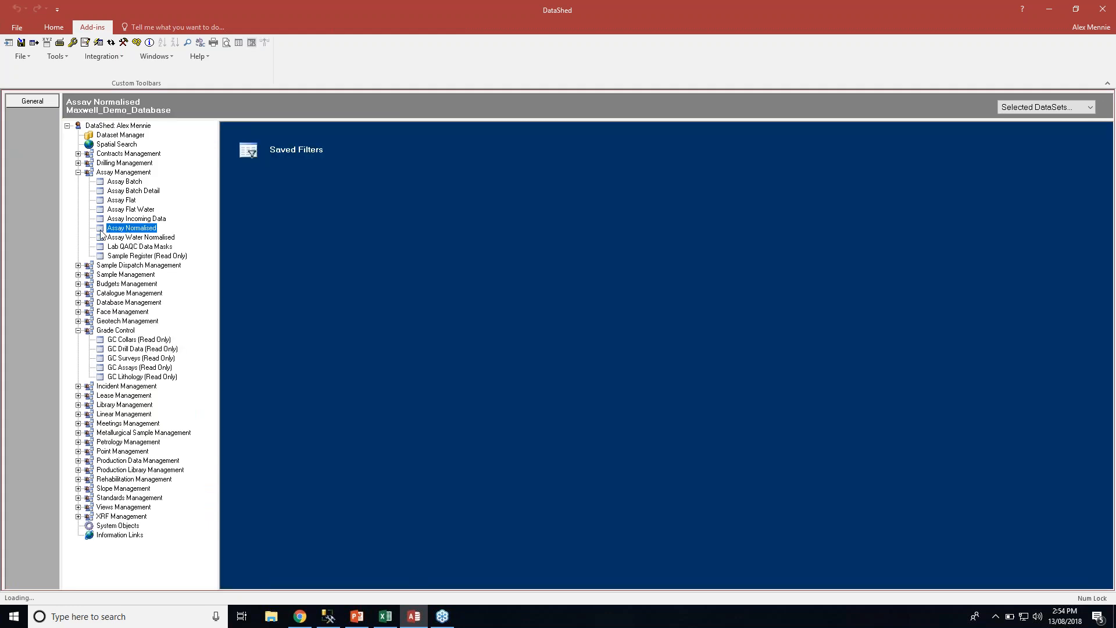
{"action": "right_click", "coordinate": [120, 229]}
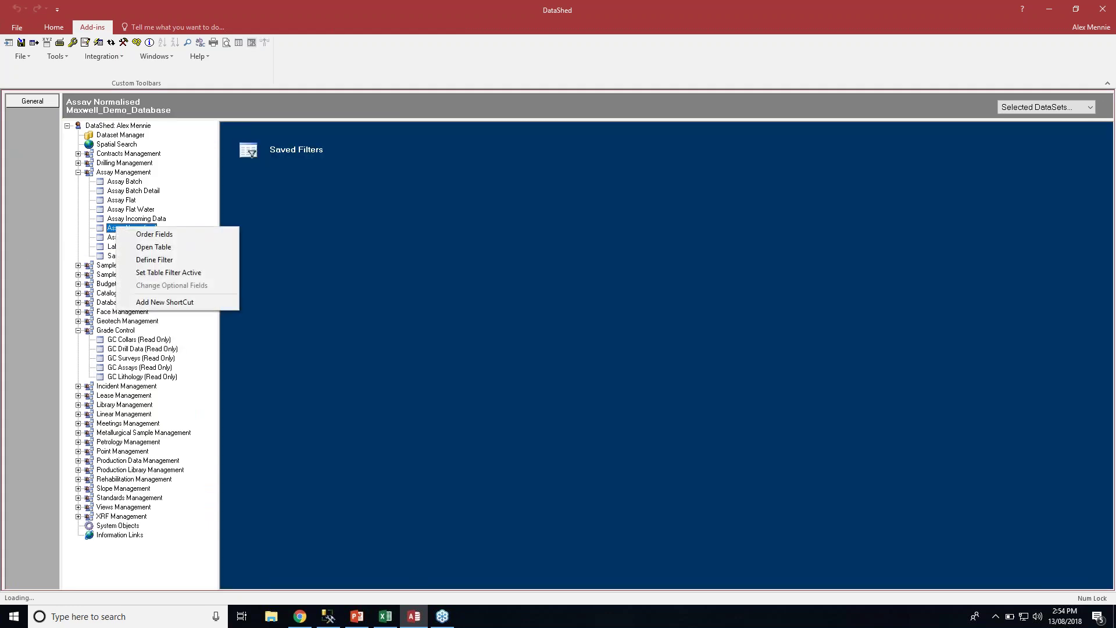
{"action": "left_click", "coordinate": [154, 259]}
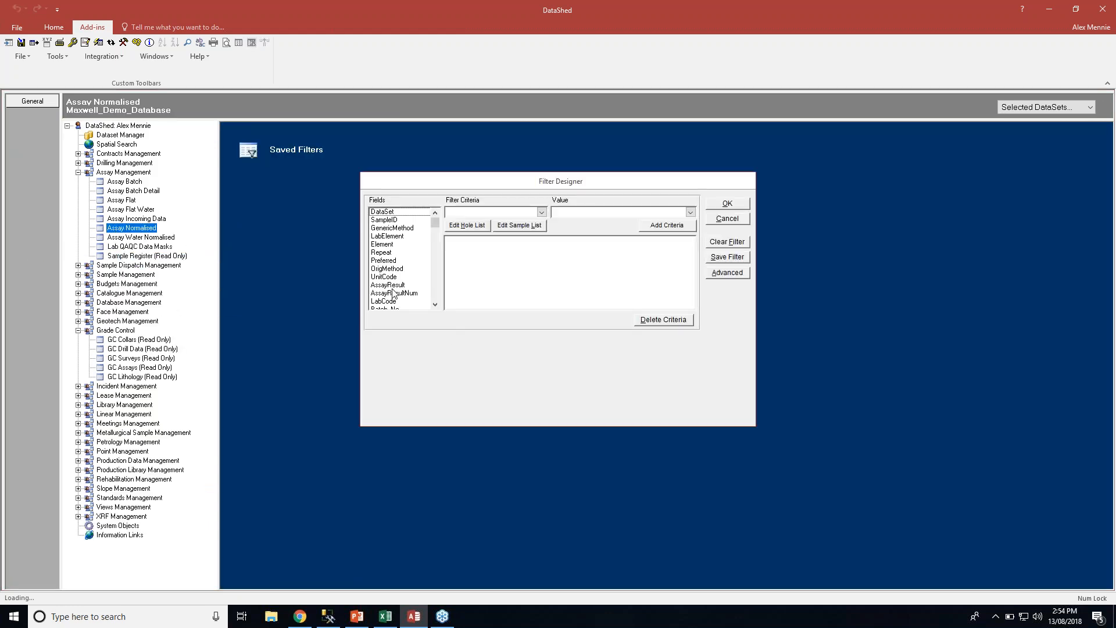
{"action": "left_click", "coordinate": [390, 294]}
{"action": "left_click", "coordinate": [384, 244]}
Add the criterion Element equals 'co' and apply the cobalt filter
{"action": "left_click", "coordinate": [541, 214]}
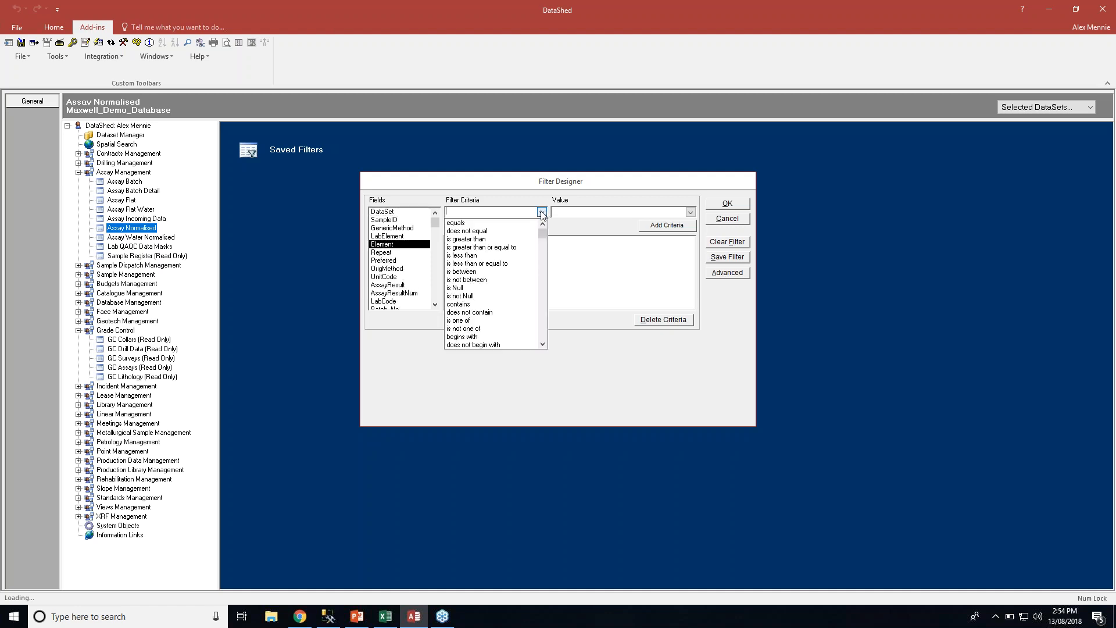
{"action": "left_click", "coordinate": [462, 224]}
{"action": "left_click", "coordinate": [597, 214]}
{"action": "type", "text": "co"}
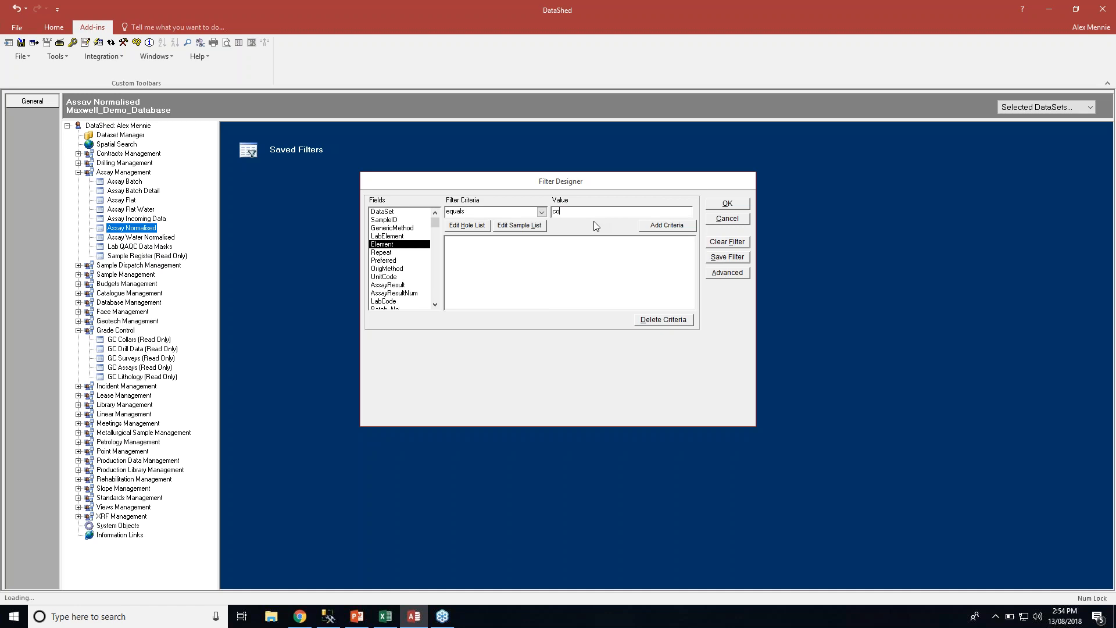
{"action": "left_click", "coordinate": [667, 225]}
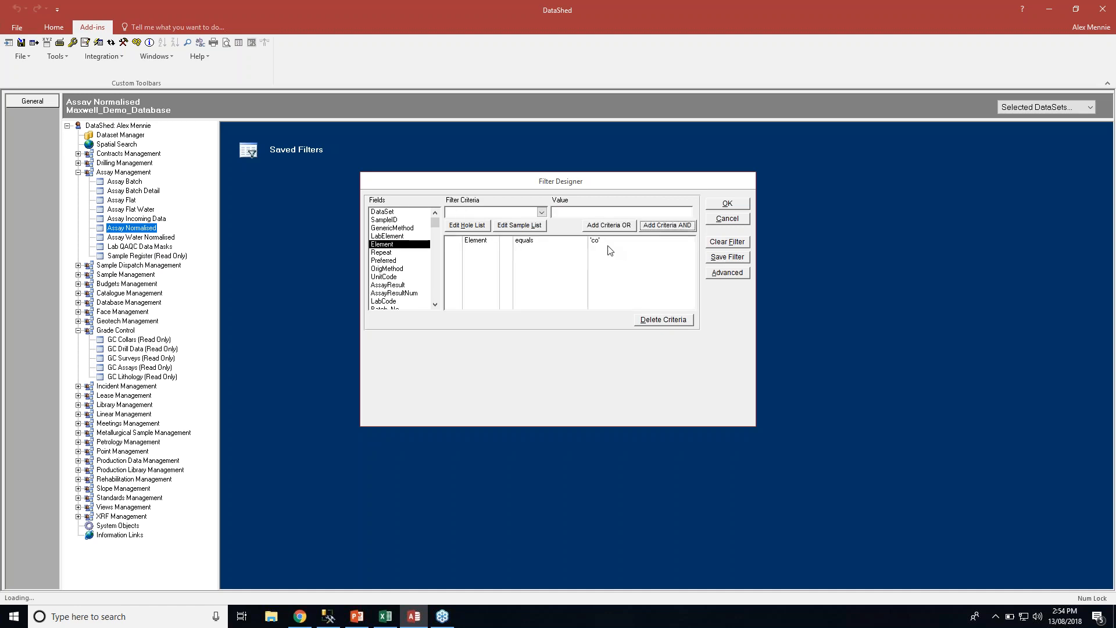
{"action": "left_click", "coordinate": [727, 203]}
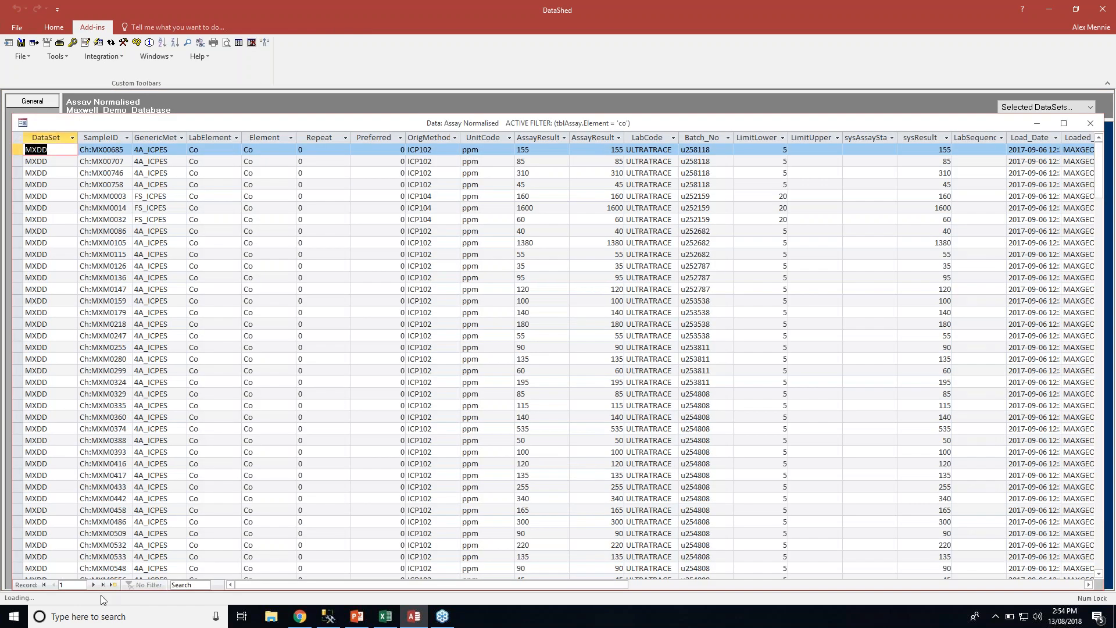
Review the 883 cobalt records to the last row, then close the filtered table
{"action": "left_click", "coordinate": [111, 585]}
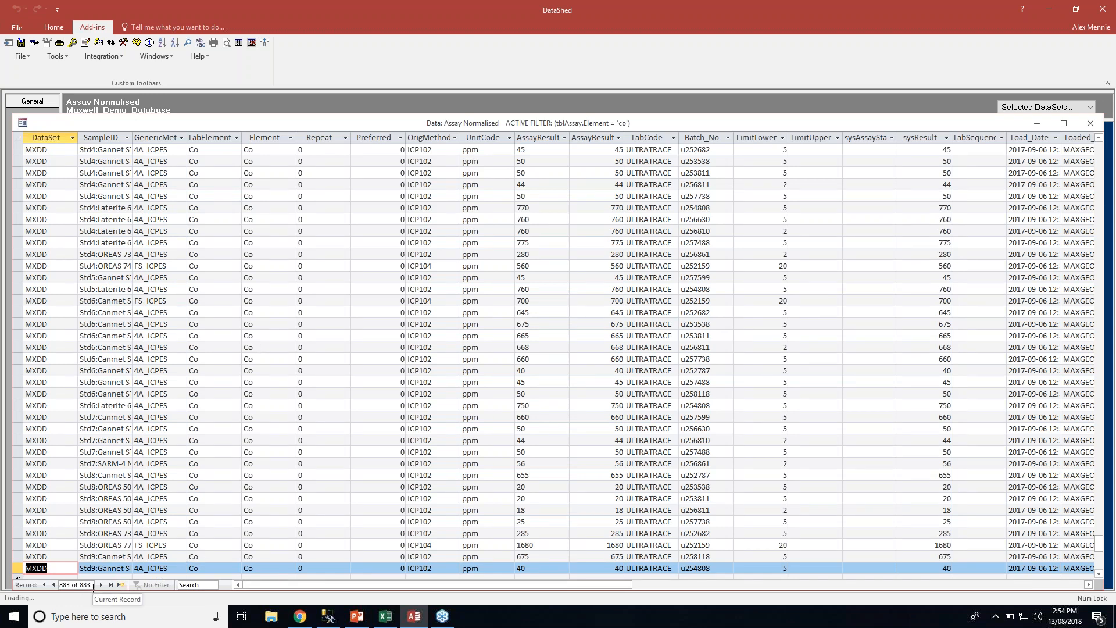
{"action": "left_click", "coordinate": [105, 278]}
{"action": "left_click", "coordinate": [101, 139]}
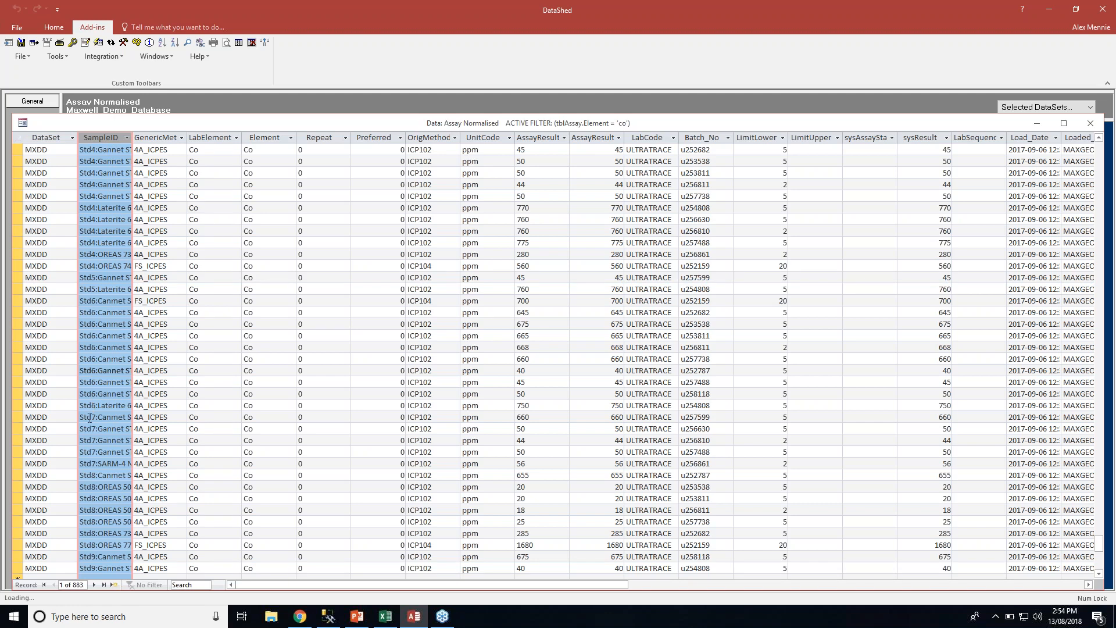
{"action": "left_click", "coordinate": [1037, 123]}
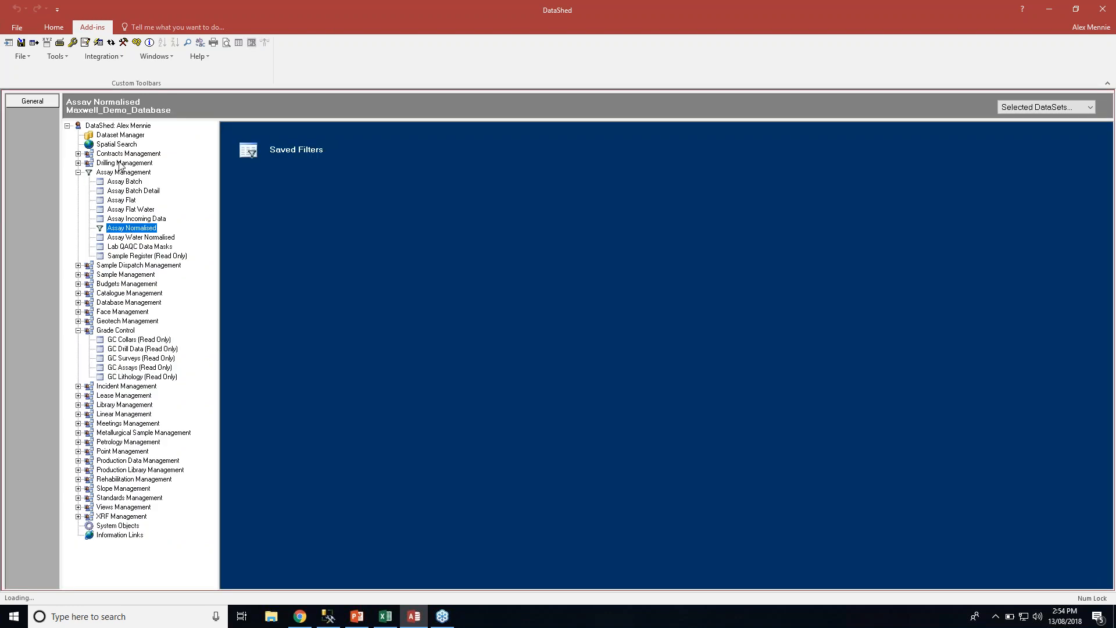
Select the Sample Register (Read Only) table under Assay Management
{"action": "left_click", "coordinate": [147, 256]}
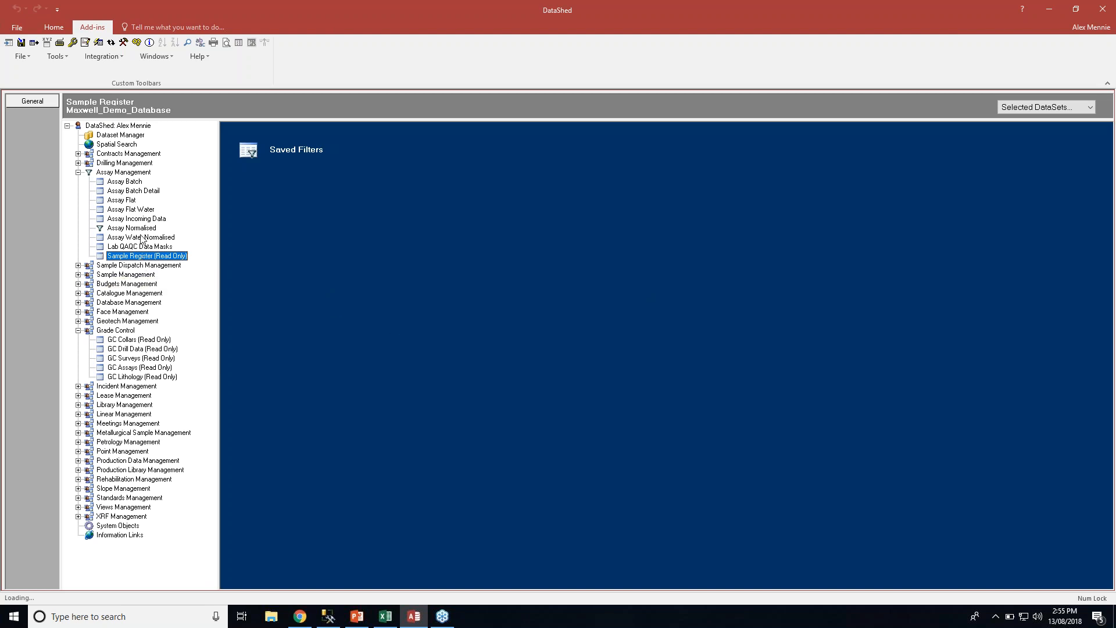
Bring back the cobalt-filtered Assay Normalised table, select its SampleID column, and close it
{"action": "left_click", "coordinate": [155, 56]}
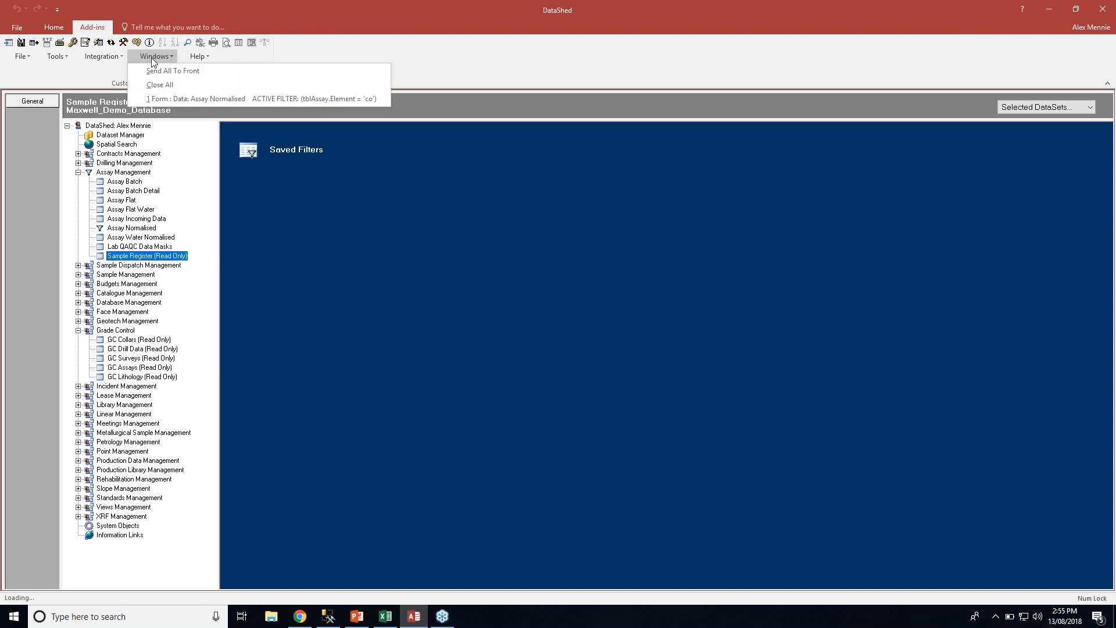
{"action": "left_click", "coordinate": [227, 99]}
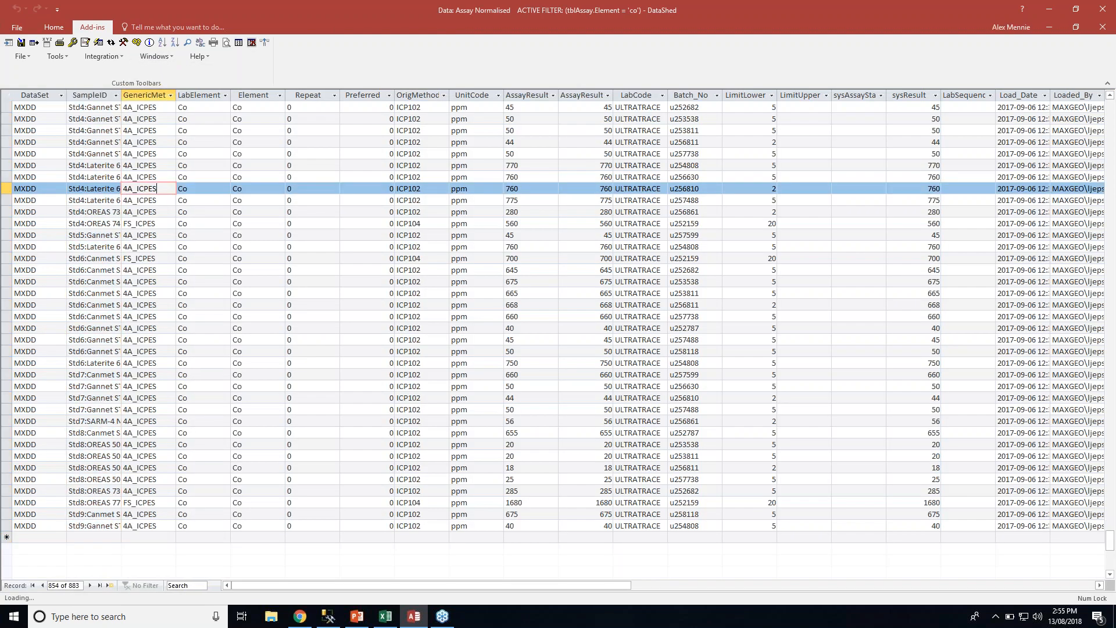
{"action": "left_click", "coordinate": [90, 94]}
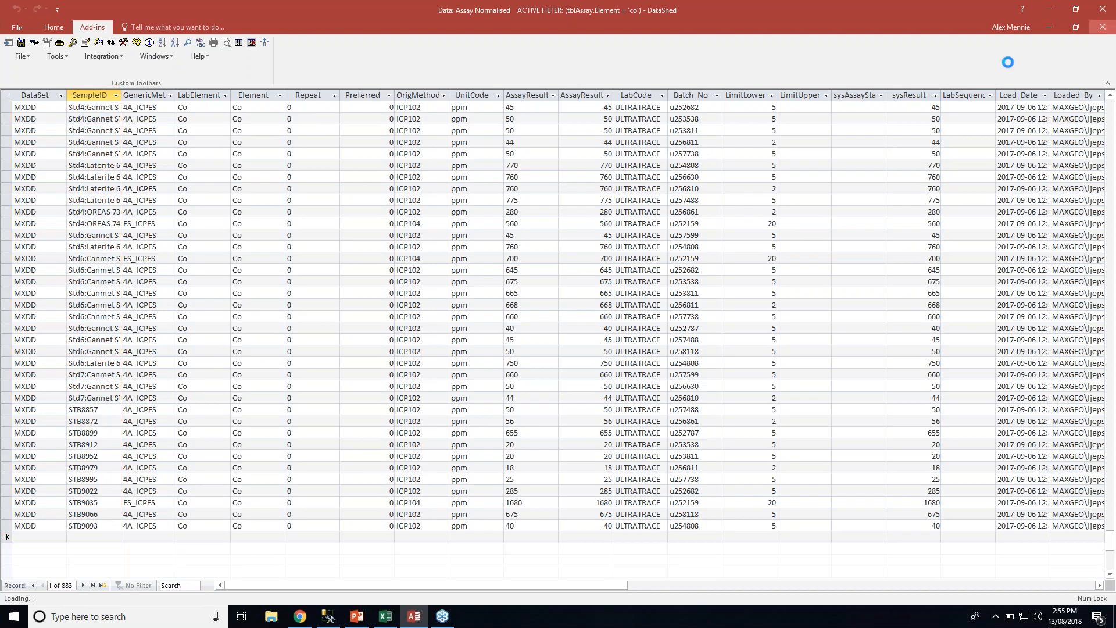
{"action": "left_click", "coordinate": [1101, 27]}
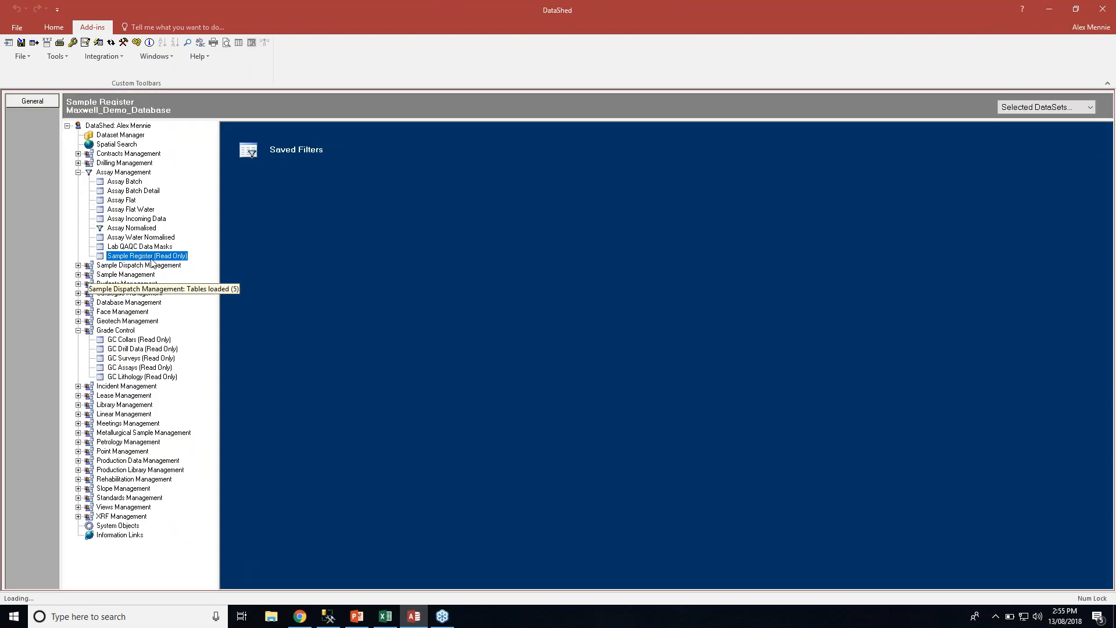
Define a SampleID filter on Sample Register, open its empty sample list, then return to Assay Normalised
{"action": "right_click", "coordinate": [135, 255]}
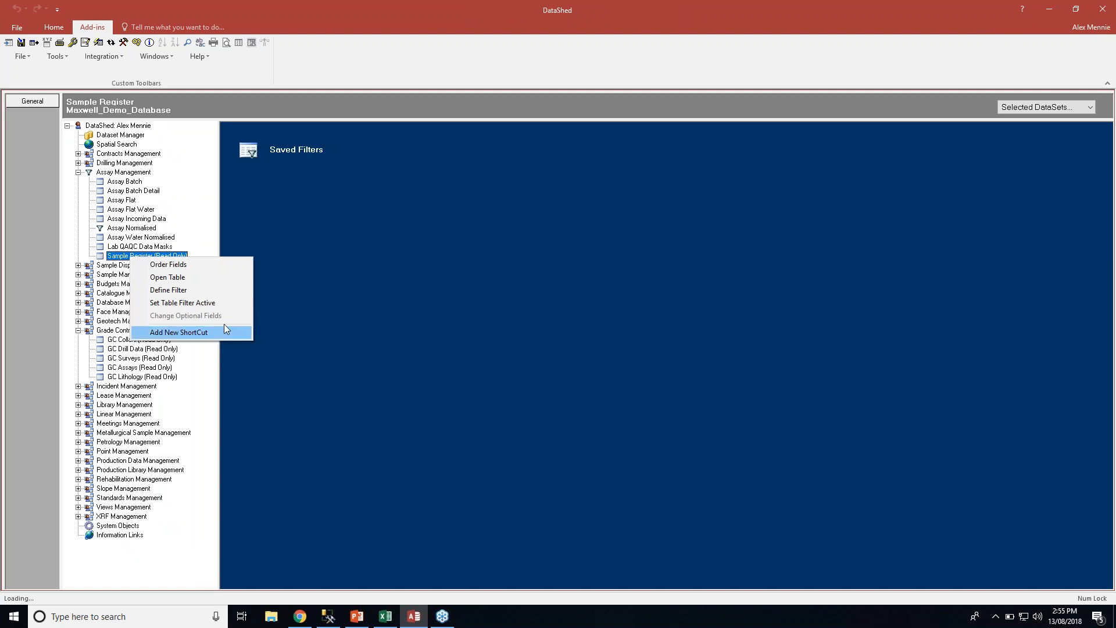
{"action": "left_click", "coordinate": [168, 289]}
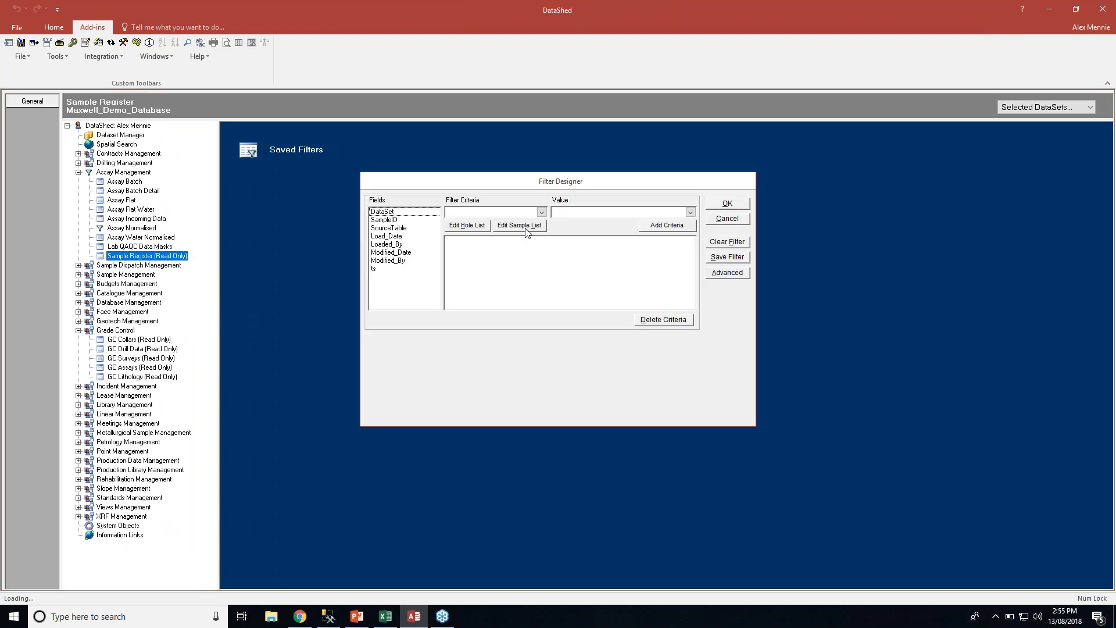
{"action": "left_click", "coordinate": [384, 220]}
{"action": "left_click", "coordinate": [519, 225]}
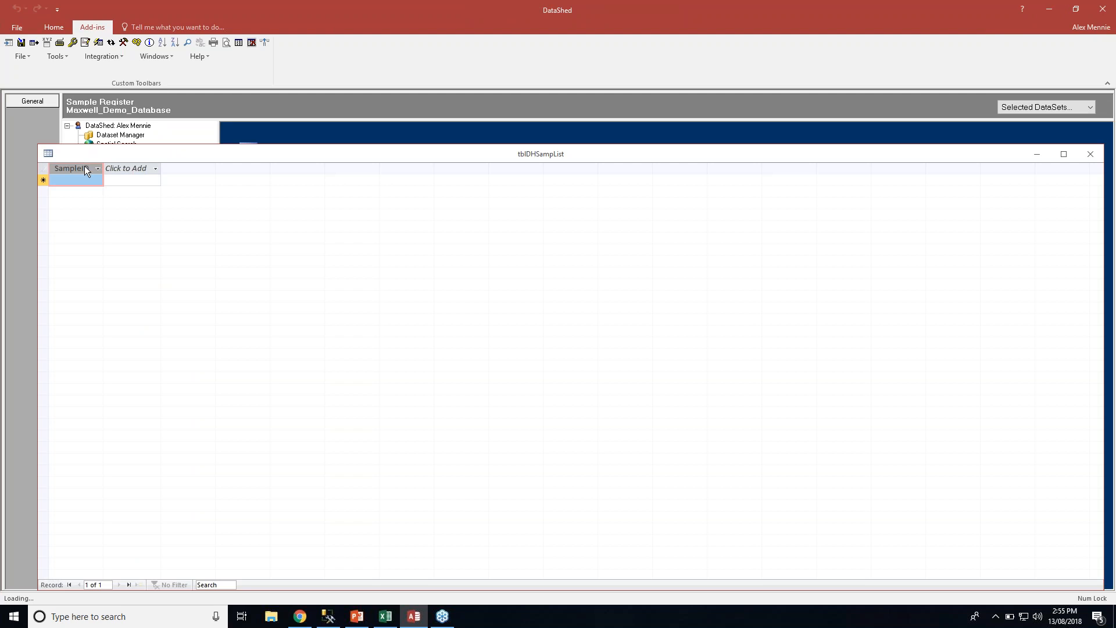
{"action": "left_click", "coordinate": [79, 180]}
{"action": "left_click_drag", "start_coordinate": [550, 154], "coordinate": [750, 141]}
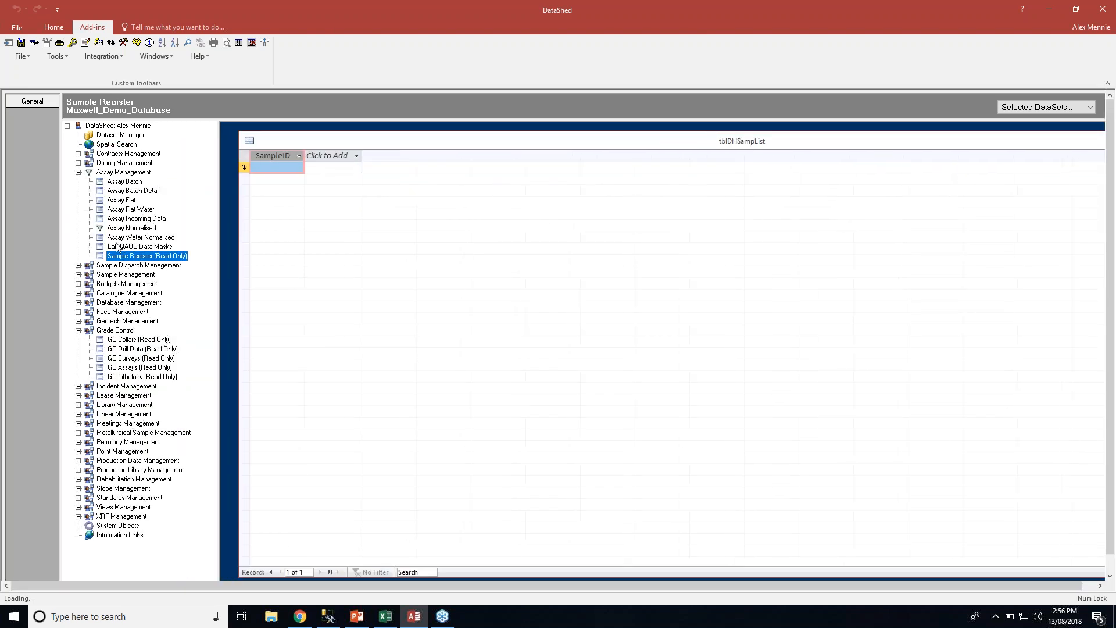
{"action": "left_click", "coordinate": [127, 229]}
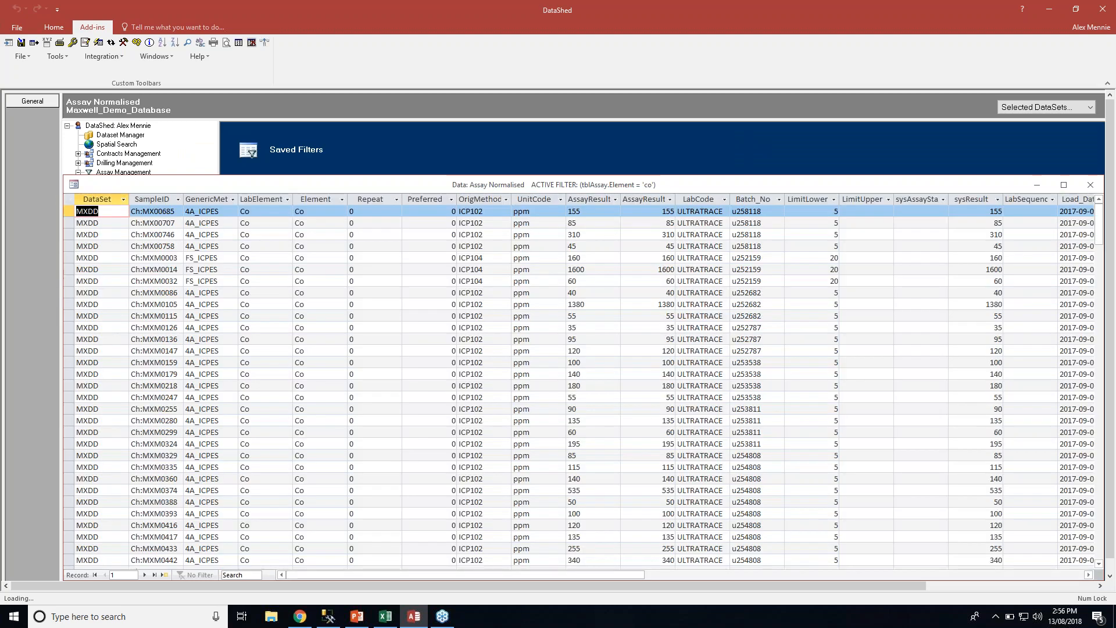
Select the cobalt SampleIDs again and reopen the sample list from the Filter Designer
{"action": "left_click", "coordinate": [152, 198]}
{"action": "left_click", "coordinate": [156, 56]}
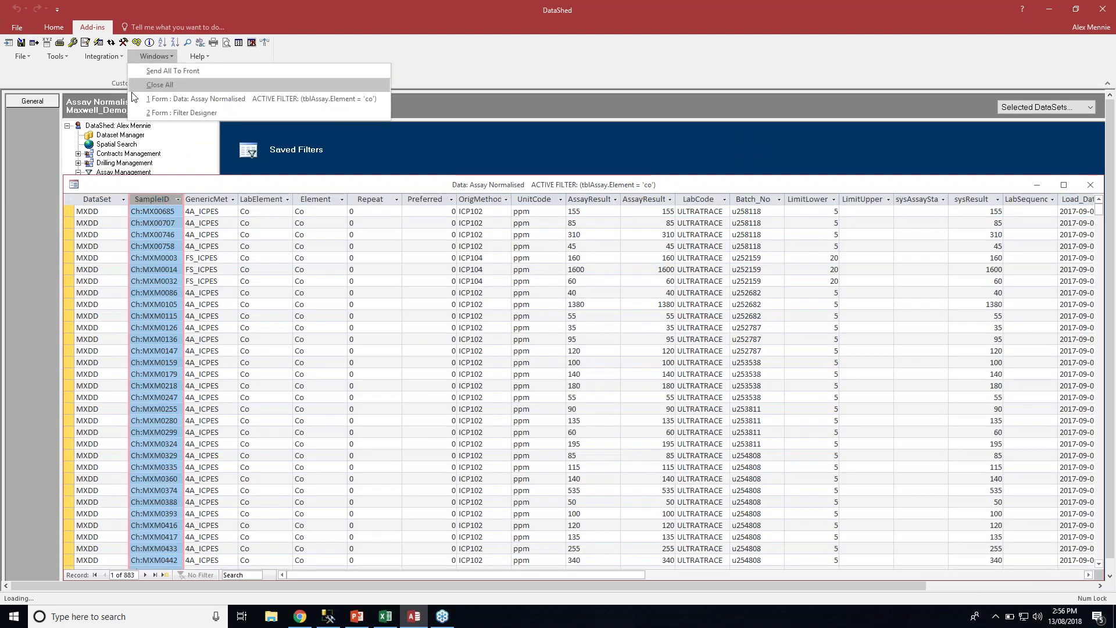
{"action": "left_click", "coordinate": [216, 114]}
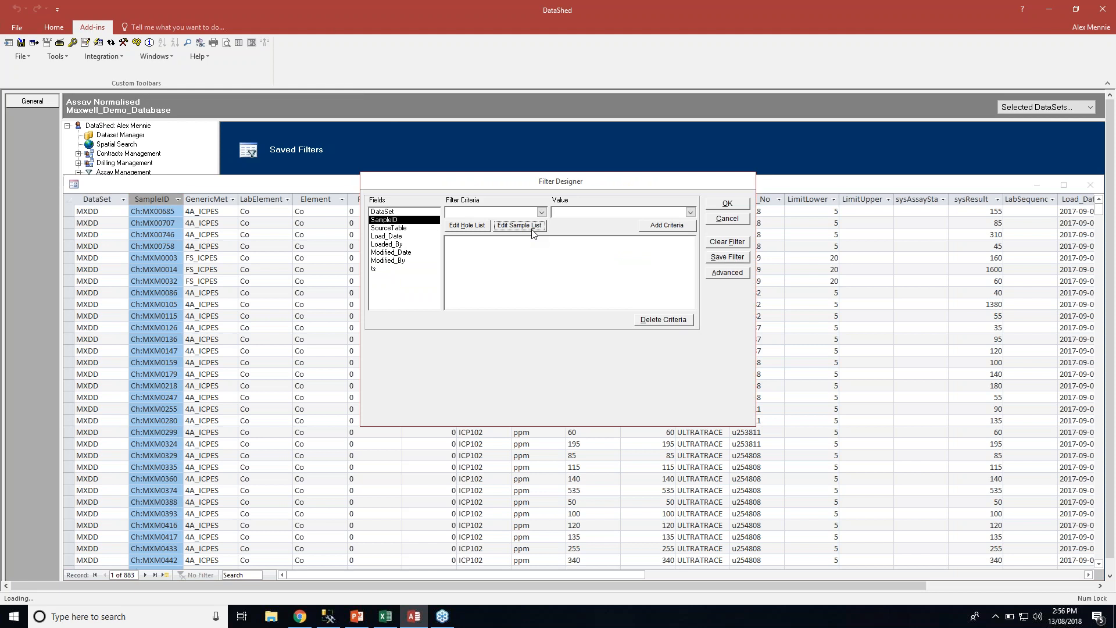
{"action": "left_click", "coordinate": [516, 230]}
Paste the 837 cobalt SampleIDs into the sample list, suppressing paste errors, and close it
{"action": "left_click", "coordinate": [274, 156]}
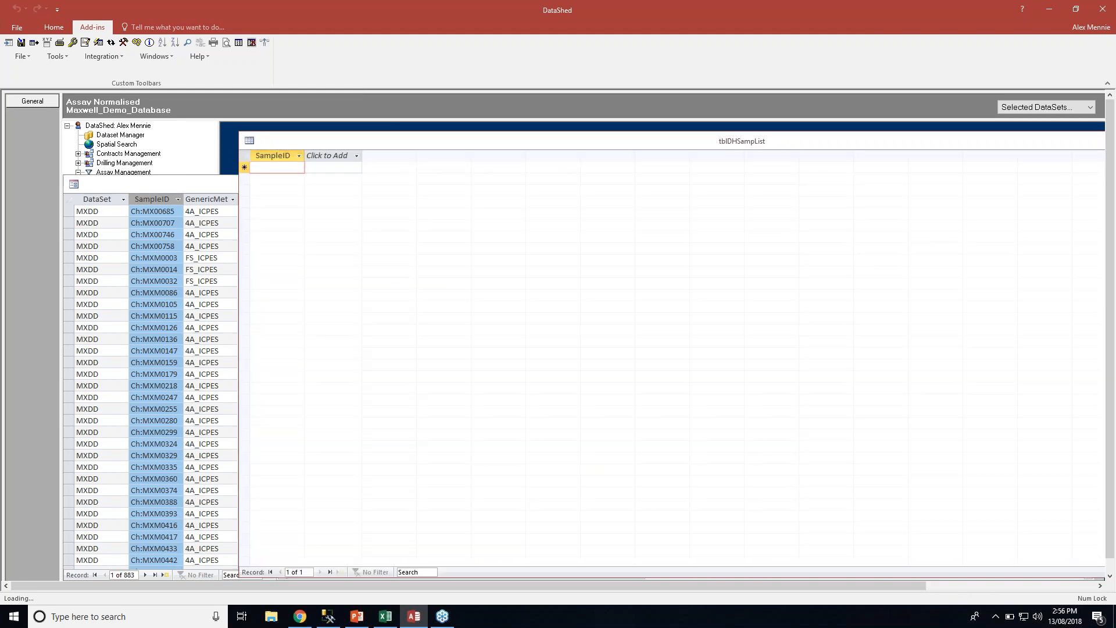
{"action": "key", "text": "ctrl+v"}
{"action": "left_click", "coordinate": [538, 340]}
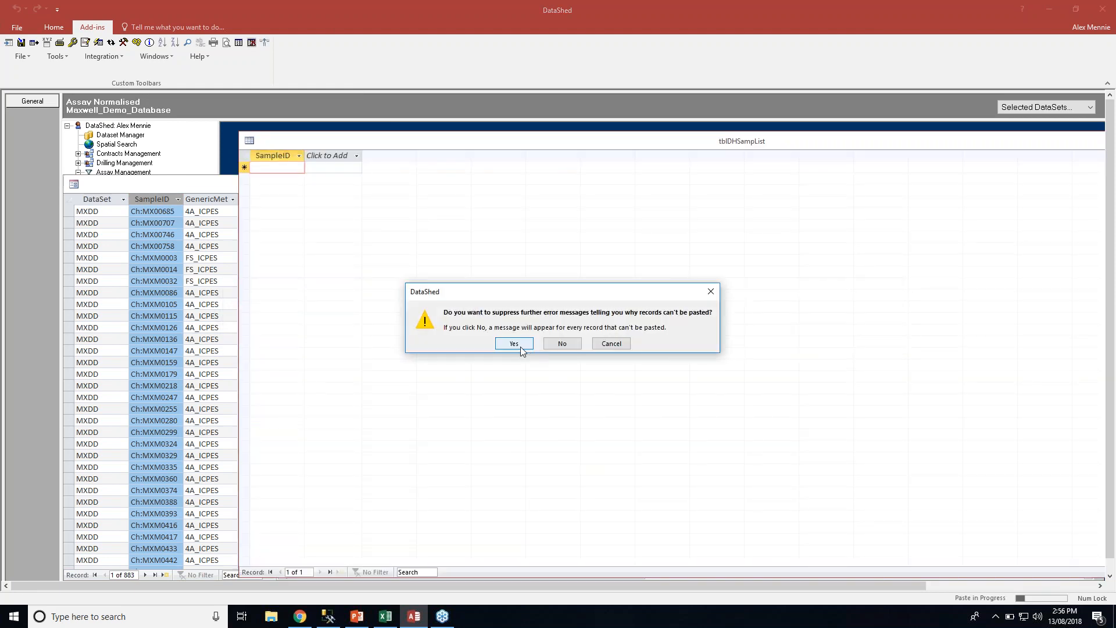
{"action": "left_click", "coordinate": [521, 346]}
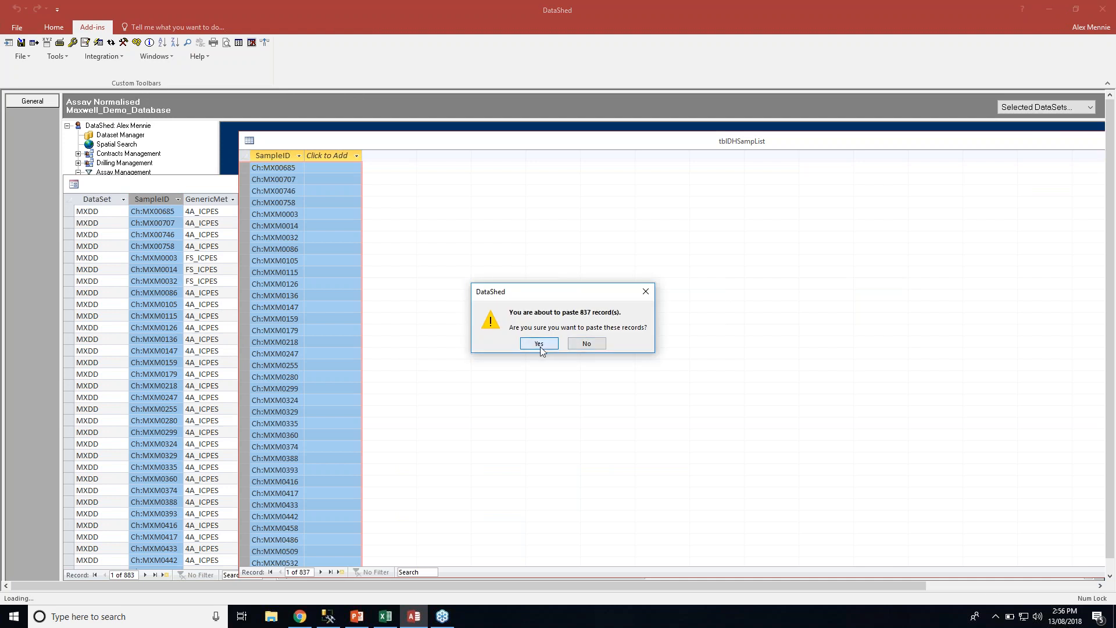
{"action": "left_click", "coordinate": [537, 347]}
{"action": "left_click", "coordinate": [562, 348]}
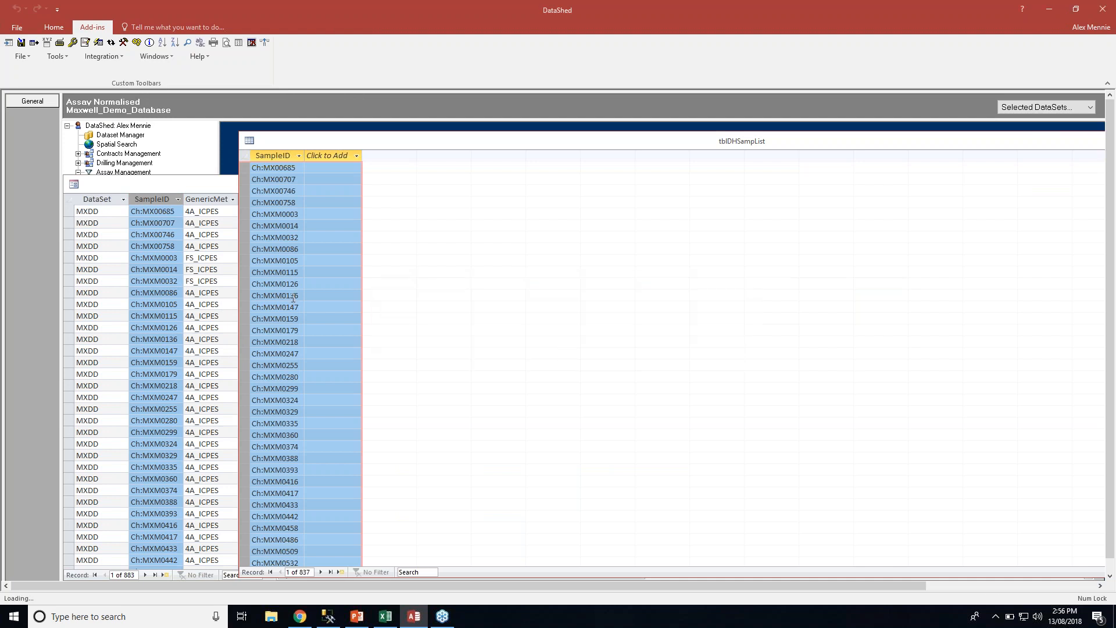
{"action": "left_click_drag", "start_coordinate": [276, 296], "coordinate": [276, 307]}
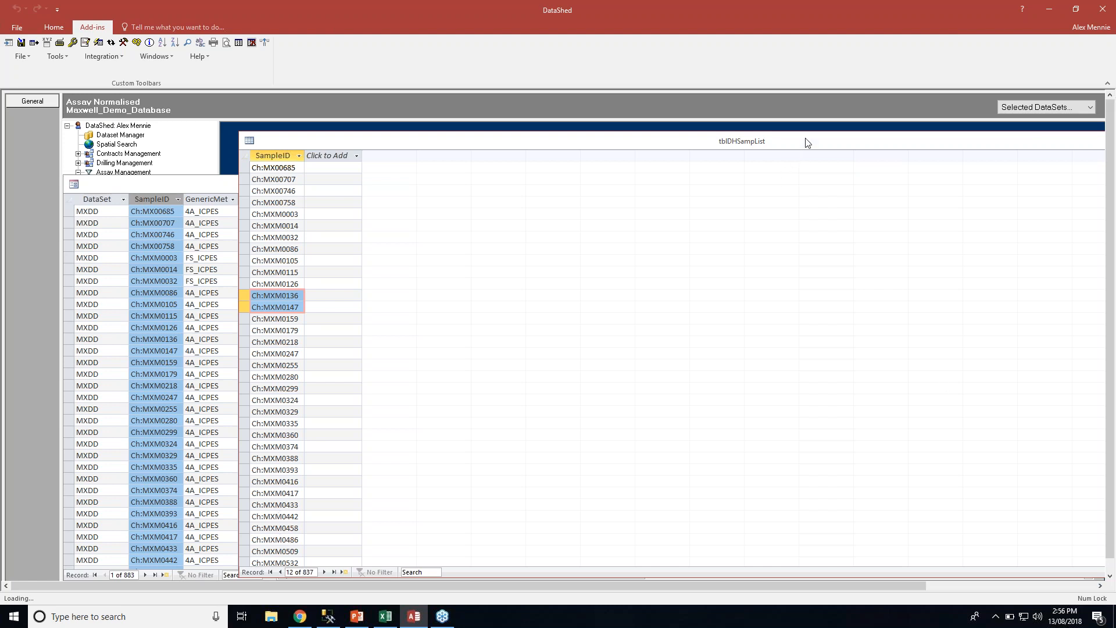
{"action": "left_click_drag", "start_coordinate": [778, 146], "coordinate": [485, 217]}
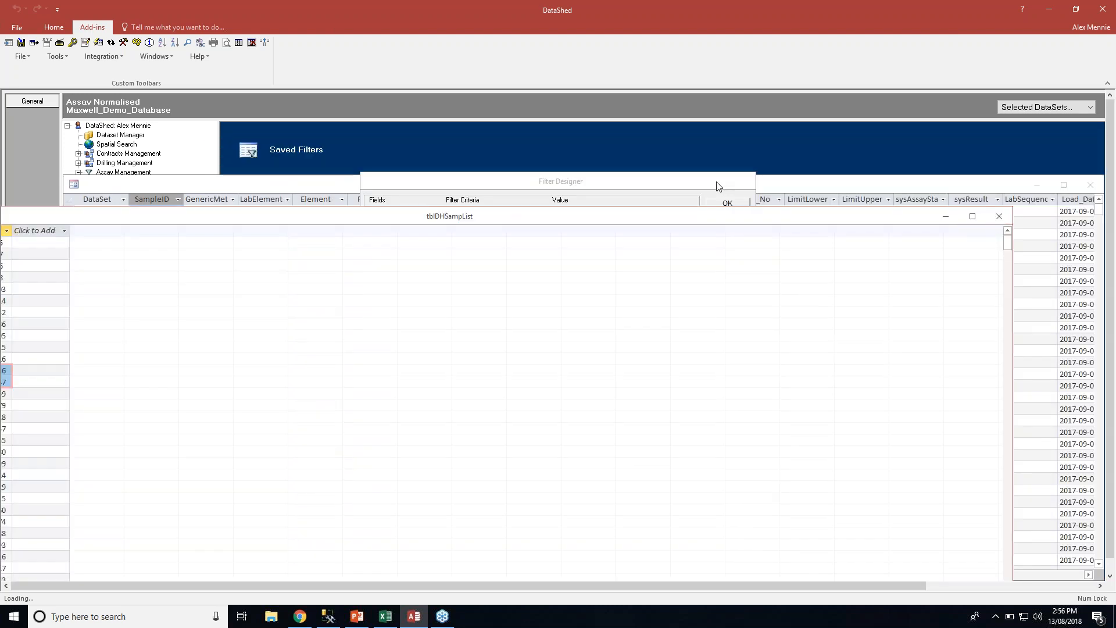
{"action": "left_click", "coordinate": [999, 216]}
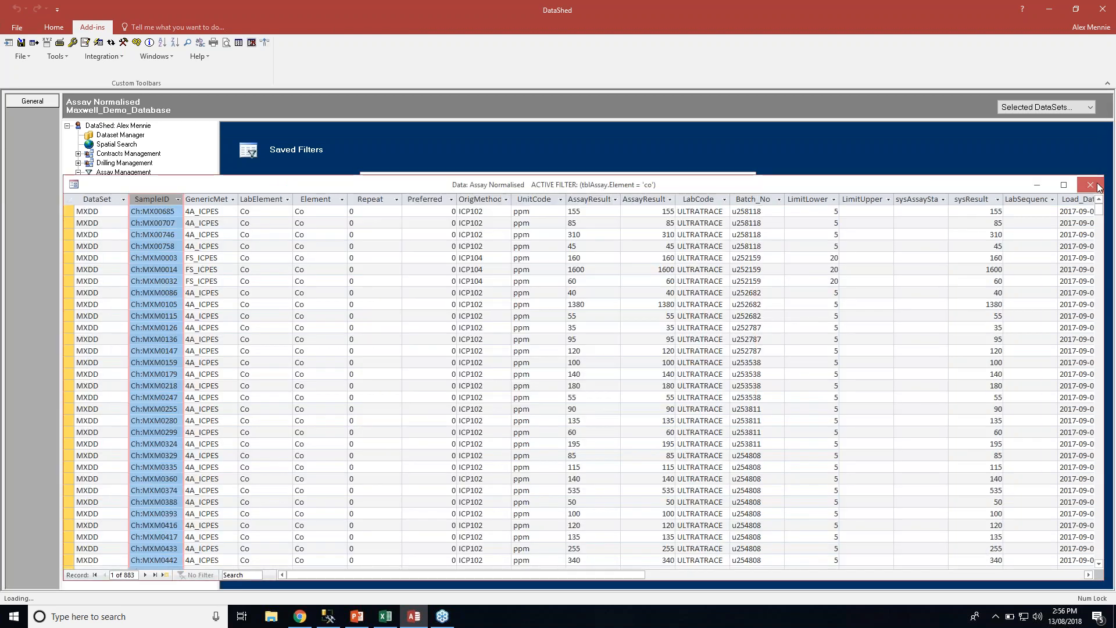
Close the Co assay data and add a 'SampleID is in the Sample List' criterion
{"action": "left_click", "coordinate": [538, 351]}
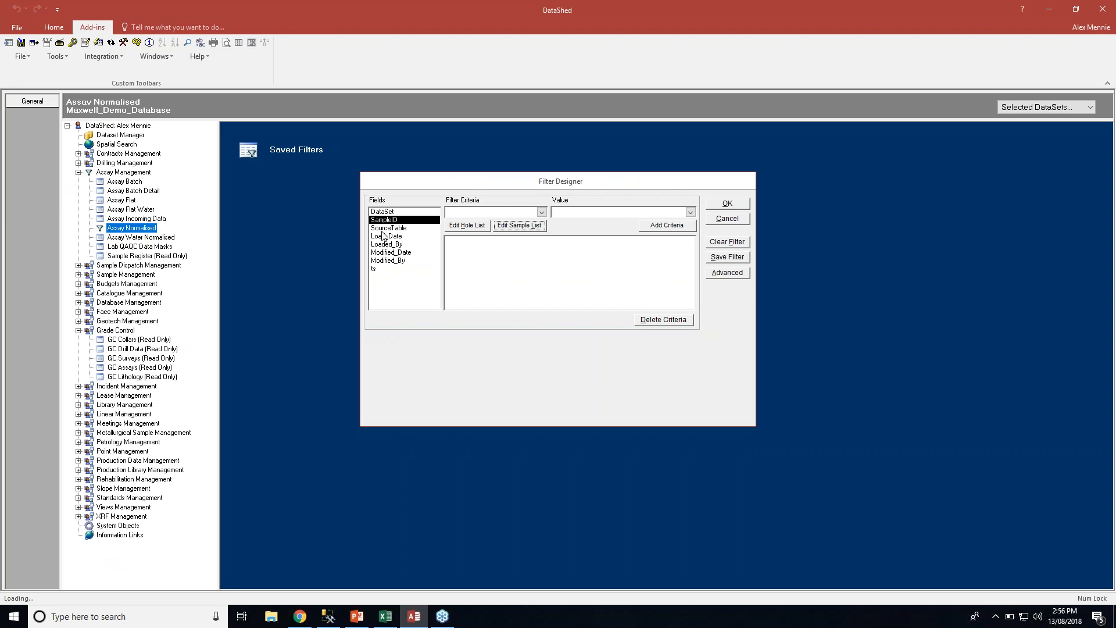
{"action": "left_click", "coordinate": [542, 211]}
{"action": "left_click", "coordinate": [394, 225]}
{"action": "left_click", "coordinate": [542, 212]}
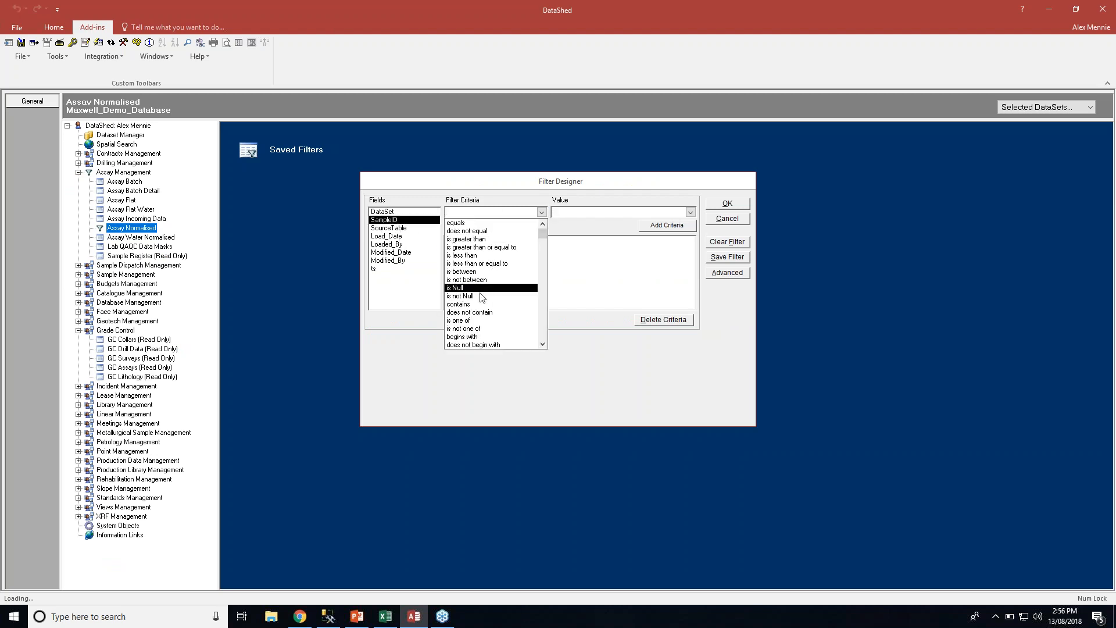
{"action": "left_click", "coordinate": [483, 336]}
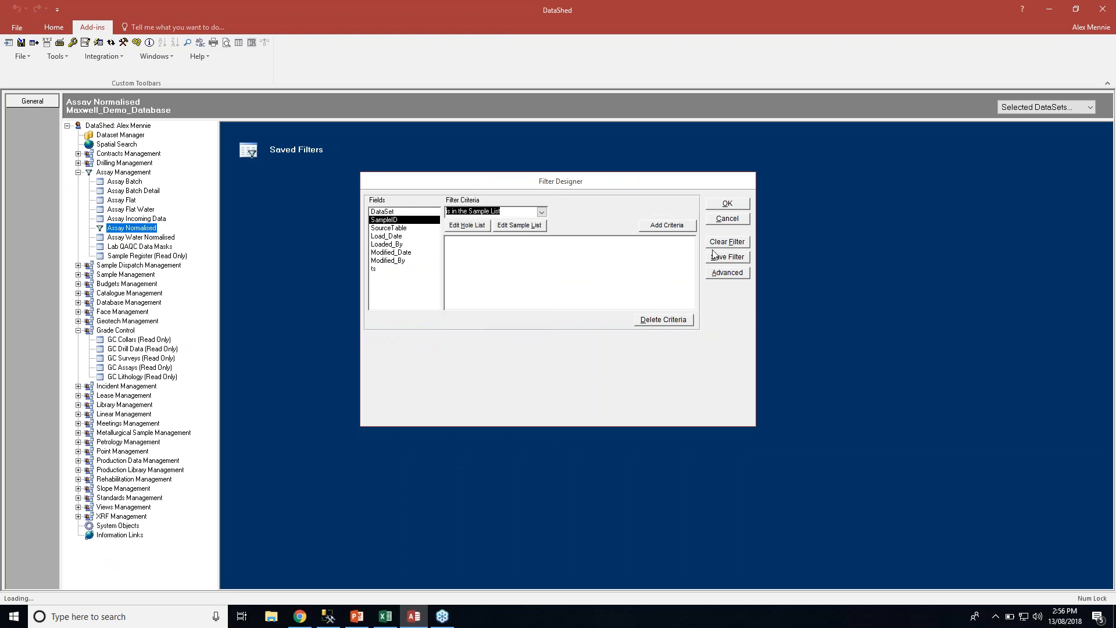
{"action": "left_click", "coordinate": [667, 225]}
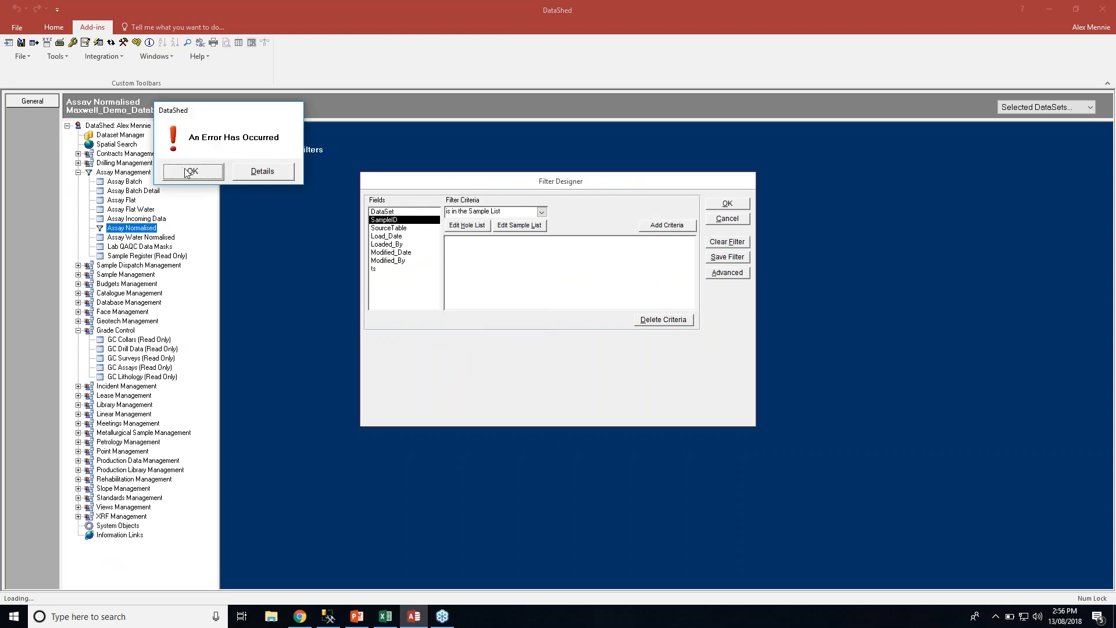
Dismiss the filter error, cancel the Filter Designer, and switch via Assay Flat back to Assay Normalised
{"action": "left_click", "coordinate": [188, 179]}
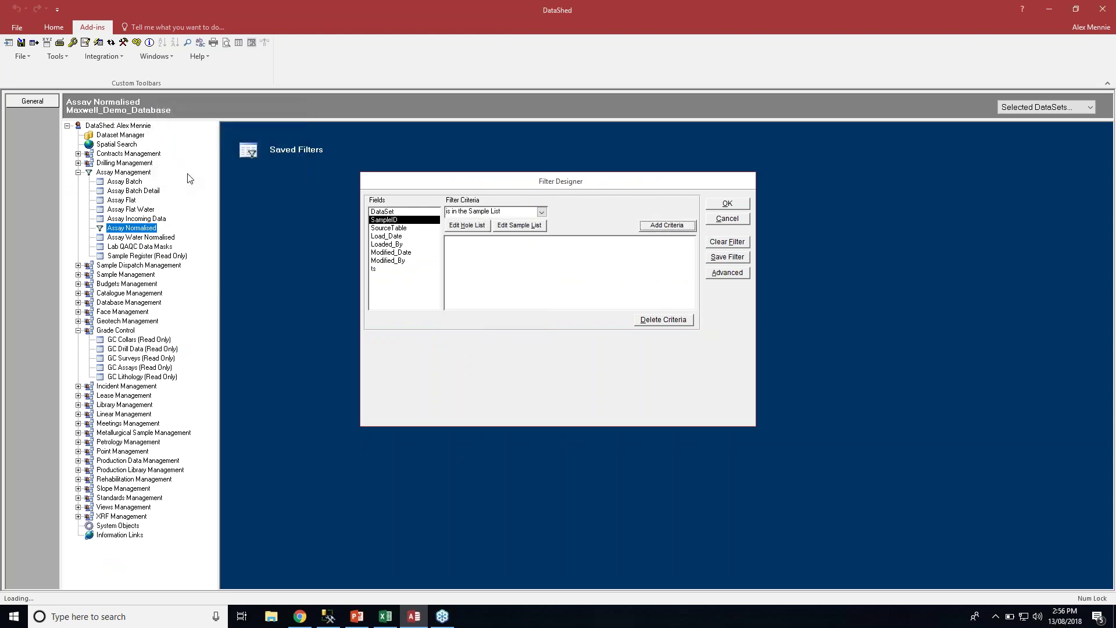
{"action": "left_click", "coordinate": [727, 219]}
{"action": "left_click", "coordinate": [122, 200]}
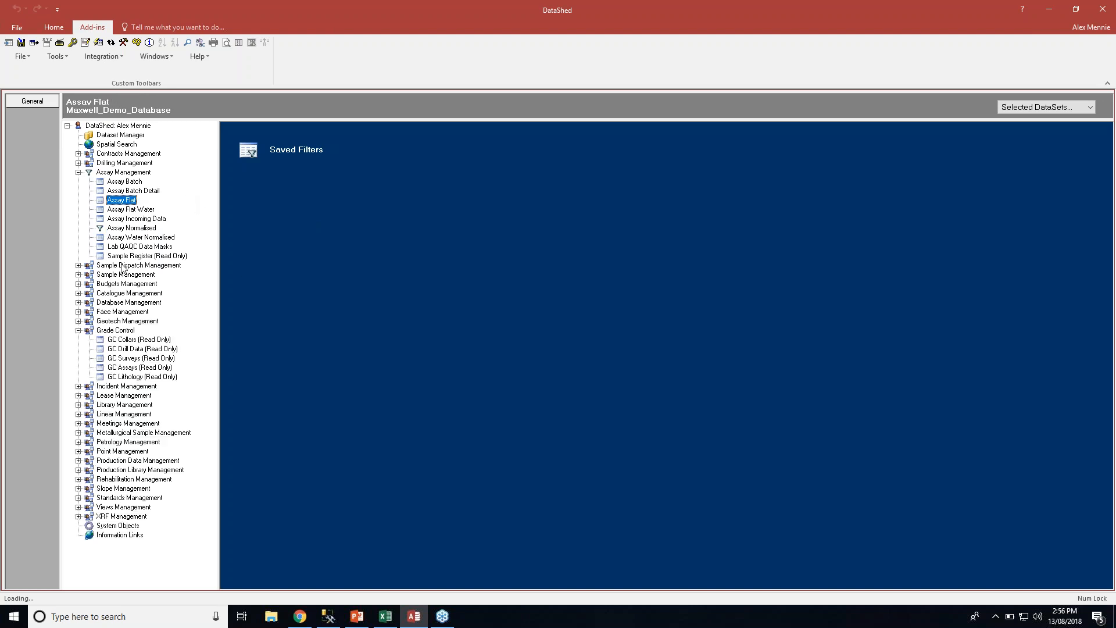
{"action": "left_click", "coordinate": [139, 246]}
Copy the SampleID column from Assay Normalised and close it keeping the clipboard
{"action": "left_click", "coordinate": [130, 228]}
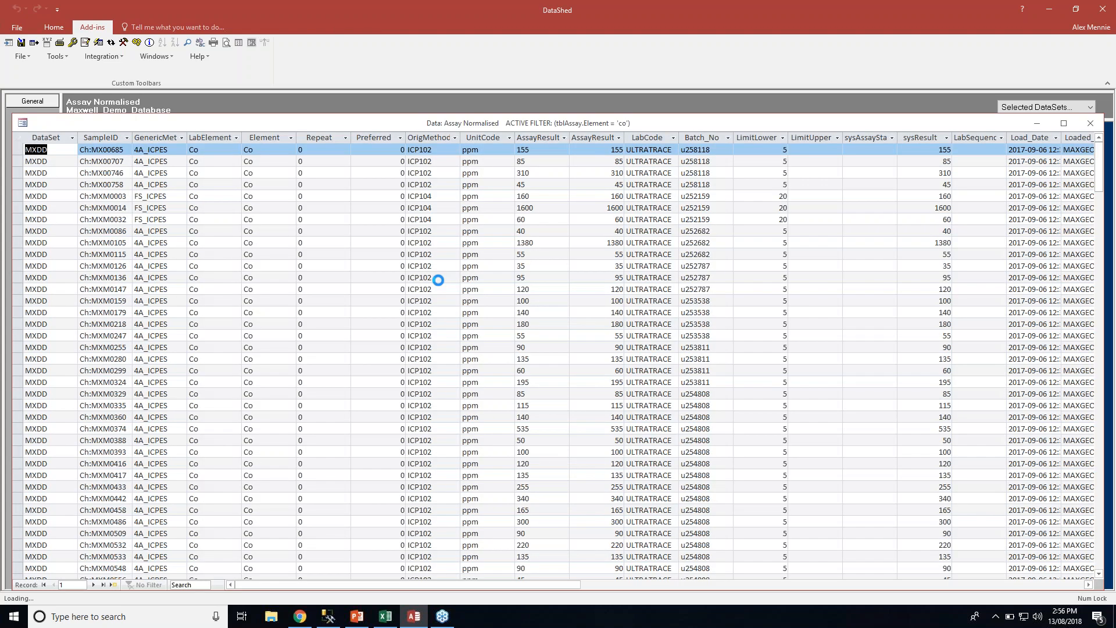
{"action": "left_click", "coordinate": [100, 137]}
{"action": "key", "text": "ctrl+c"}
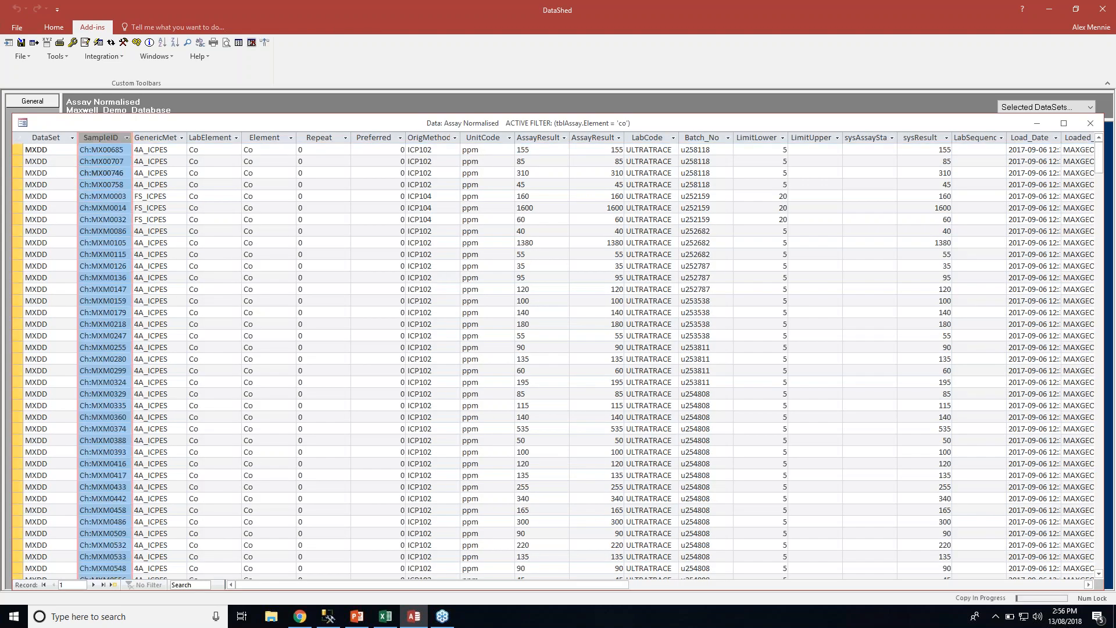
{"action": "left_click", "coordinate": [1090, 122]}
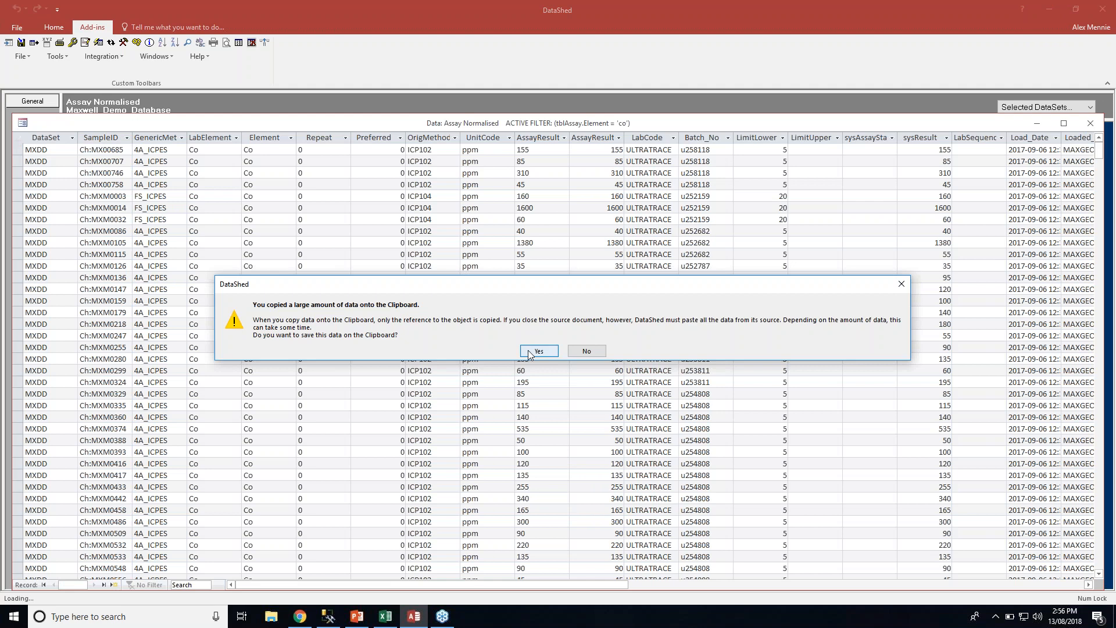
{"action": "left_click", "coordinate": [538, 351]}
Paste the copied SampleIDs into Sample Register's sample list and jump to the last of 837 records
{"action": "right_click", "coordinate": [146, 255]}
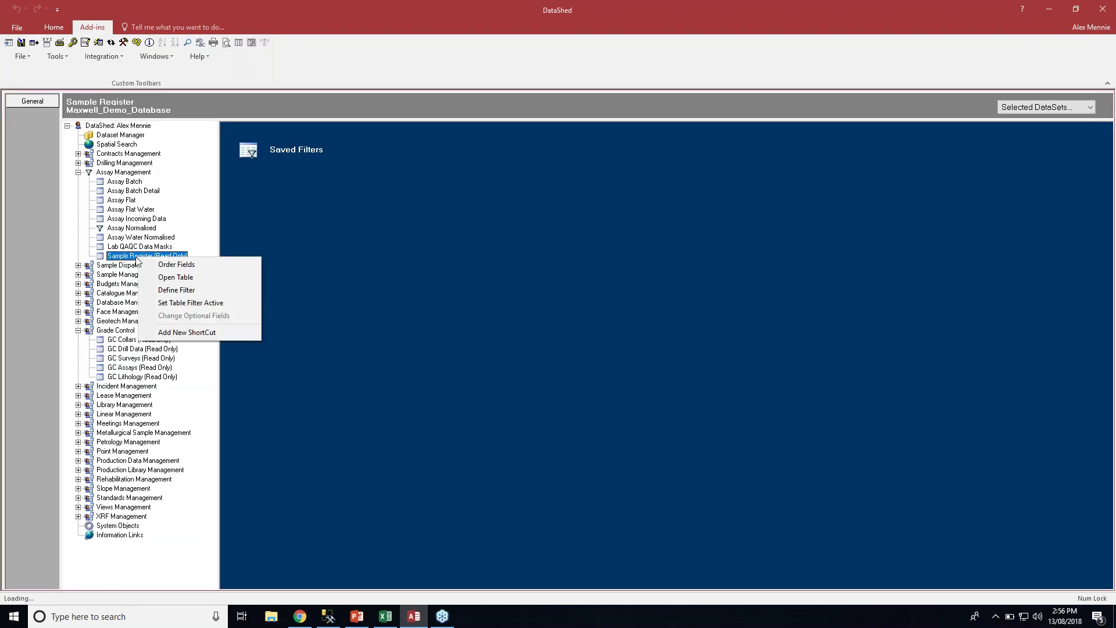
{"action": "left_click", "coordinate": [175, 290]}
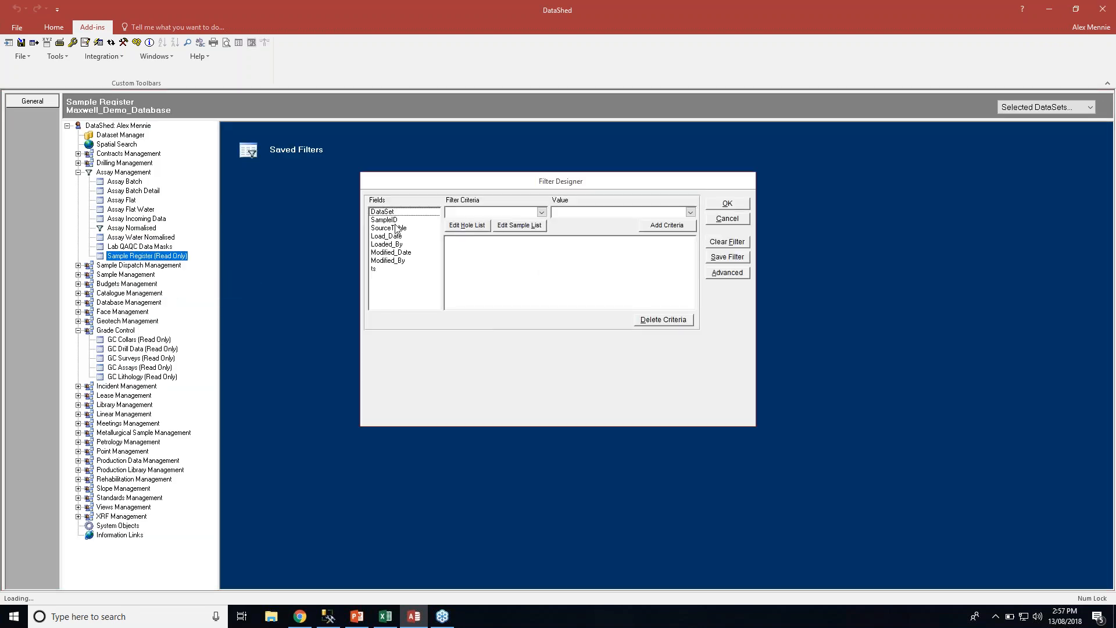
{"action": "left_click", "coordinate": [519, 225]}
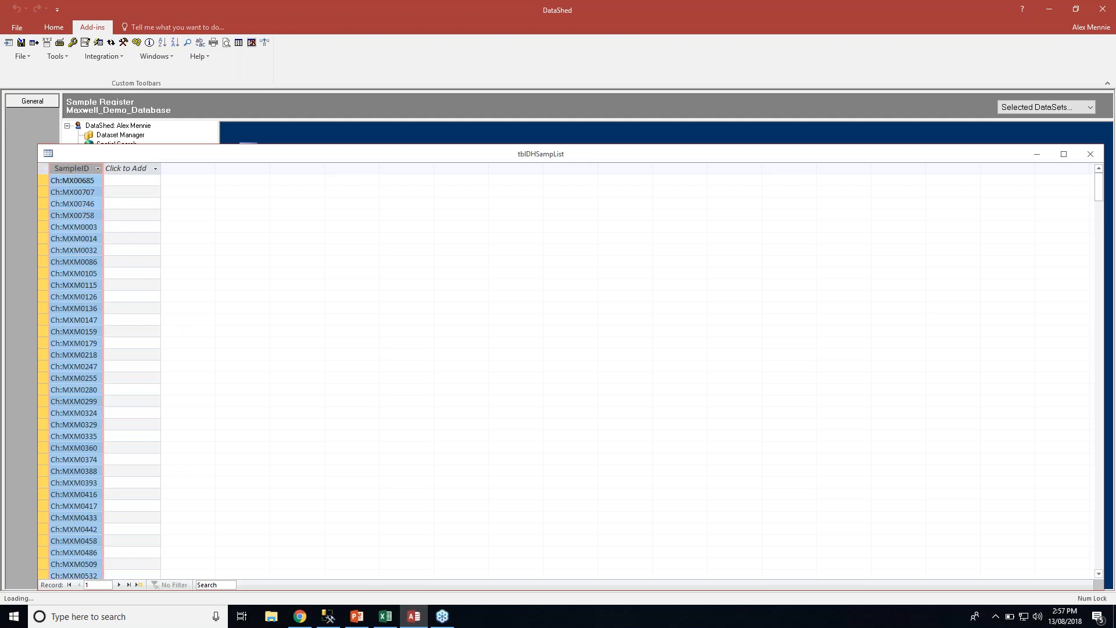
{"action": "key", "text": "ctrl+v"}
{"action": "left_click", "coordinate": [538, 341]}
{"action": "left_click", "coordinate": [538, 344]}
{"action": "left_click", "coordinate": [563, 350]}
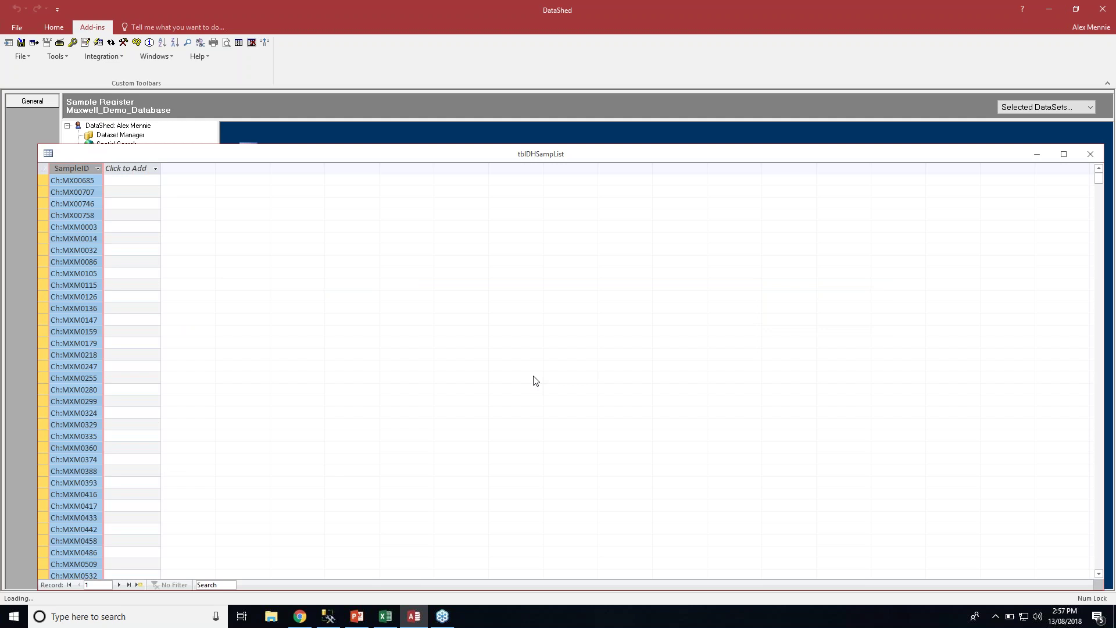
{"action": "left_click", "coordinate": [129, 584]}
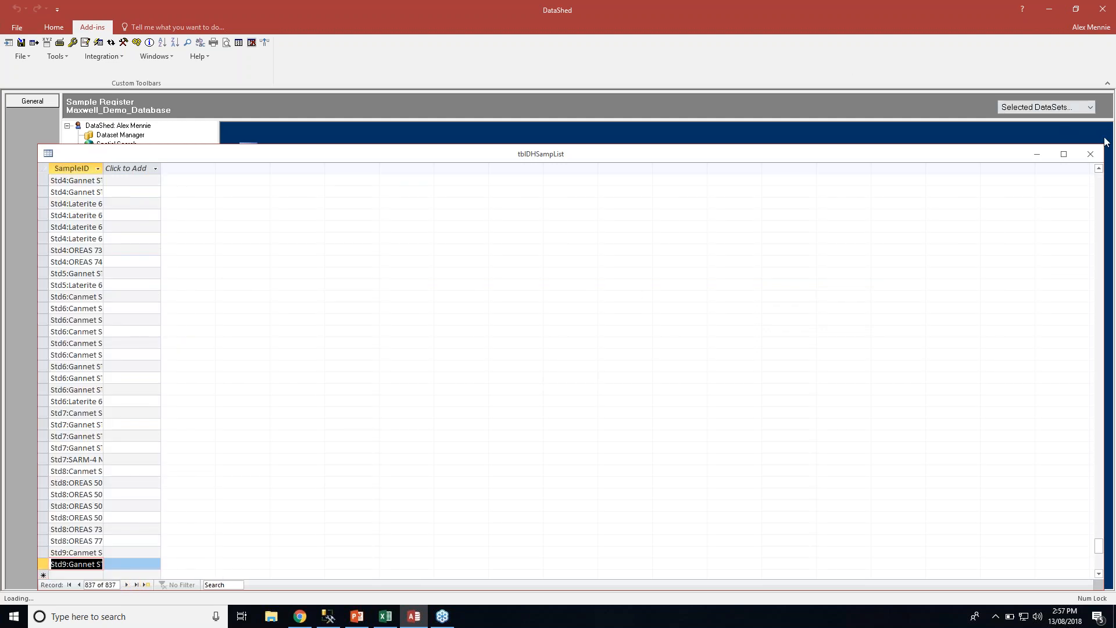
Apply 'SampleID is in the Sample List' to Sample Register, view the 837 filtered records, then close them
{"action": "left_click", "coordinate": [1090, 154]}
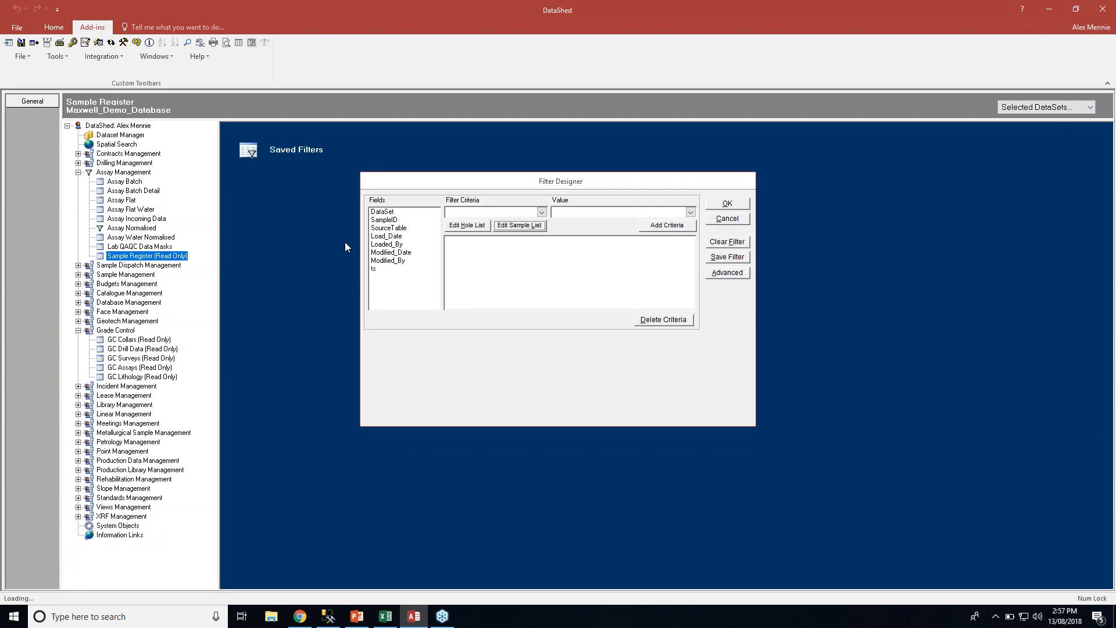
{"action": "left_click", "coordinate": [383, 220]}
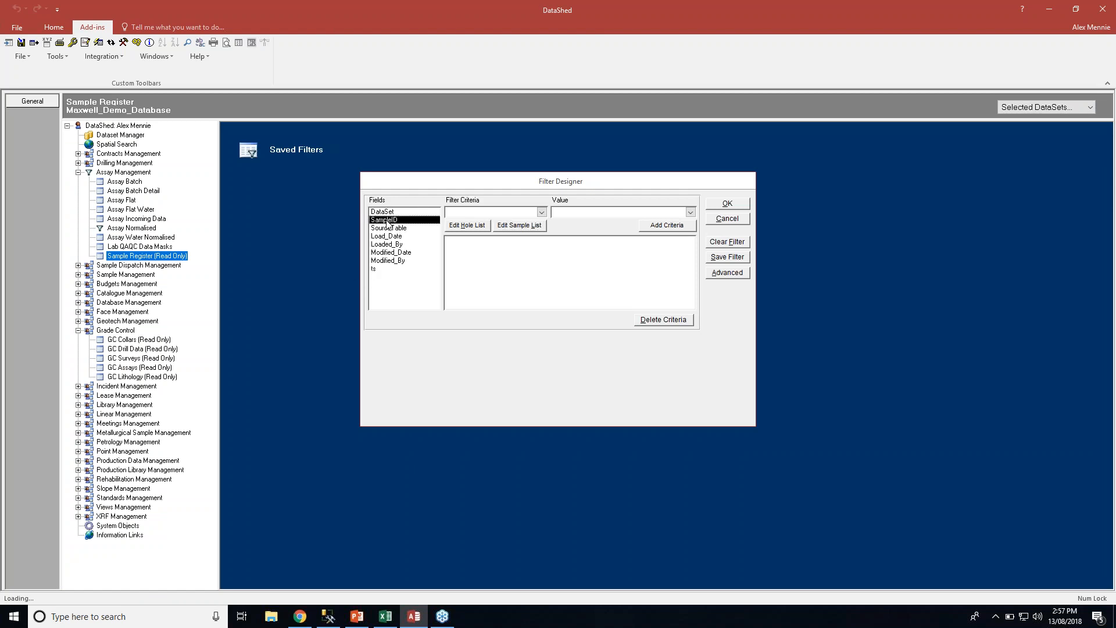
{"action": "left_click", "coordinate": [541, 213]}
{"action": "scroll", "coordinate": [545, 288], "scroll_direction": "down", "scroll_amount": 2}
{"action": "scroll", "coordinate": [545, 287], "scroll_direction": "down", "scroll_amount": 2}
{"action": "left_click", "coordinate": [493, 336]}
{"action": "left_click", "coordinate": [667, 225]}
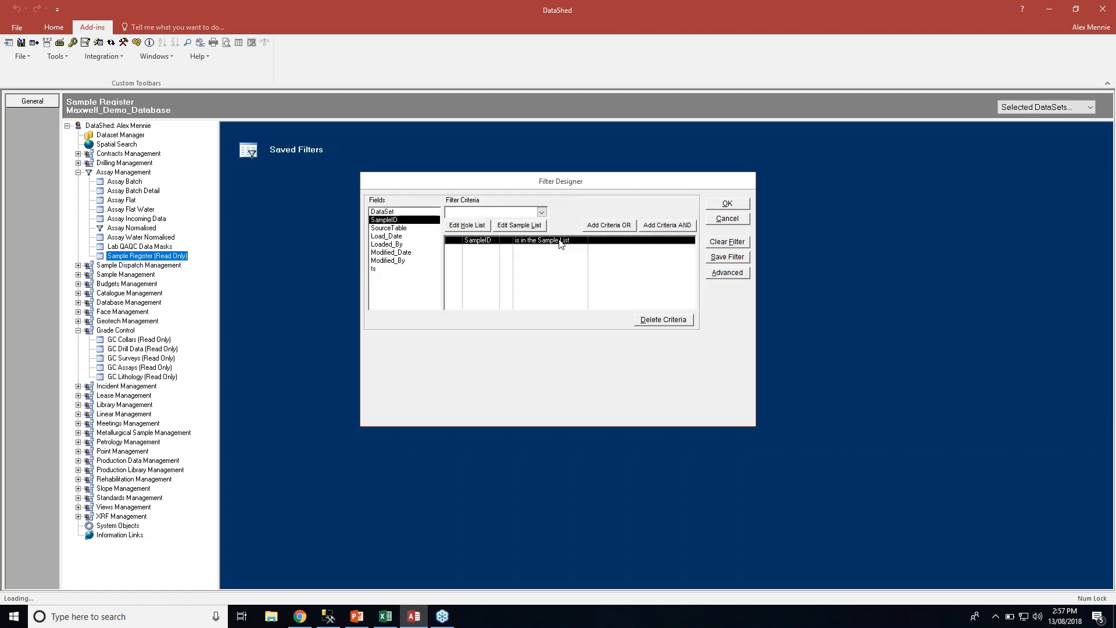
{"action": "left_click", "coordinate": [728, 203]}
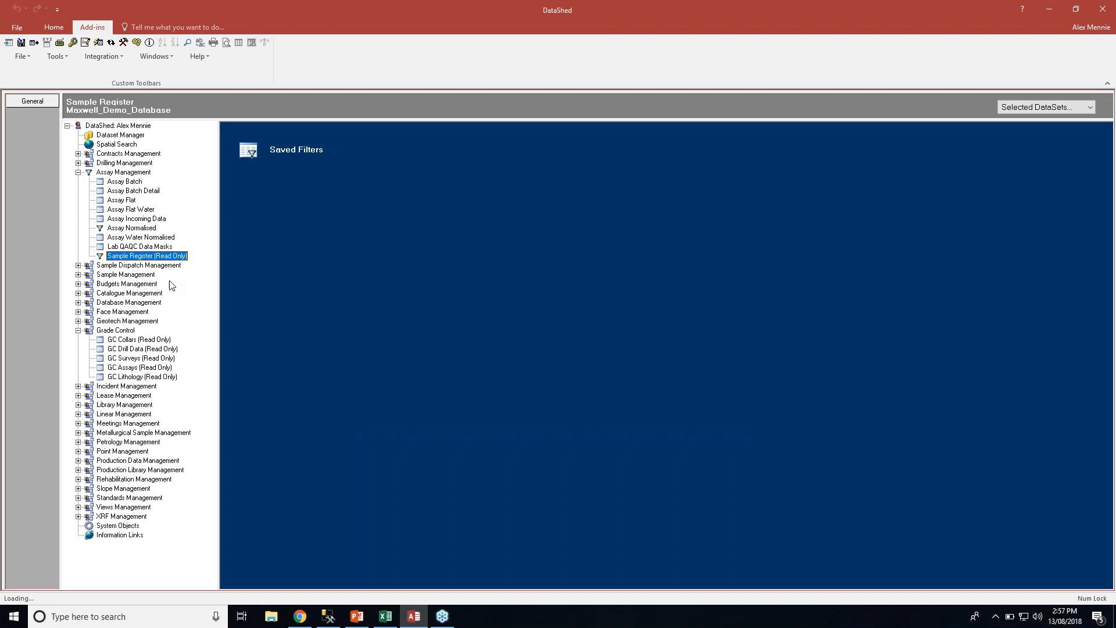
{"action": "left_click", "coordinate": [141, 237]}
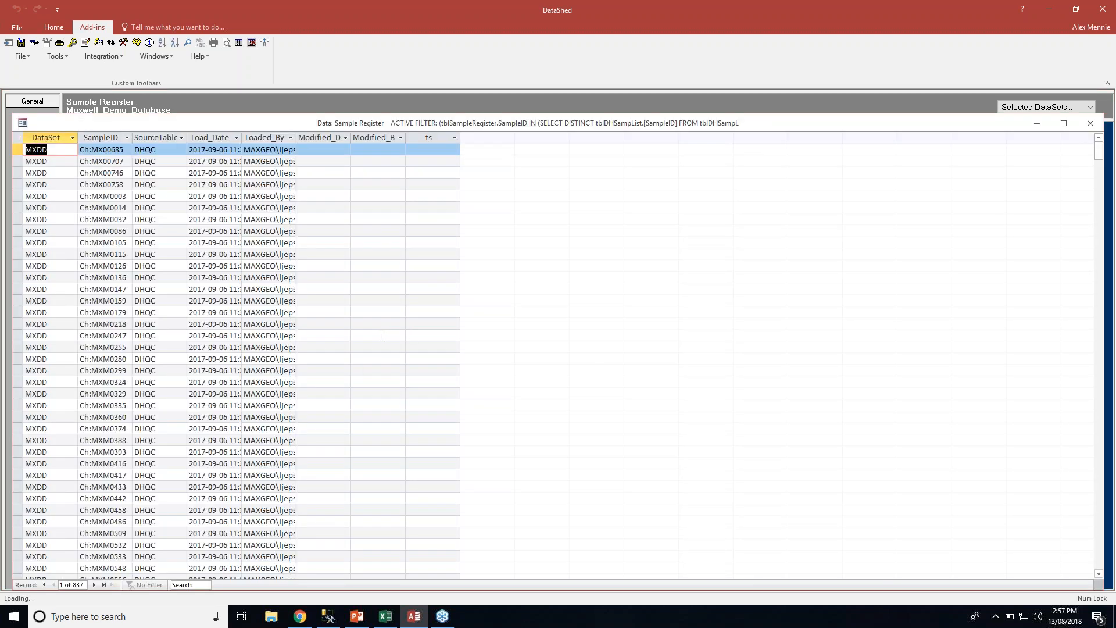
{"action": "left_click", "coordinate": [1091, 128]}
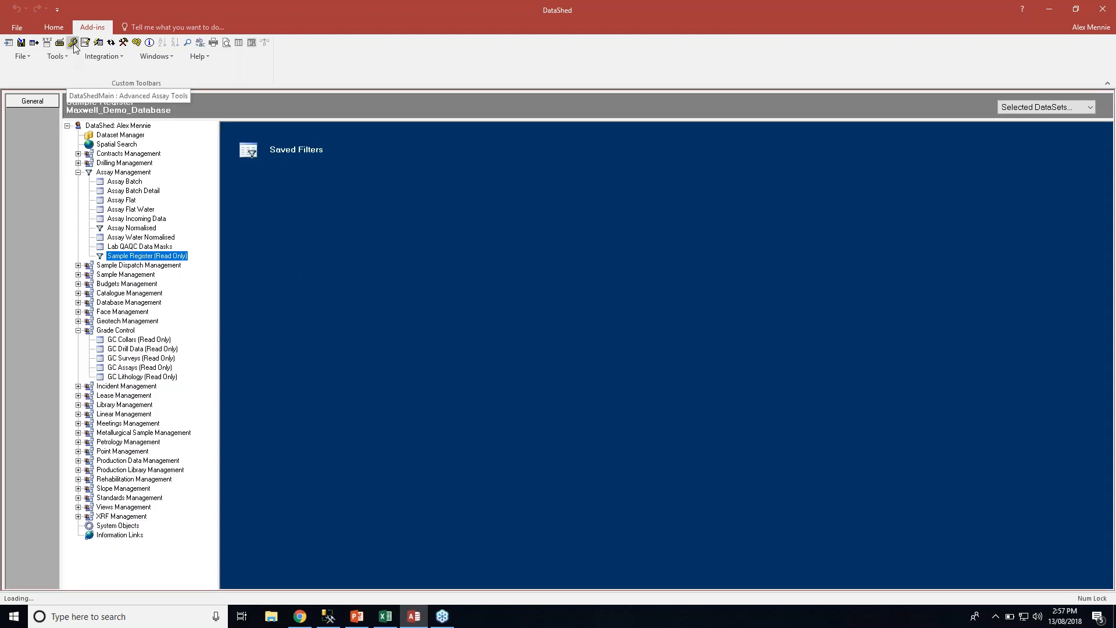
Run the Assay Ranking Engine on tblAssay for the filtered Sample Register and dismiss its messages
{"action": "left_click", "coordinate": [74, 43]}
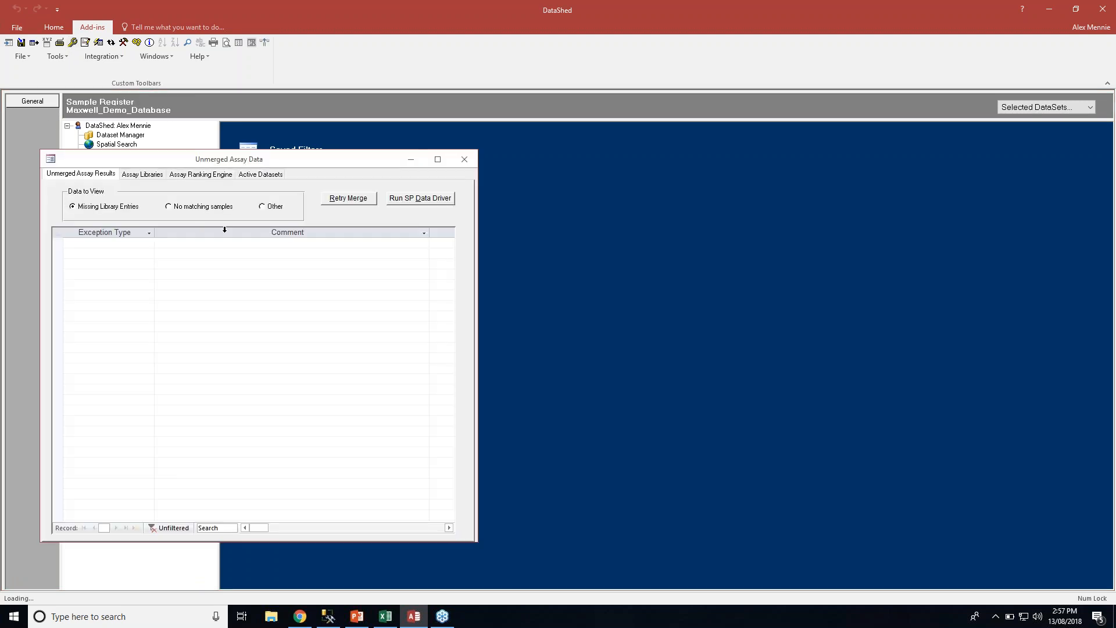
{"action": "left_click", "coordinate": [212, 176]}
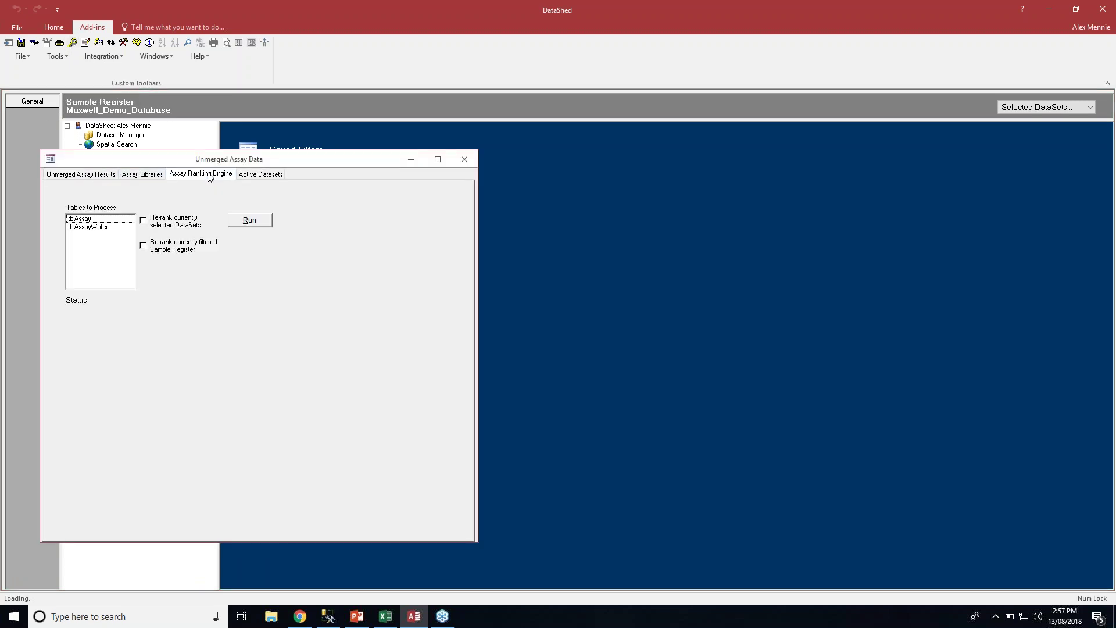
{"action": "left_click", "coordinate": [82, 218]}
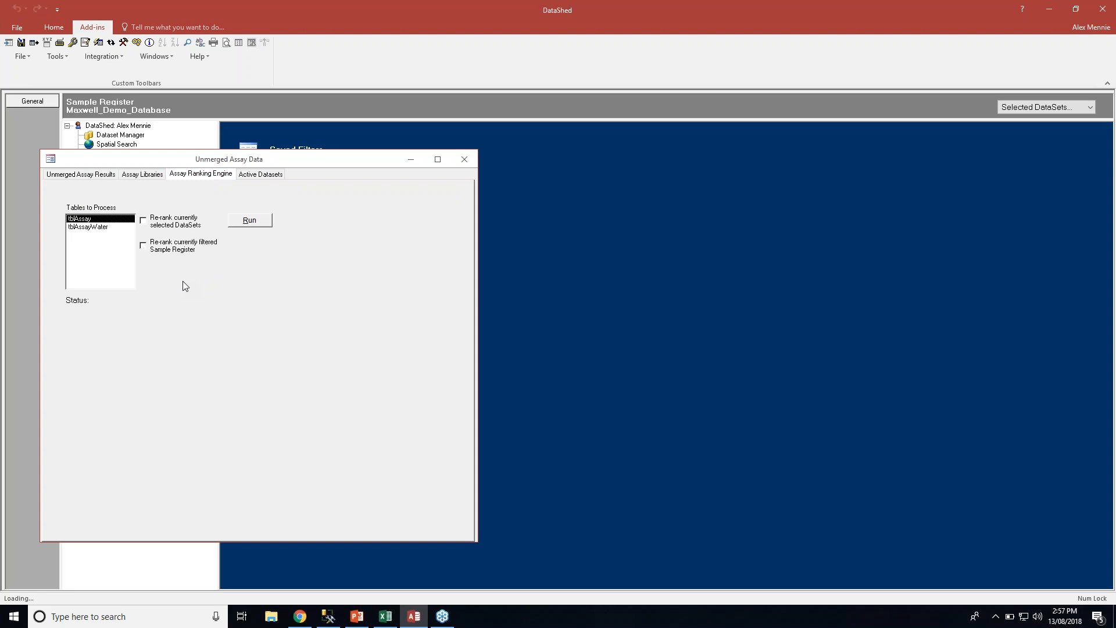
{"action": "left_click", "coordinate": [143, 245]}
{"action": "left_click", "coordinate": [251, 222]}
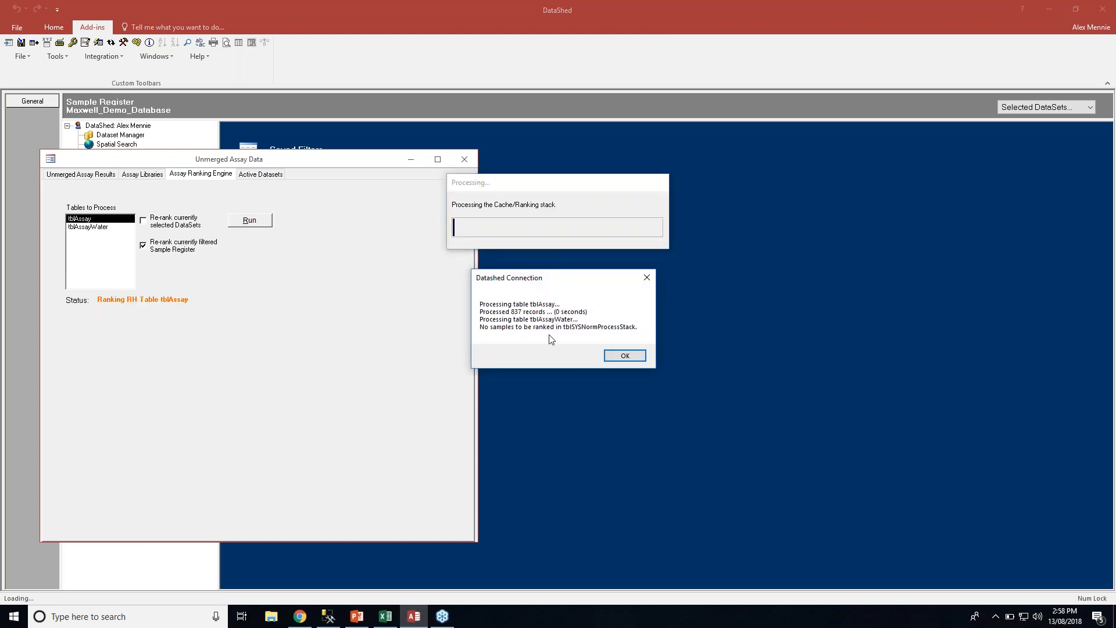
{"action": "left_click", "coordinate": [621, 356]}
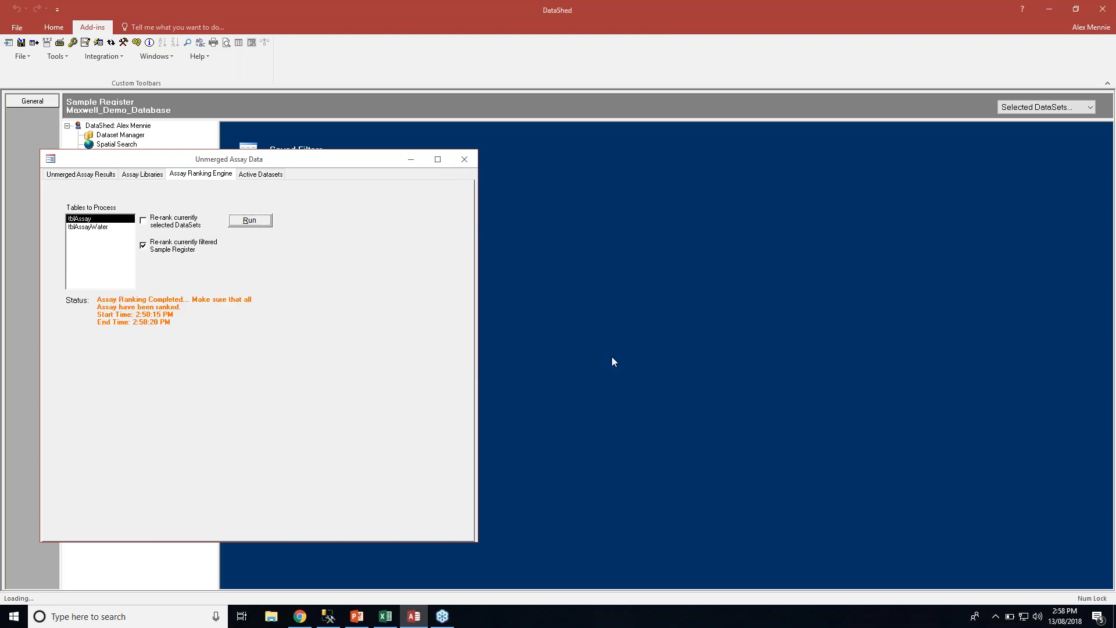
{"action": "left_click_drag", "start_coordinate": [308, 160], "coordinate": [636, 172]}
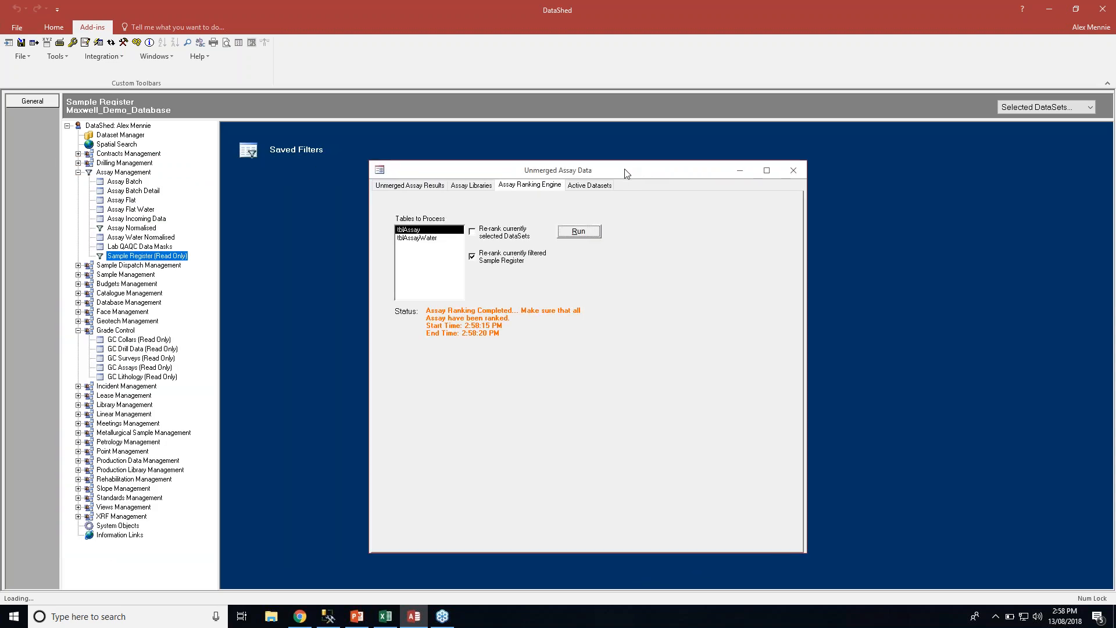
View Assay Flat, step through Co_ppb values for MXM0179, MX00758, MXM0003, and dock the grid
{"action": "double_click", "coordinate": [121, 200]}
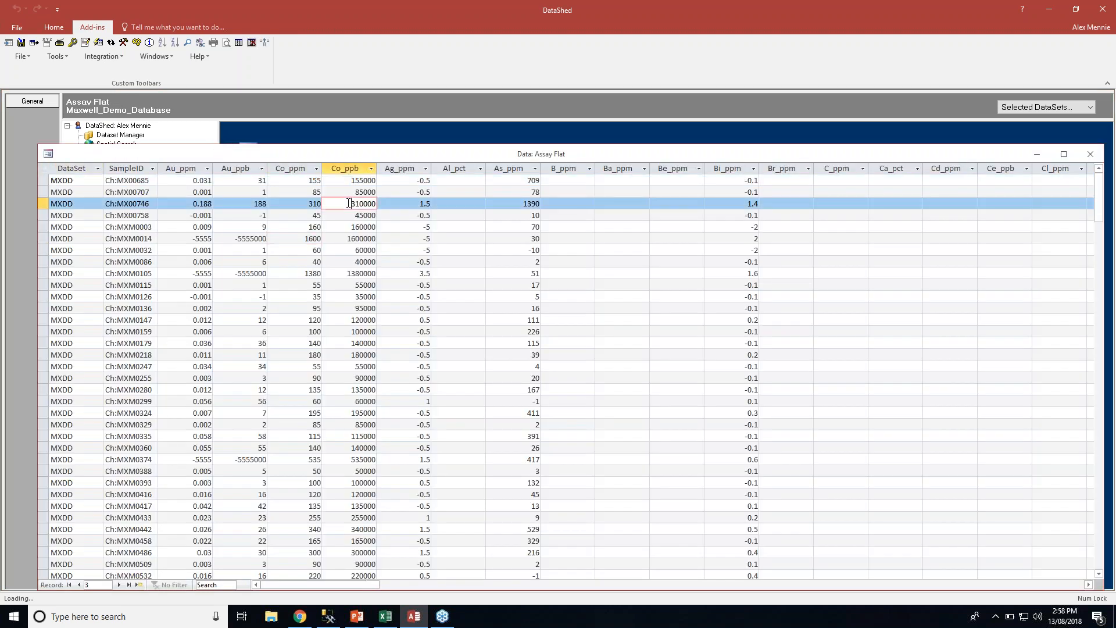
{"action": "left_click", "coordinate": [349, 181]}
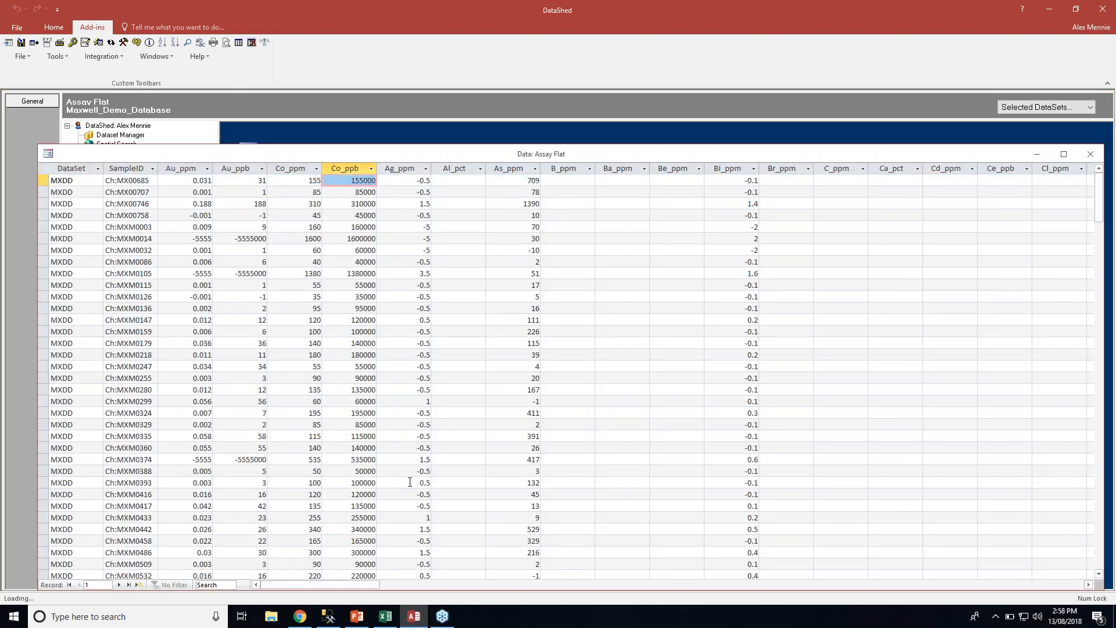
{"action": "key", "text": "Down"}
{"action": "key", "text": "Down"}
{"action": "key", "text": "Up"}
{"action": "key", "text": "Up"}
{"action": "key", "text": "Down"}
{"action": "key", "text": "Down"}
{"action": "key", "text": "Down"}
{"action": "key", "text": "Down"}
{"action": "key", "text": "Down"}
{"action": "key", "text": "Down"}
{"action": "key", "text": "Down"}
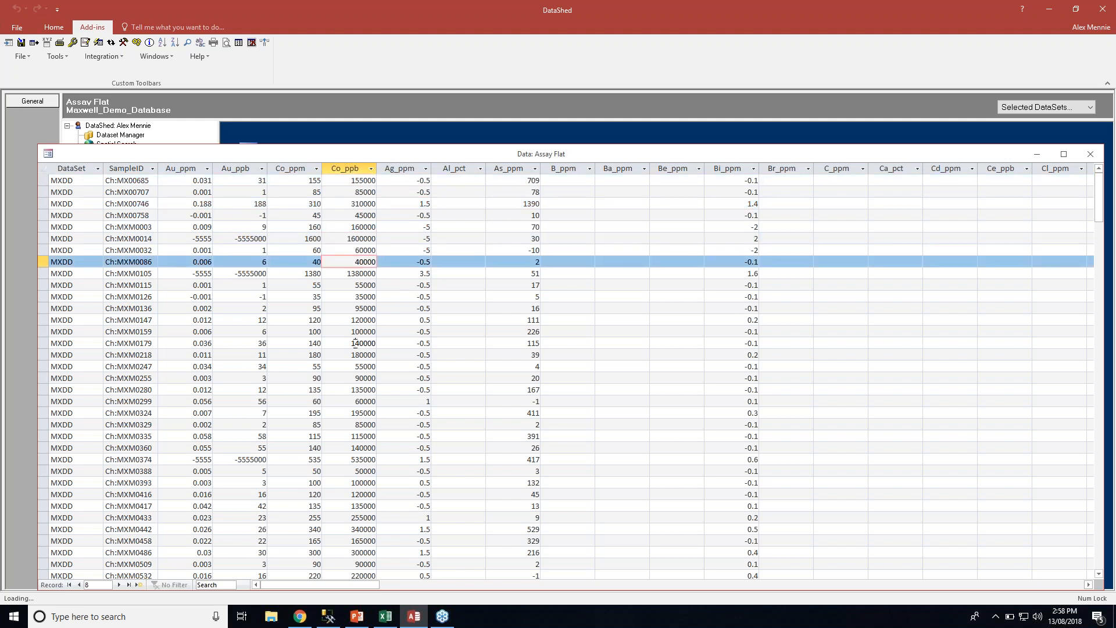
{"action": "left_click", "coordinate": [355, 343]}
{"action": "scroll", "coordinate": [342, 412], "scroll_direction": "down", "scroll_amount": 2}
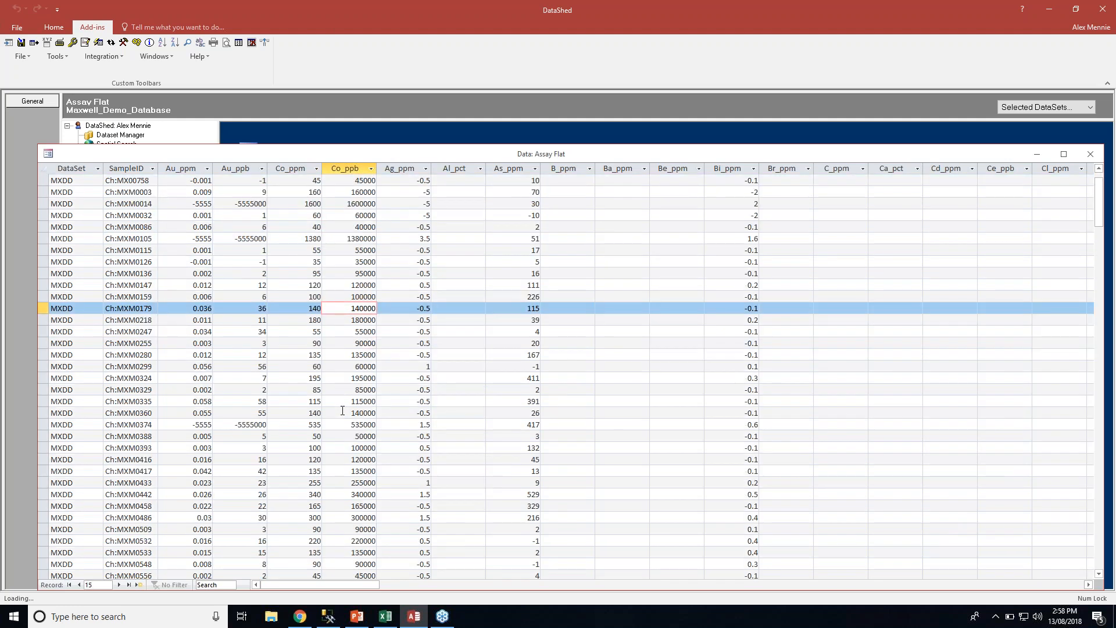
{"action": "scroll", "coordinate": [343, 411], "scroll_direction": "down", "scroll_amount": 2}
{"action": "scroll", "coordinate": [341, 411], "scroll_direction": "down", "scroll_amount": 1}
{"action": "scroll", "coordinate": [350, 367], "scroll_direction": "up", "scroll_amount": 2}
{"action": "scroll", "coordinate": [351, 368], "scroll_direction": "up", "scroll_amount": 2}
{"action": "left_click", "coordinate": [349, 181]}
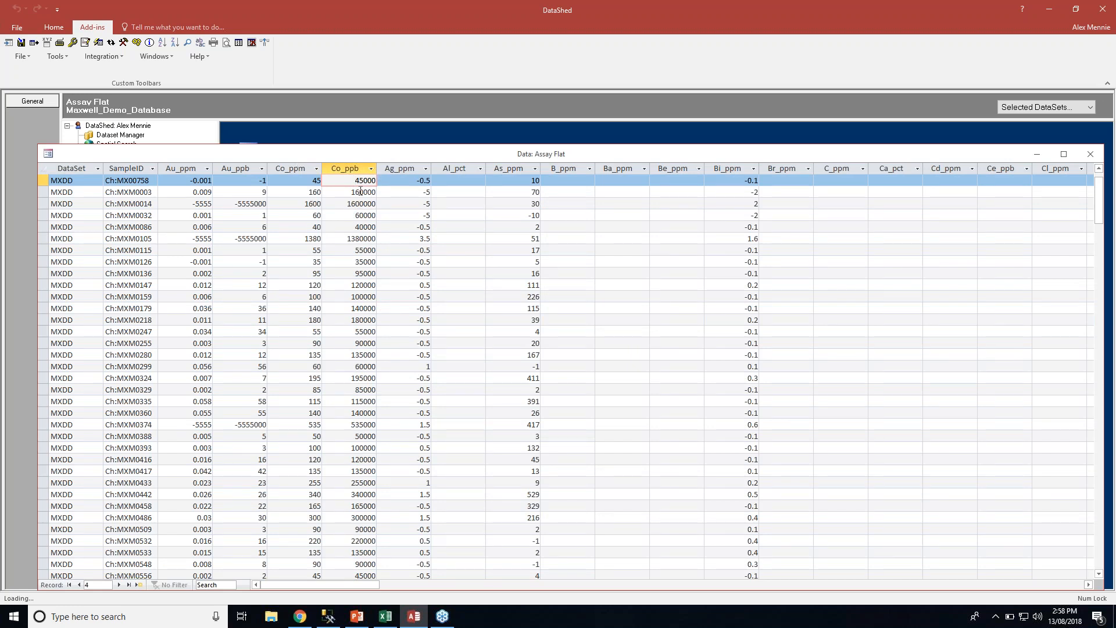
{"action": "left_click", "coordinate": [351, 191]}
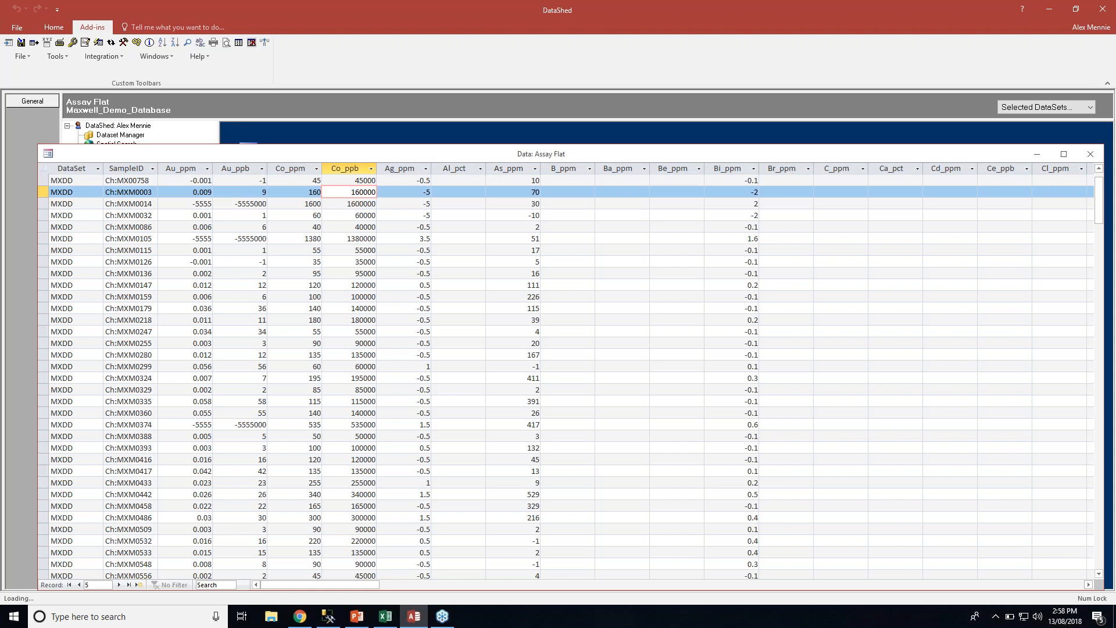
{"action": "double_click", "coordinate": [340, 155]}
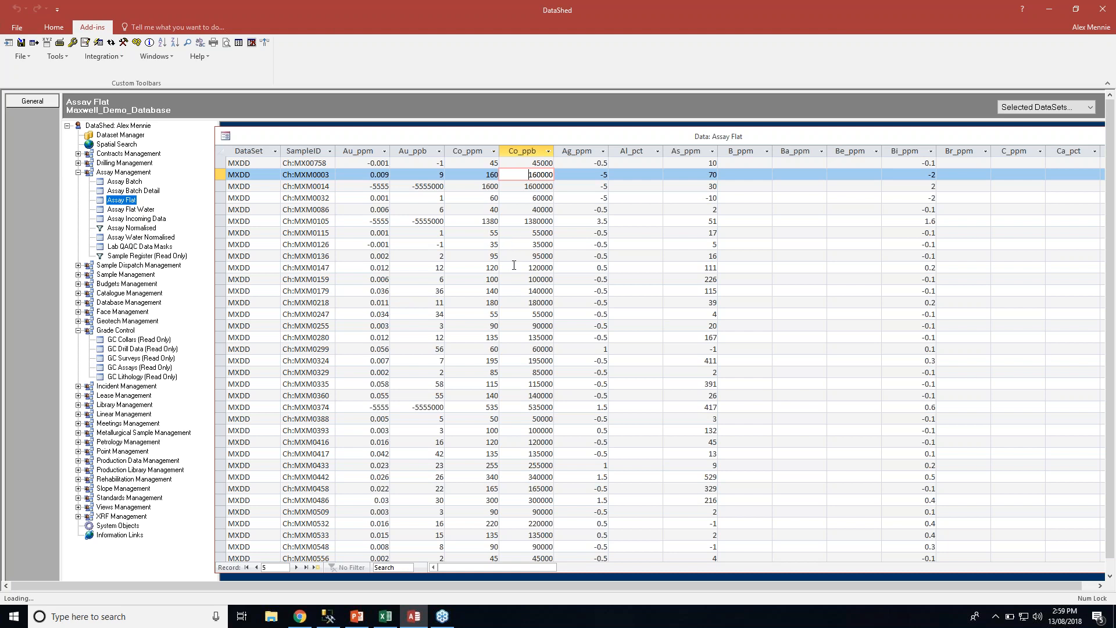
Inspect the blank Co_ppm and Co_ppb cells from MXDD00828 onward, then float the Assay Flat grid
{"action": "left_click", "coordinate": [537, 269]}
{"action": "scroll", "coordinate": [527, 305], "scroll_direction": "down", "scroll_amount": 5}
{"action": "scroll", "coordinate": [527, 305], "scroll_direction": "down", "scroll_amount": 5}
{"action": "scroll", "coordinate": [526, 304], "scroll_direction": "down", "scroll_amount": 5}
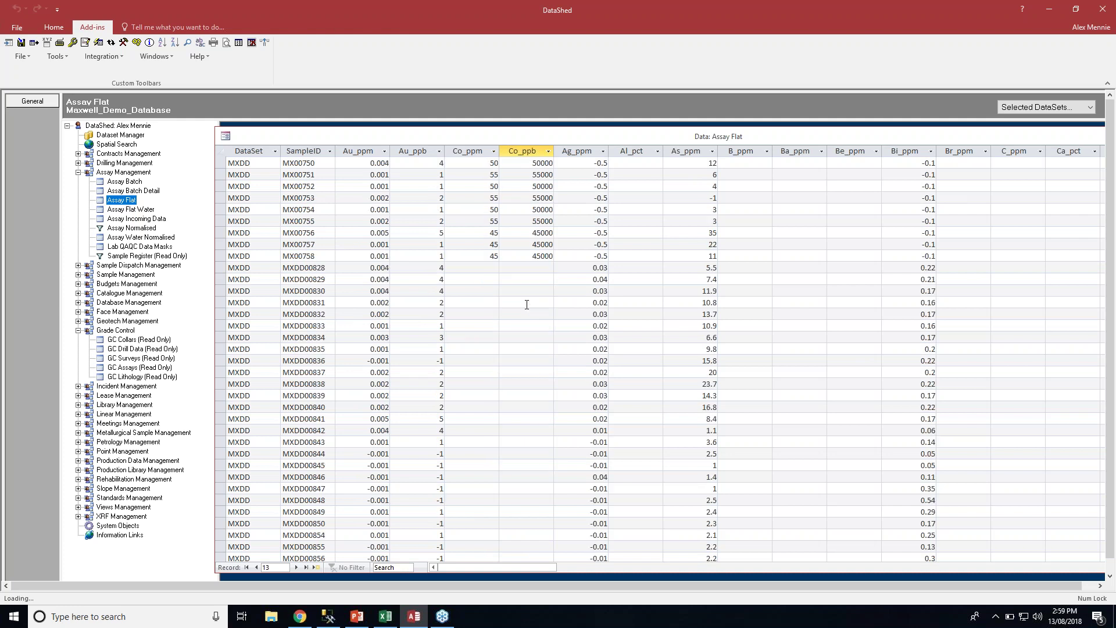
{"action": "left_click", "coordinate": [477, 266]}
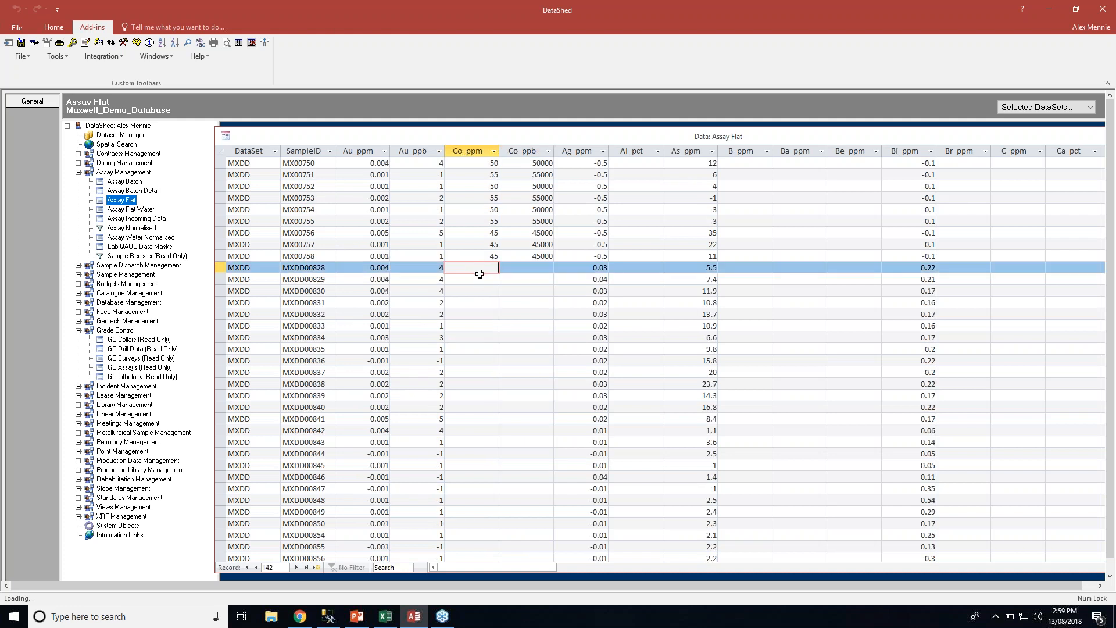
{"action": "left_click", "coordinate": [527, 267]}
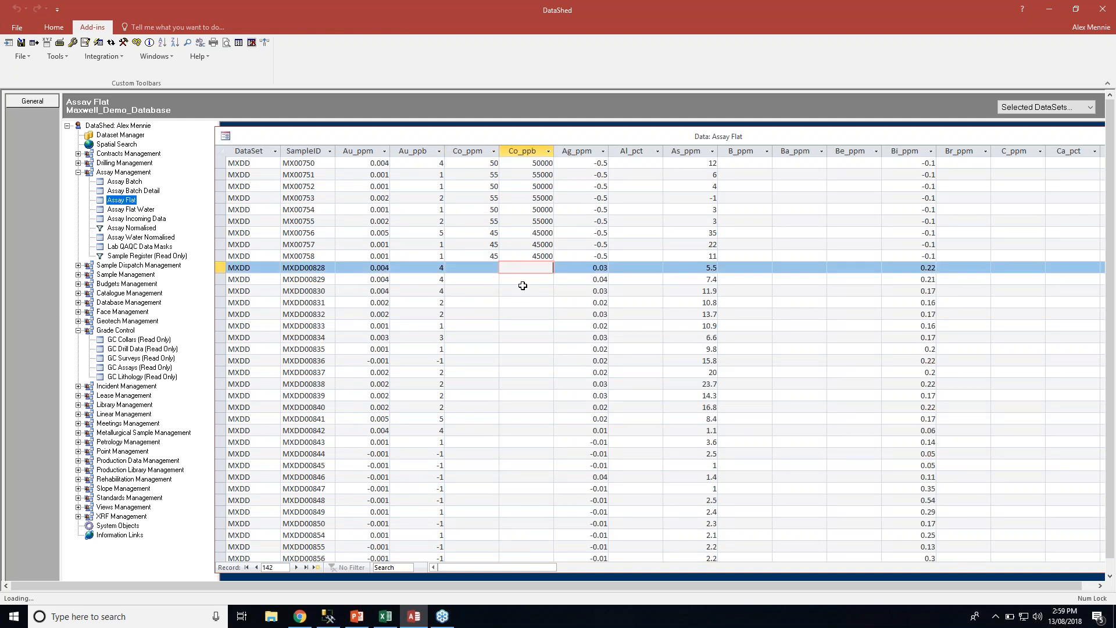
{"action": "left_click", "coordinate": [522, 280]}
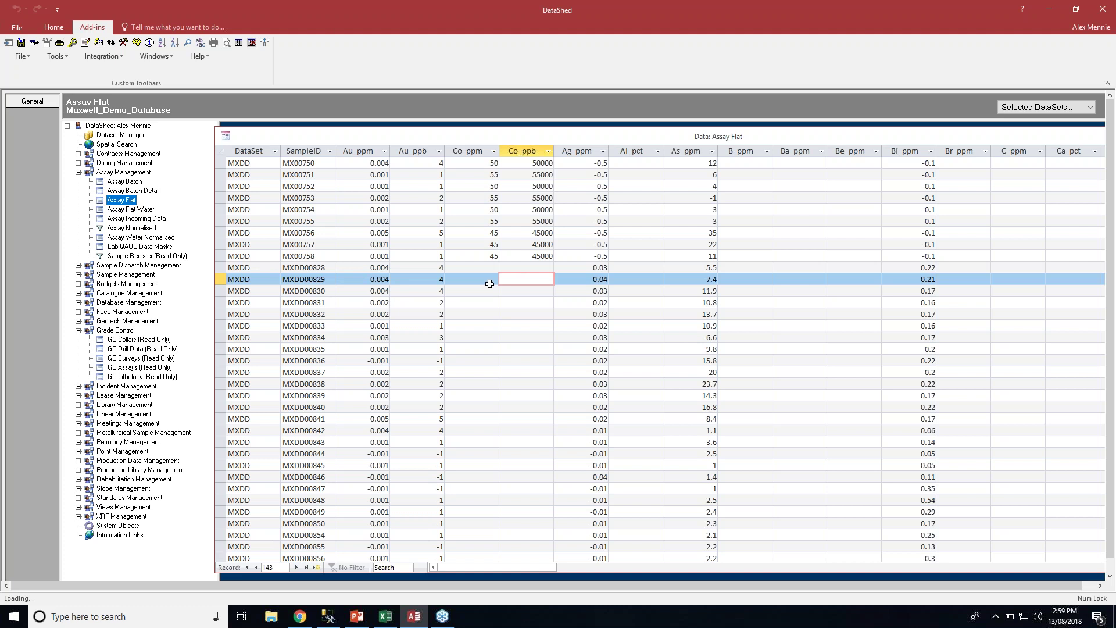
{"action": "left_click", "coordinate": [533, 374]}
{"action": "scroll", "coordinate": [536, 379], "scroll_direction": "up", "scroll_amount": 5}
{"action": "scroll", "coordinate": [523, 340], "scroll_direction": "down", "scroll_amount": 2}
{"action": "left_click_drag", "start_coordinate": [663, 136], "coordinate": [573, 162]}
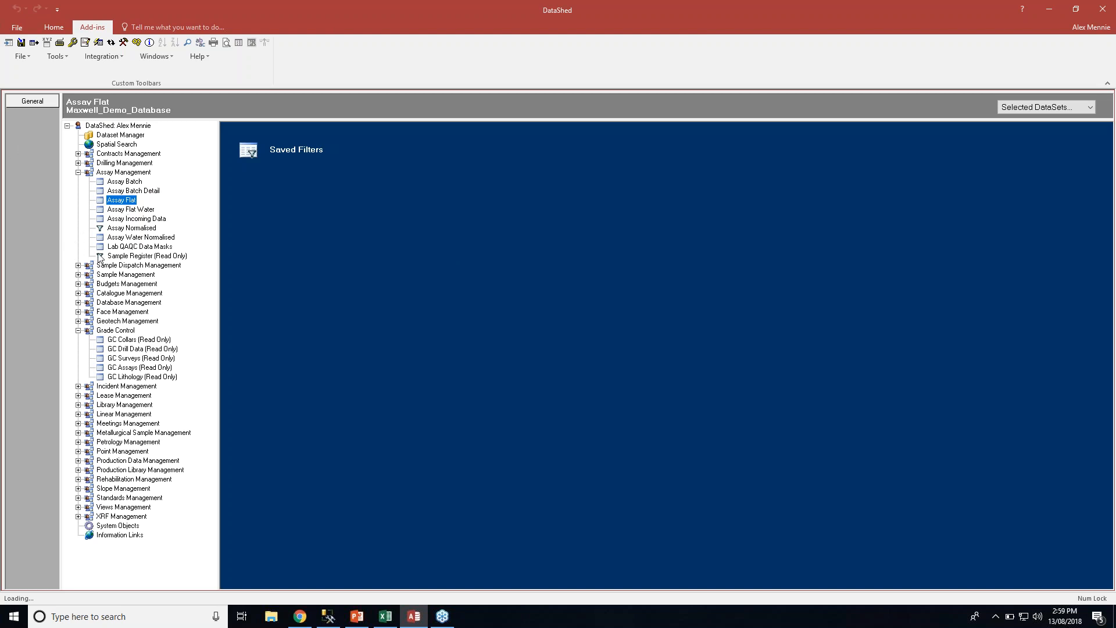
Set the Assay Normalised and Sample Register table filters inactive and reopen Assay Normalised
{"action": "left_click", "coordinate": [132, 228]}
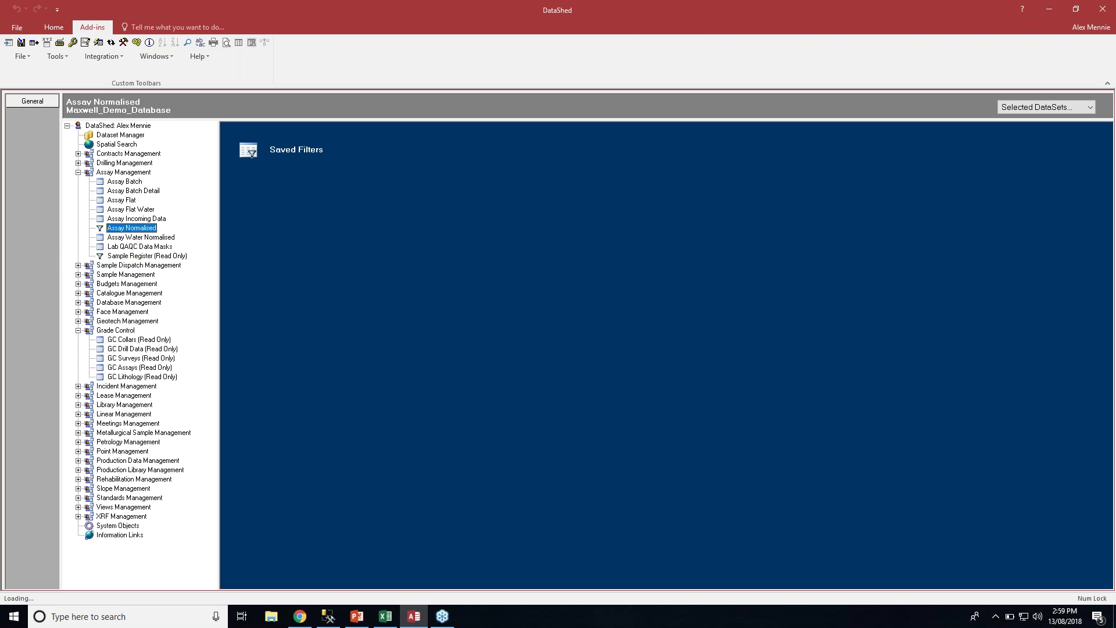
{"action": "right_click", "coordinate": [131, 228]}
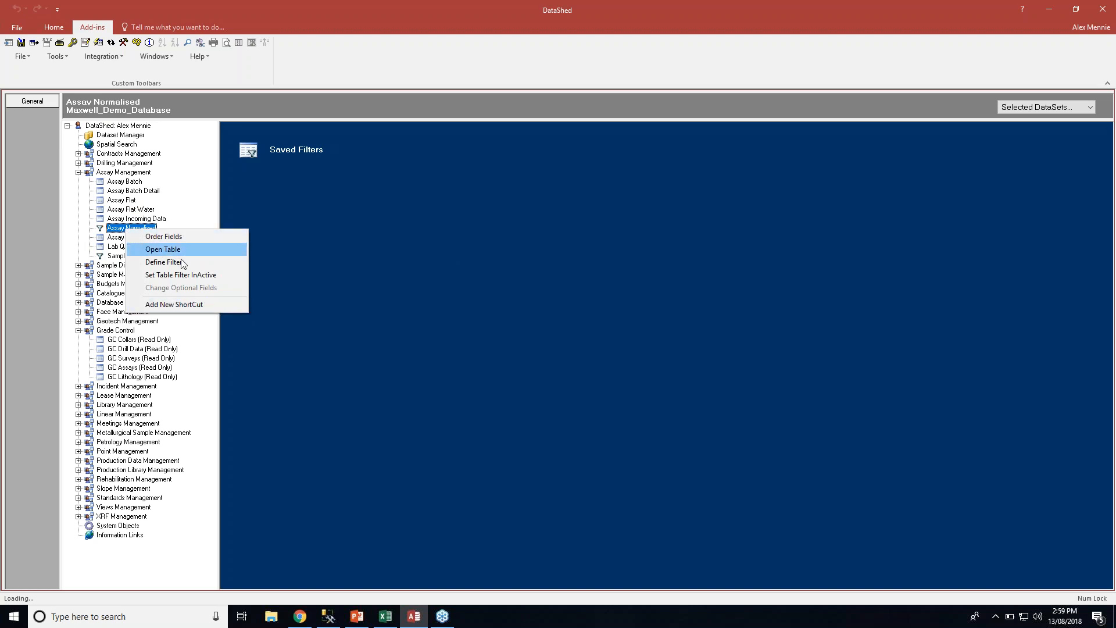
{"action": "left_click", "coordinate": [180, 275]}
{"action": "right_click", "coordinate": [147, 255]}
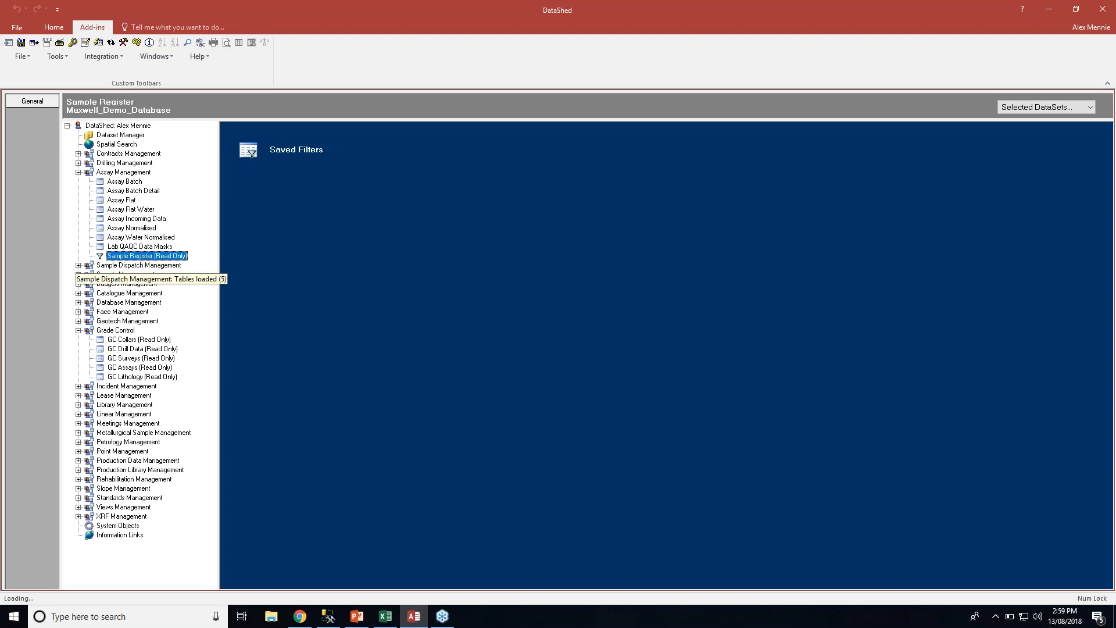
{"action": "left_click", "coordinate": [198, 301]}
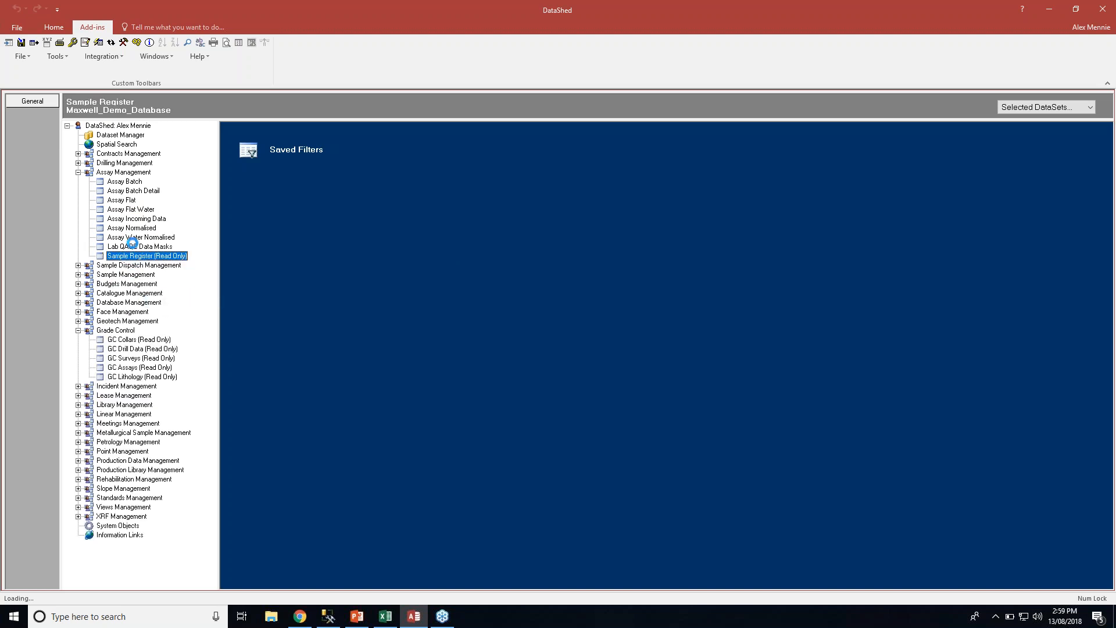
{"action": "left_click", "coordinate": [132, 229]}
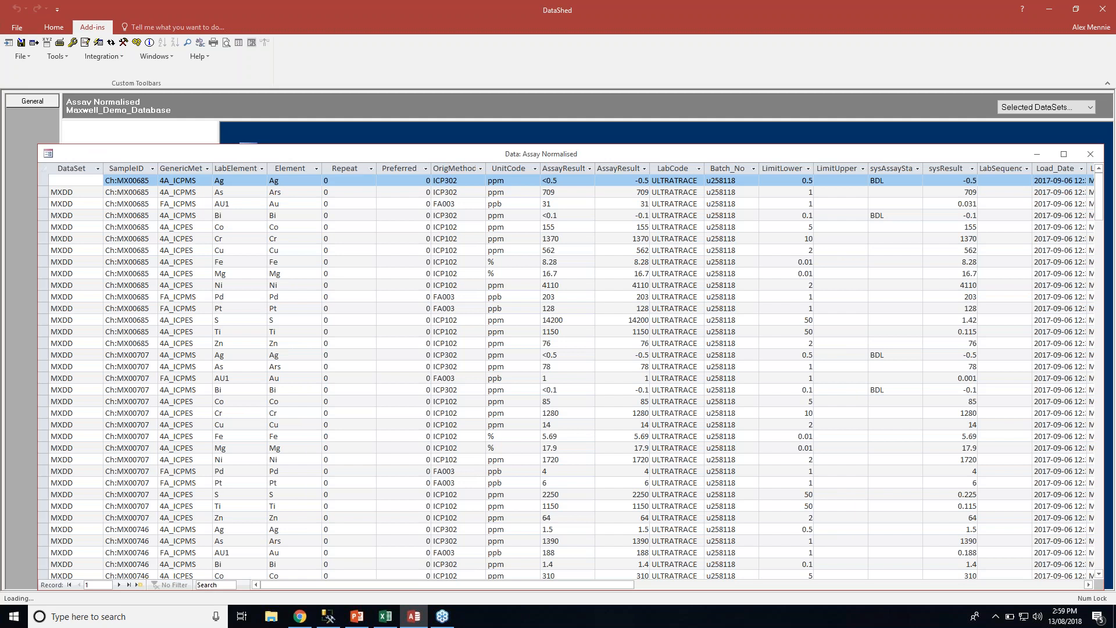
Filter the grid to OrigMethod equals ICP302
{"action": "left_click", "coordinate": [349, 272]}
{"action": "left_click", "coordinate": [460, 227]}
{"action": "left_click", "coordinate": [474, 181]}
{"action": "double_click", "coordinate": [473, 181]}
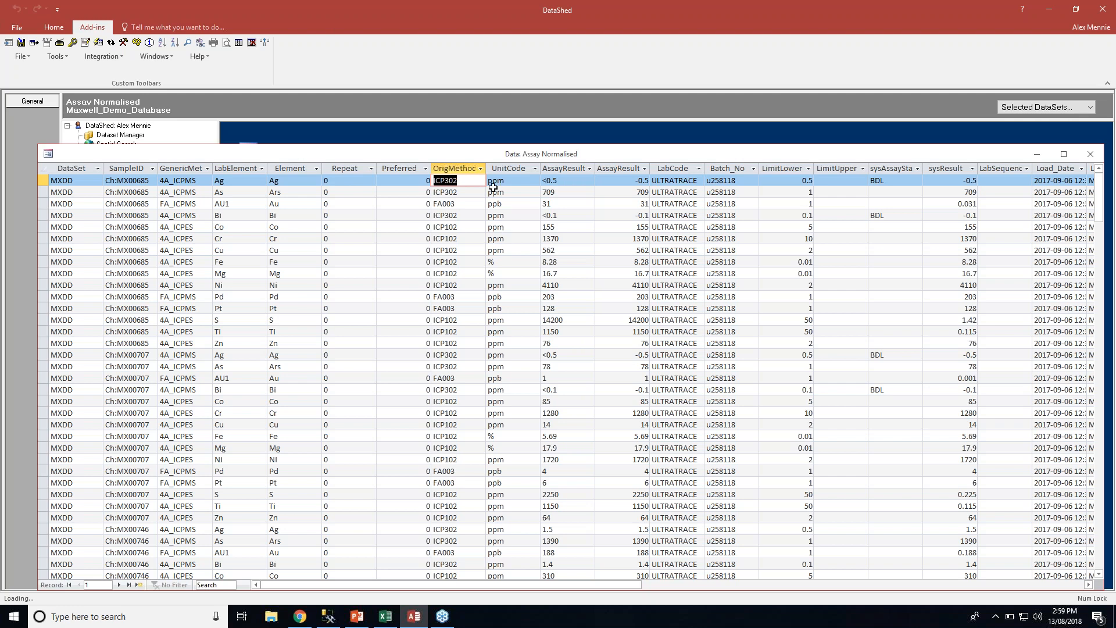
{"action": "left_click", "coordinate": [482, 170]}
{"action": "left_click", "coordinate": [482, 171]}
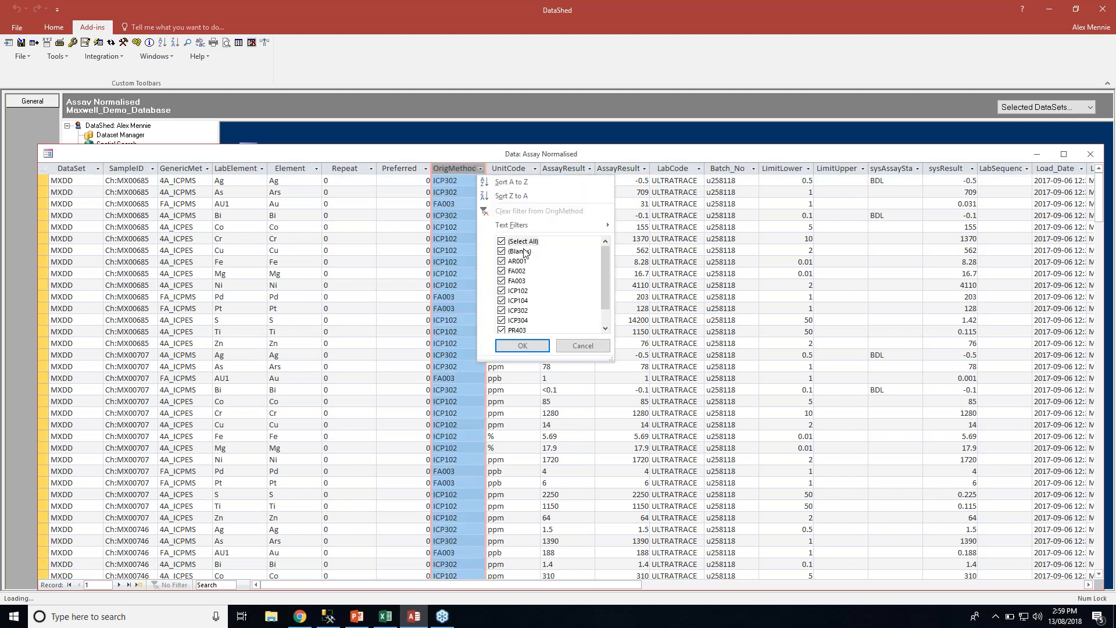
{"action": "left_click", "coordinate": [660, 226]}
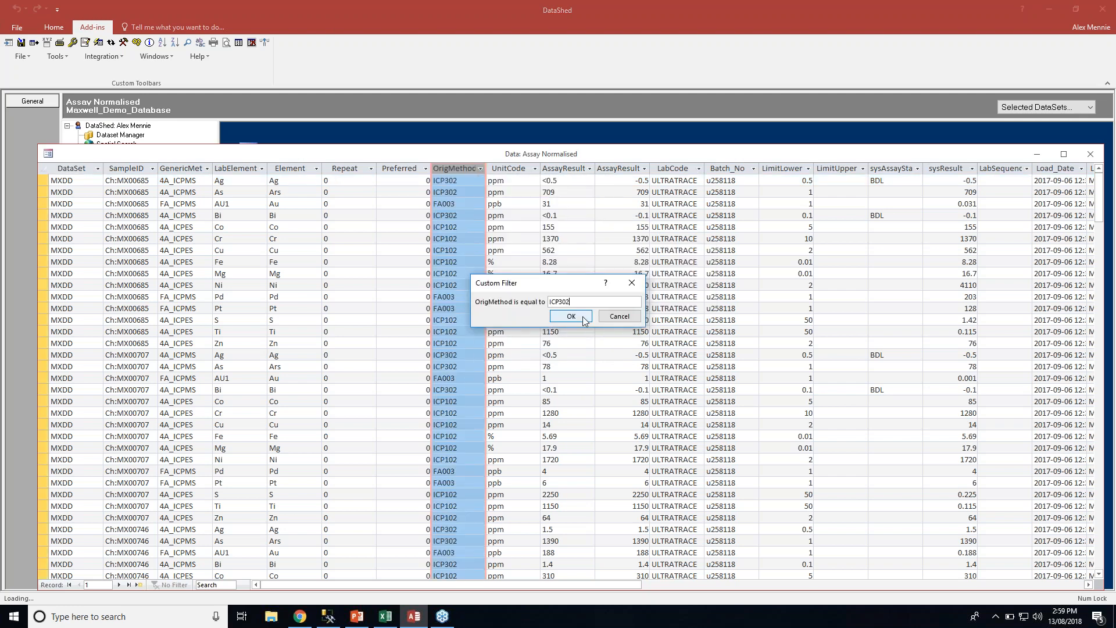
{"action": "left_click", "coordinate": [573, 315]}
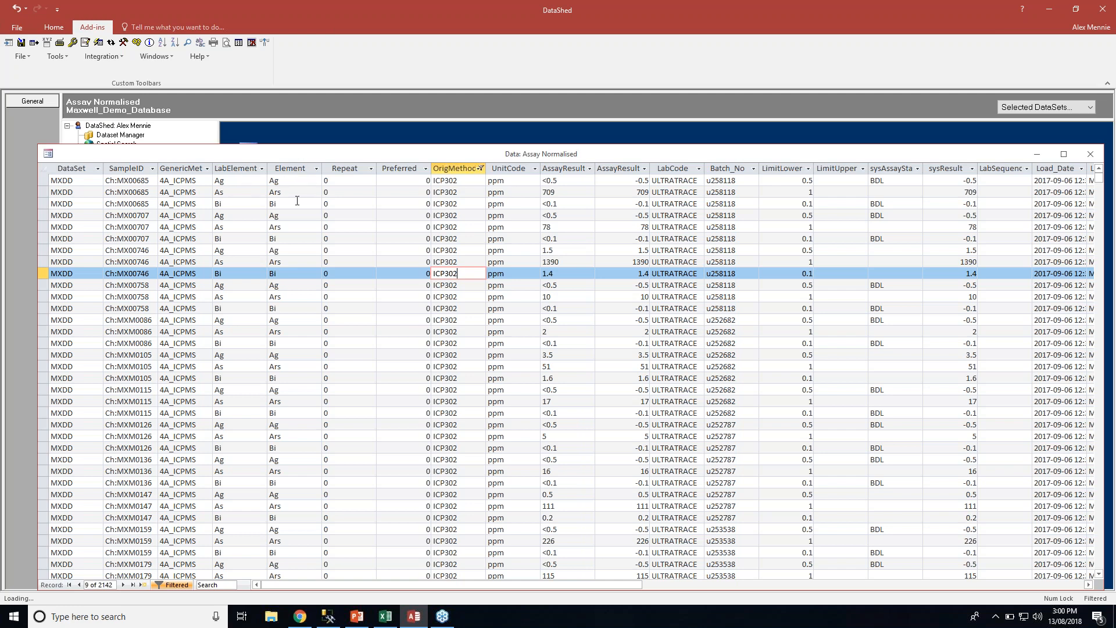
Quick-filter Element equals 'Ag', review the silver results, and close the grid
{"action": "left_click", "coordinate": [288, 203]}
{"action": "left_click", "coordinate": [291, 204]}
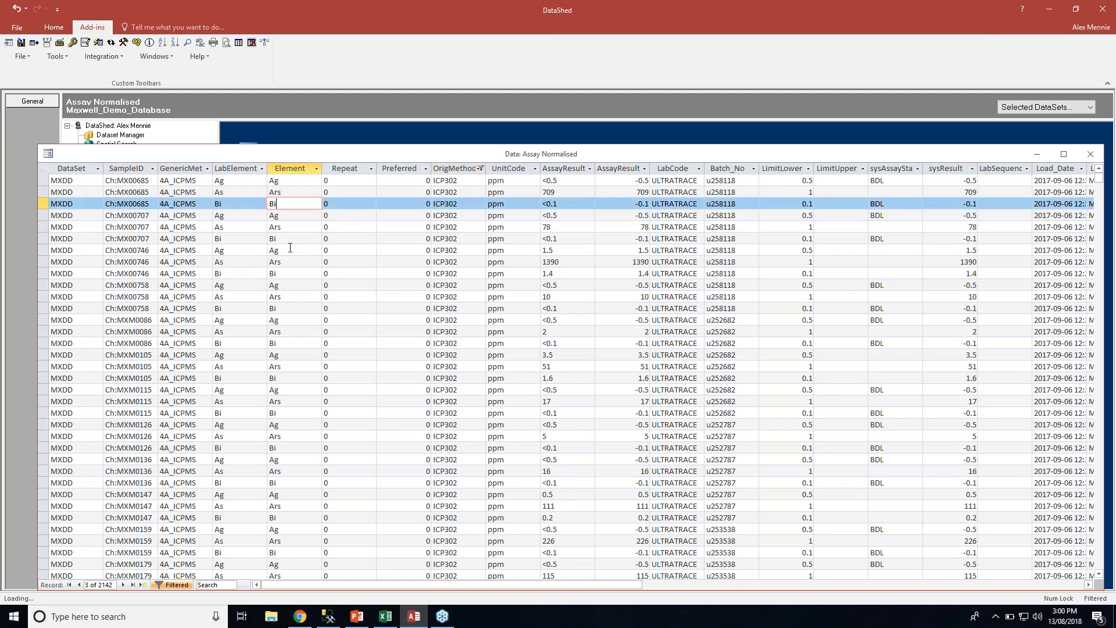
{"action": "right_click", "coordinate": [288, 250]}
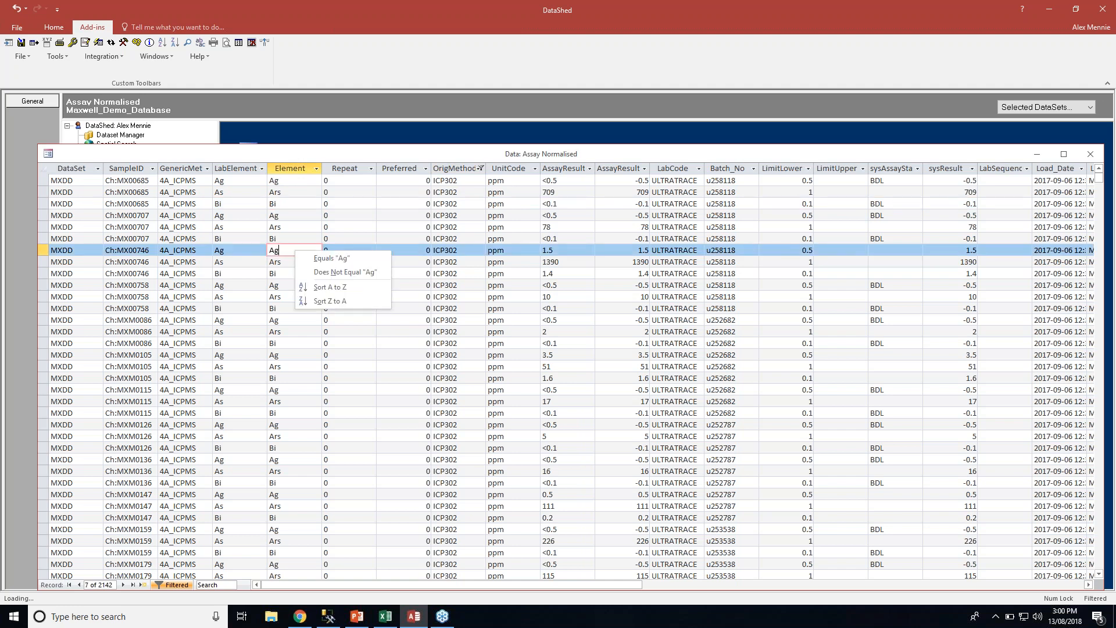
{"action": "left_click", "coordinate": [333, 261]}
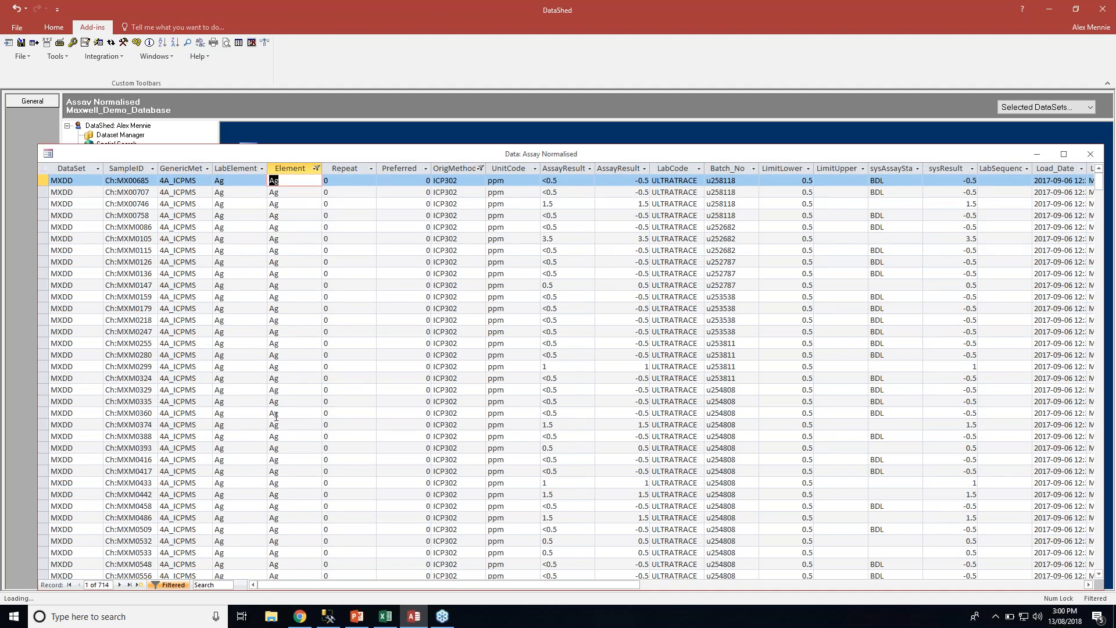
{"action": "left_click", "coordinate": [771, 331]}
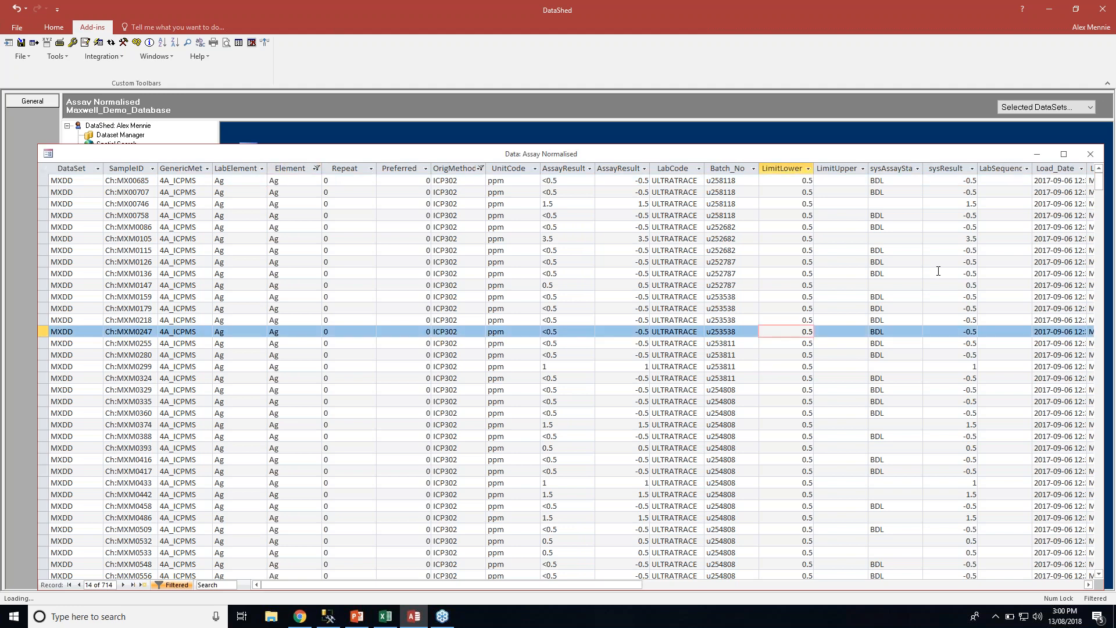
{"action": "left_click", "coordinate": [950, 226]}
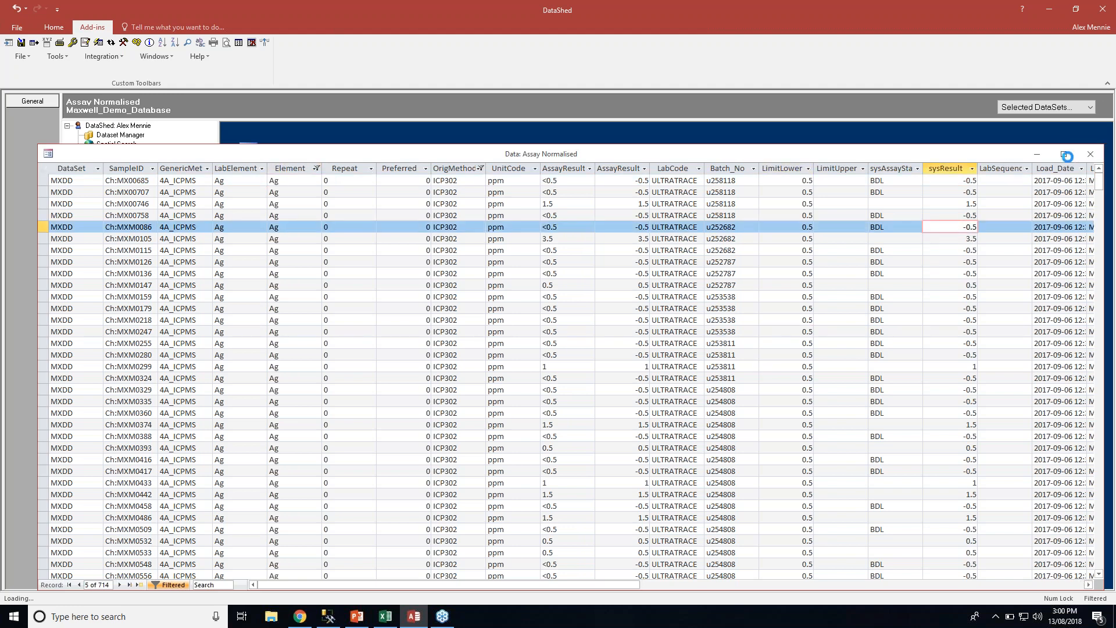
{"action": "left_click", "coordinate": [1089, 155]}
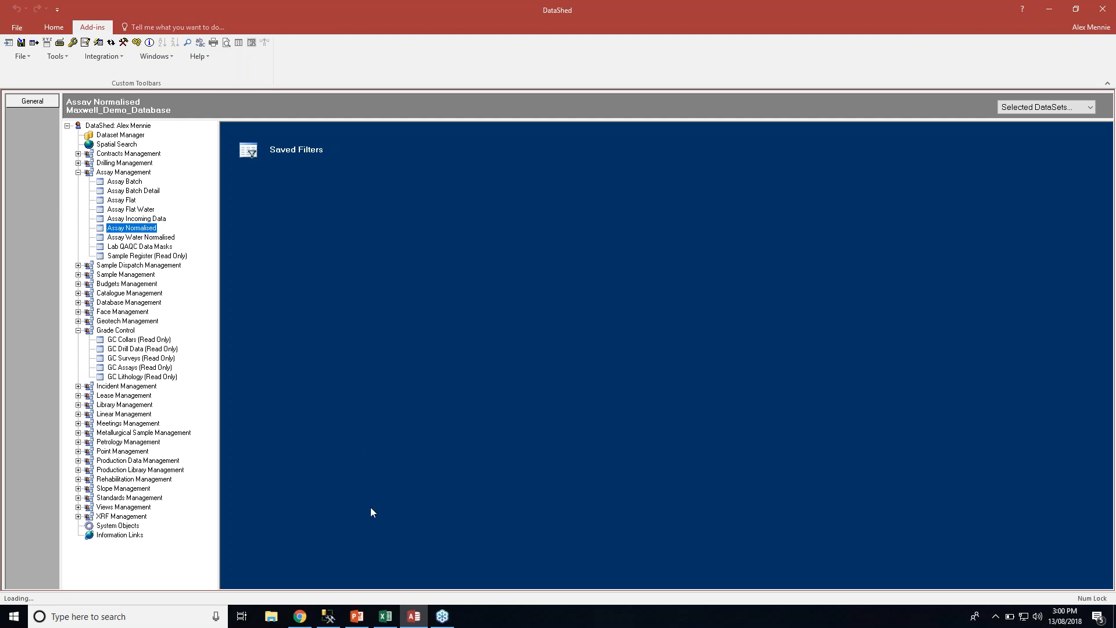
Switch back to PowerPoint to show the closing Thanks slide inviting questions by email
{"action": "left_click", "coordinate": [357, 616]}
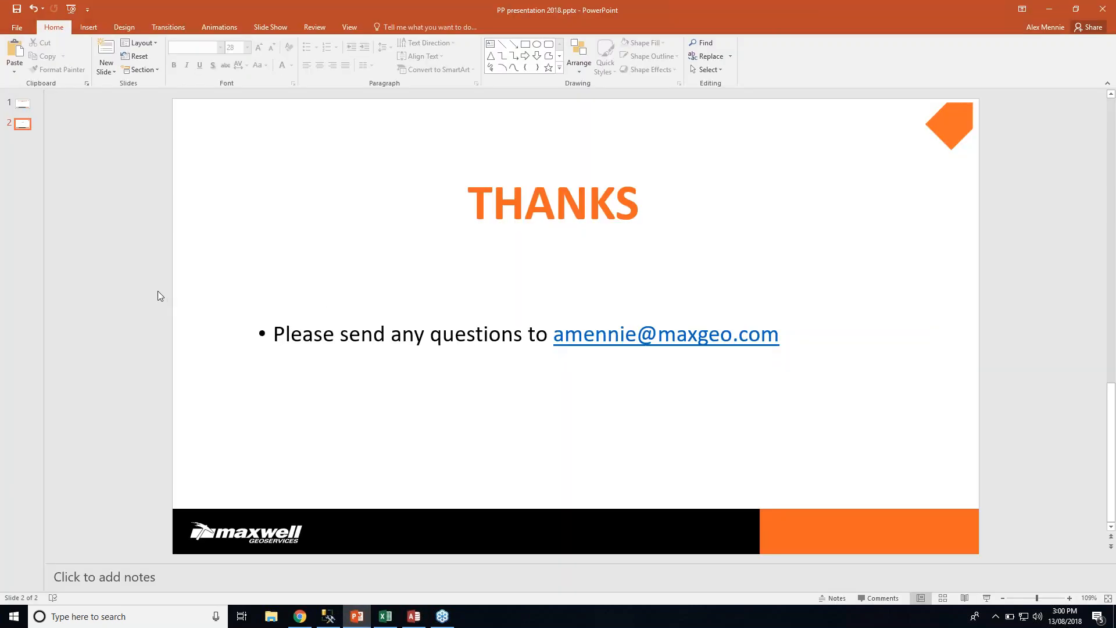